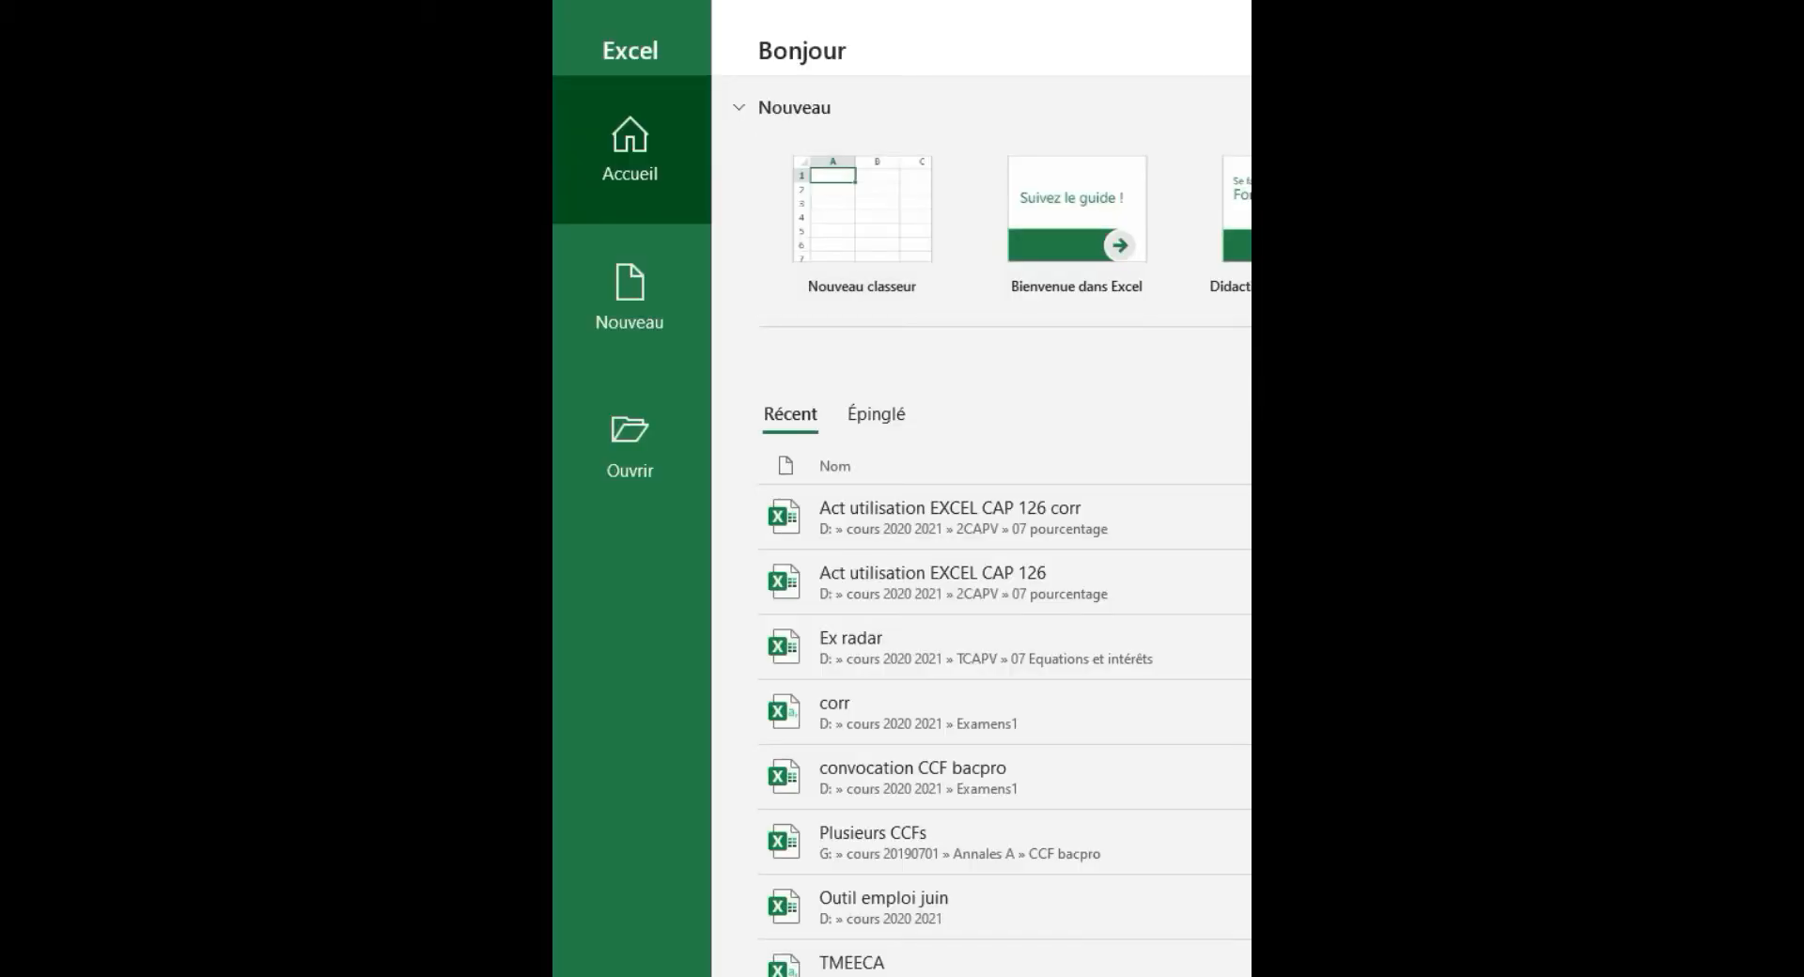
- Create a blank workbook and enter the headers Produit, Prix unitaire, Quantité and Montant in A1:D1
click(894, 212)
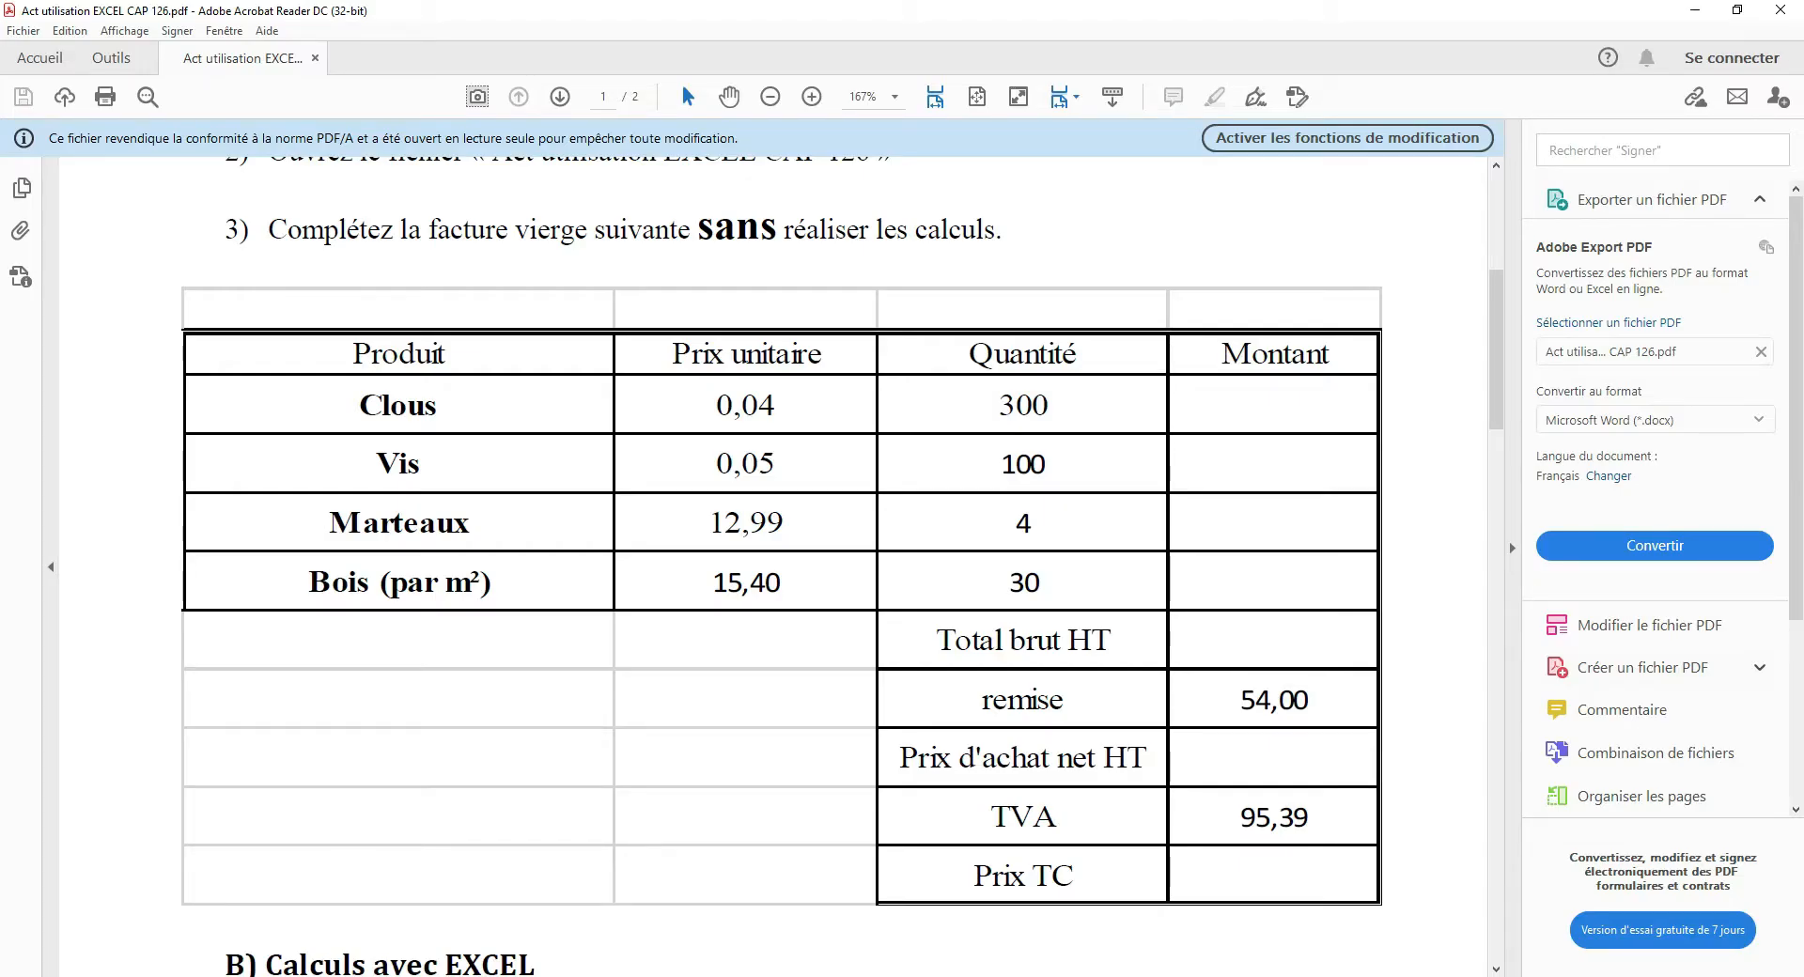
text(Produit)
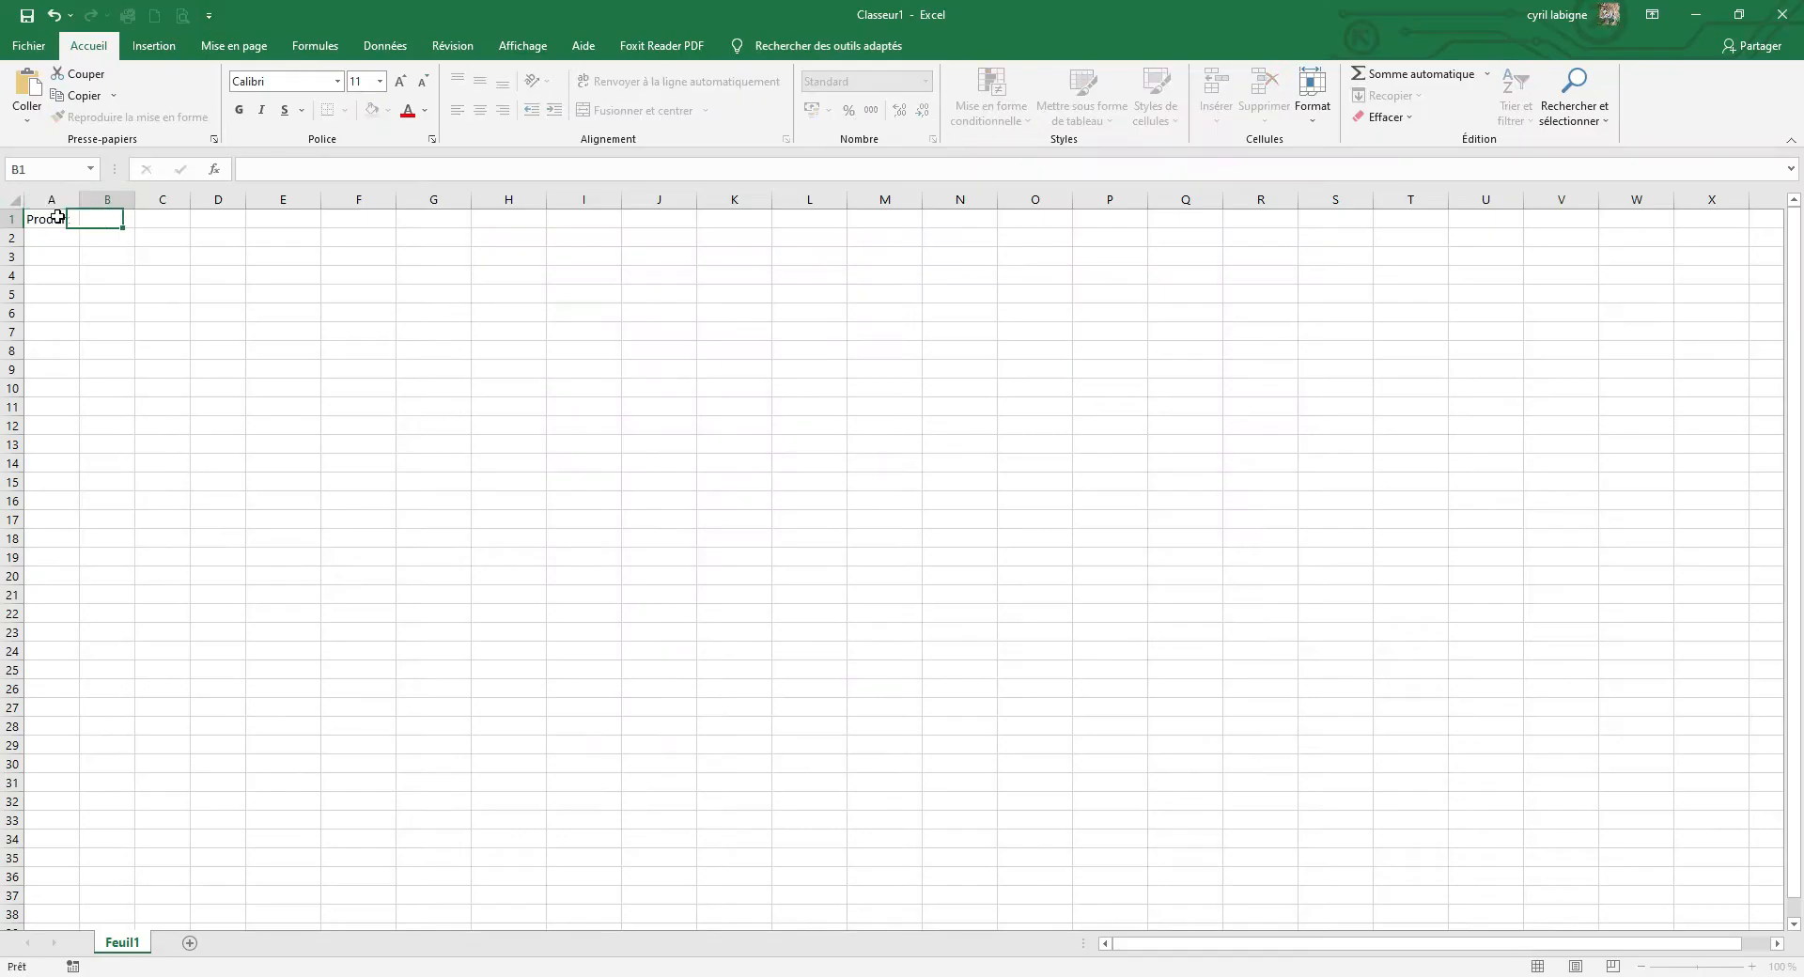
key(Tab)
text(Prix unitaire)
key(Tab)
text(Quantité)
key(Tab)
text(Montant)
key(Tab)
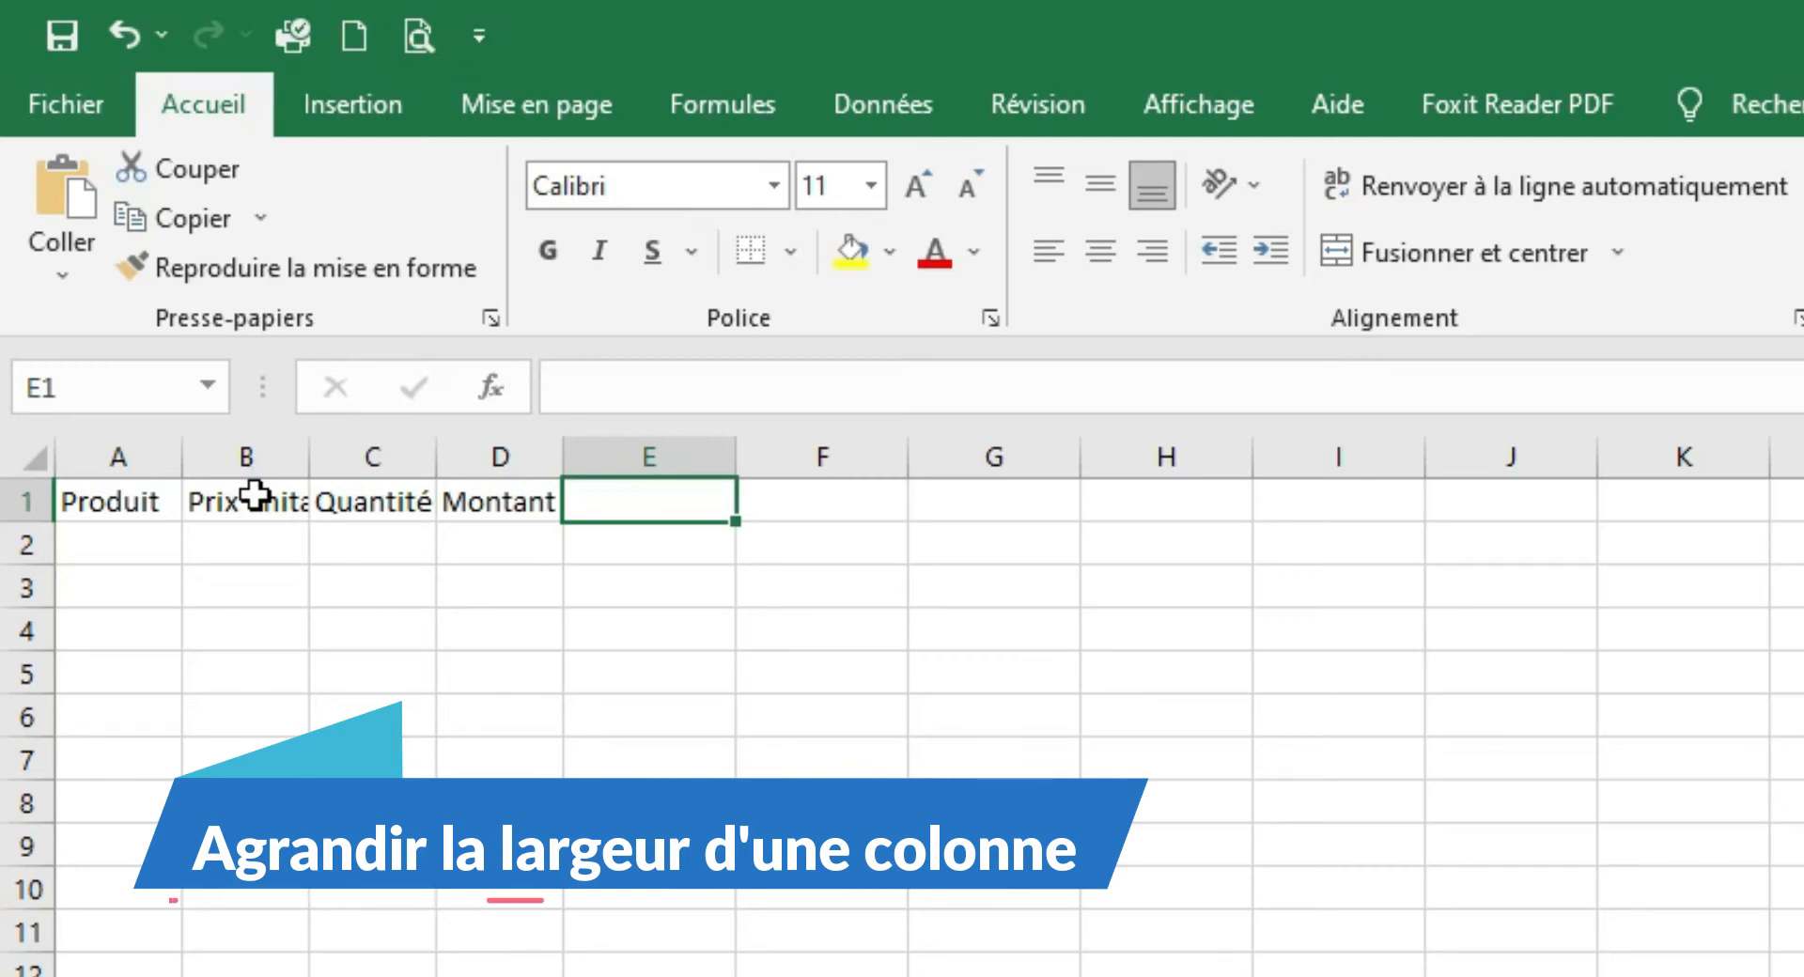
- Autofit the widths of columns A to D to their header text
click(107, 447)
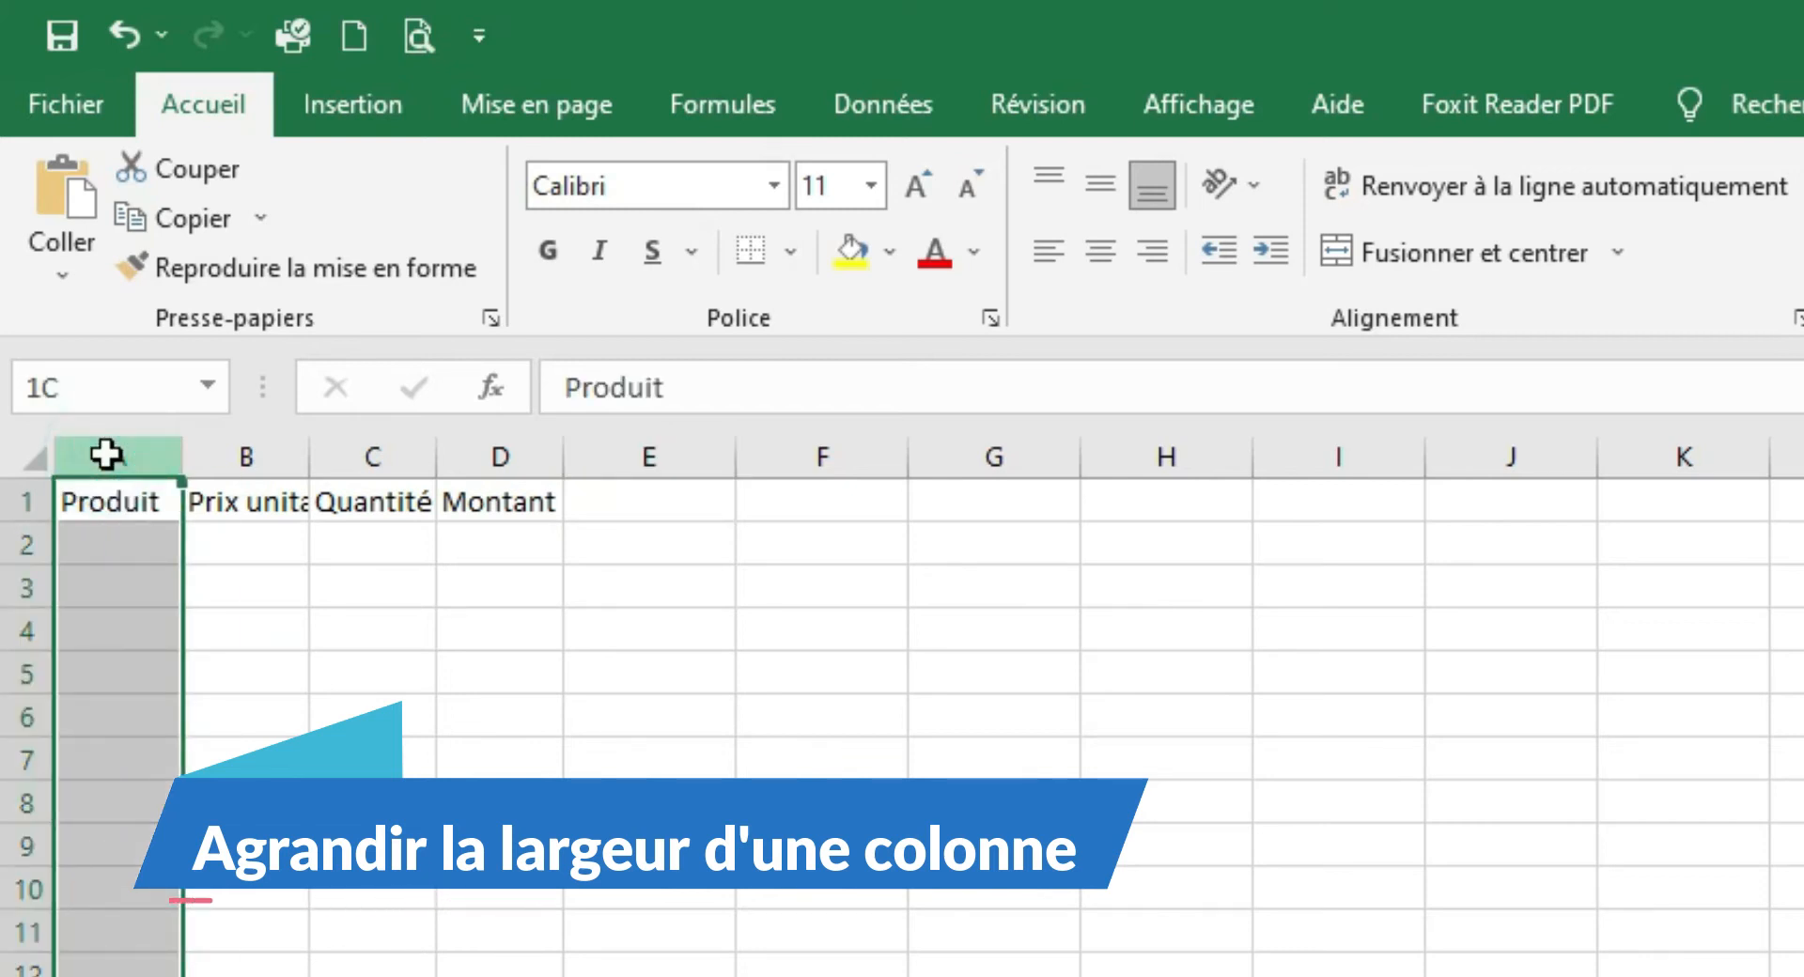
drag(106, 455, 499, 443)
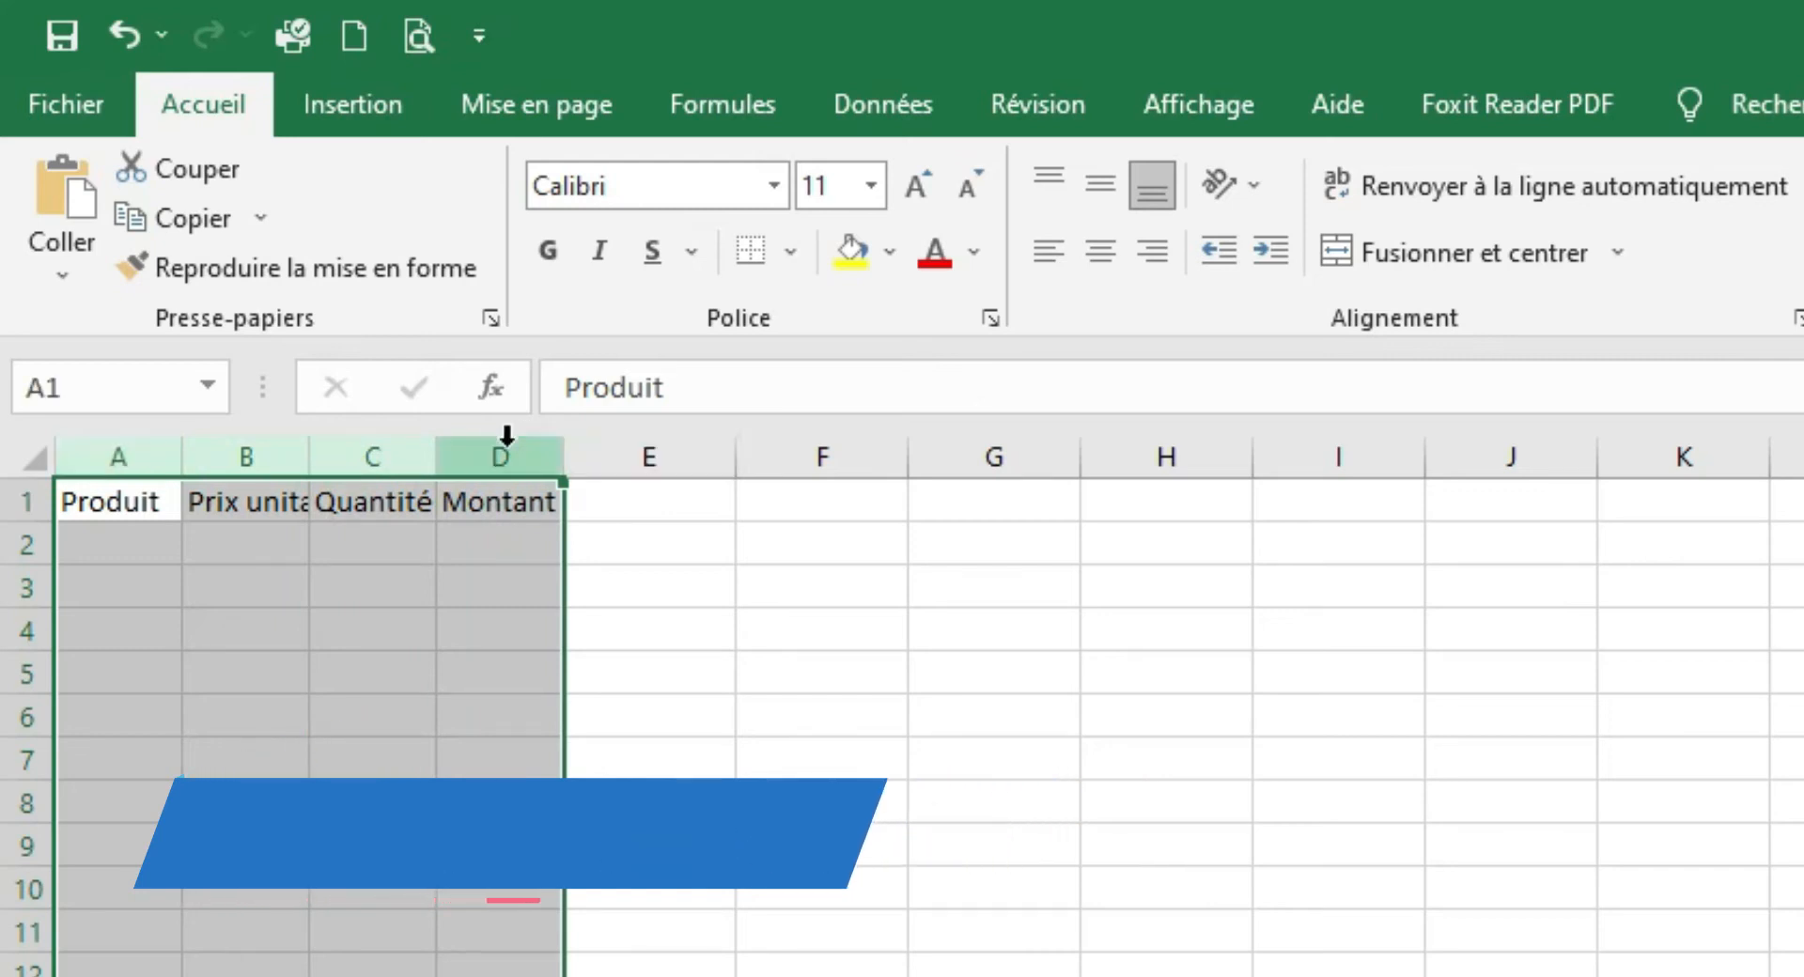
double_click(434, 454)
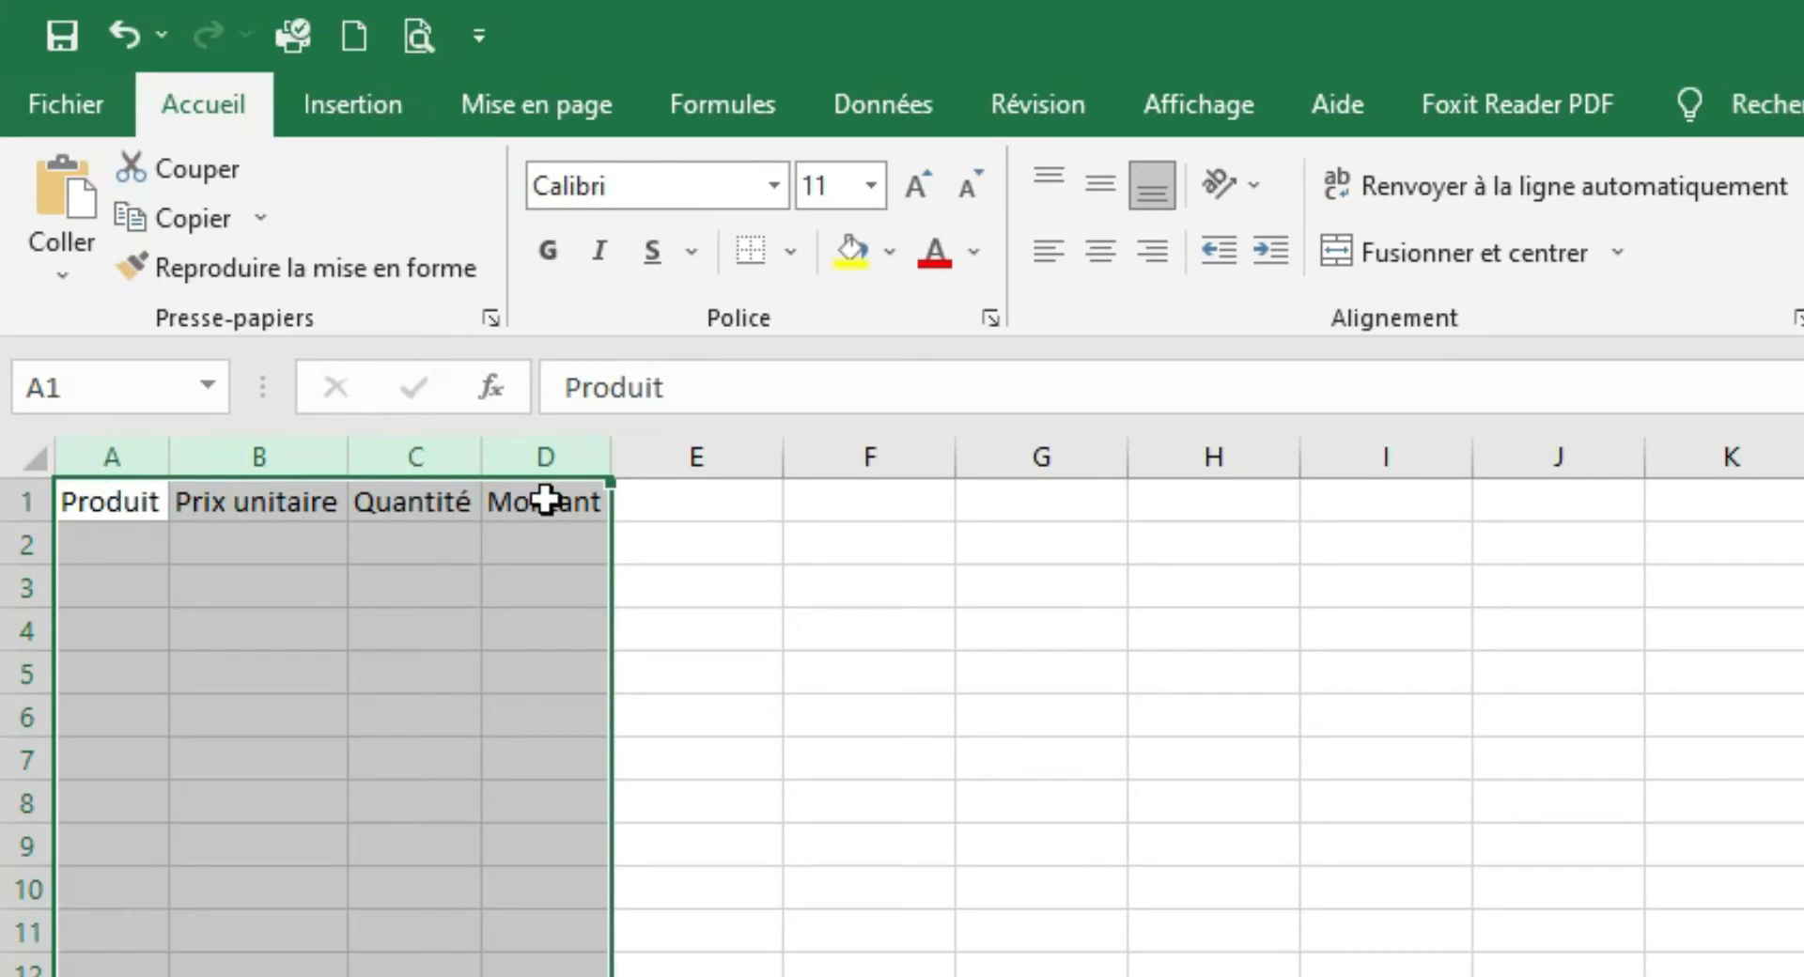
click(584, 545)
- Fill the Produit column from A2 to A5 with Clous, Vis, Marteaux and Bois (par m²)
click(145, 526)
text(Clous)
key(Return)
text(Vis)
key(Return)
text(Marteaux)
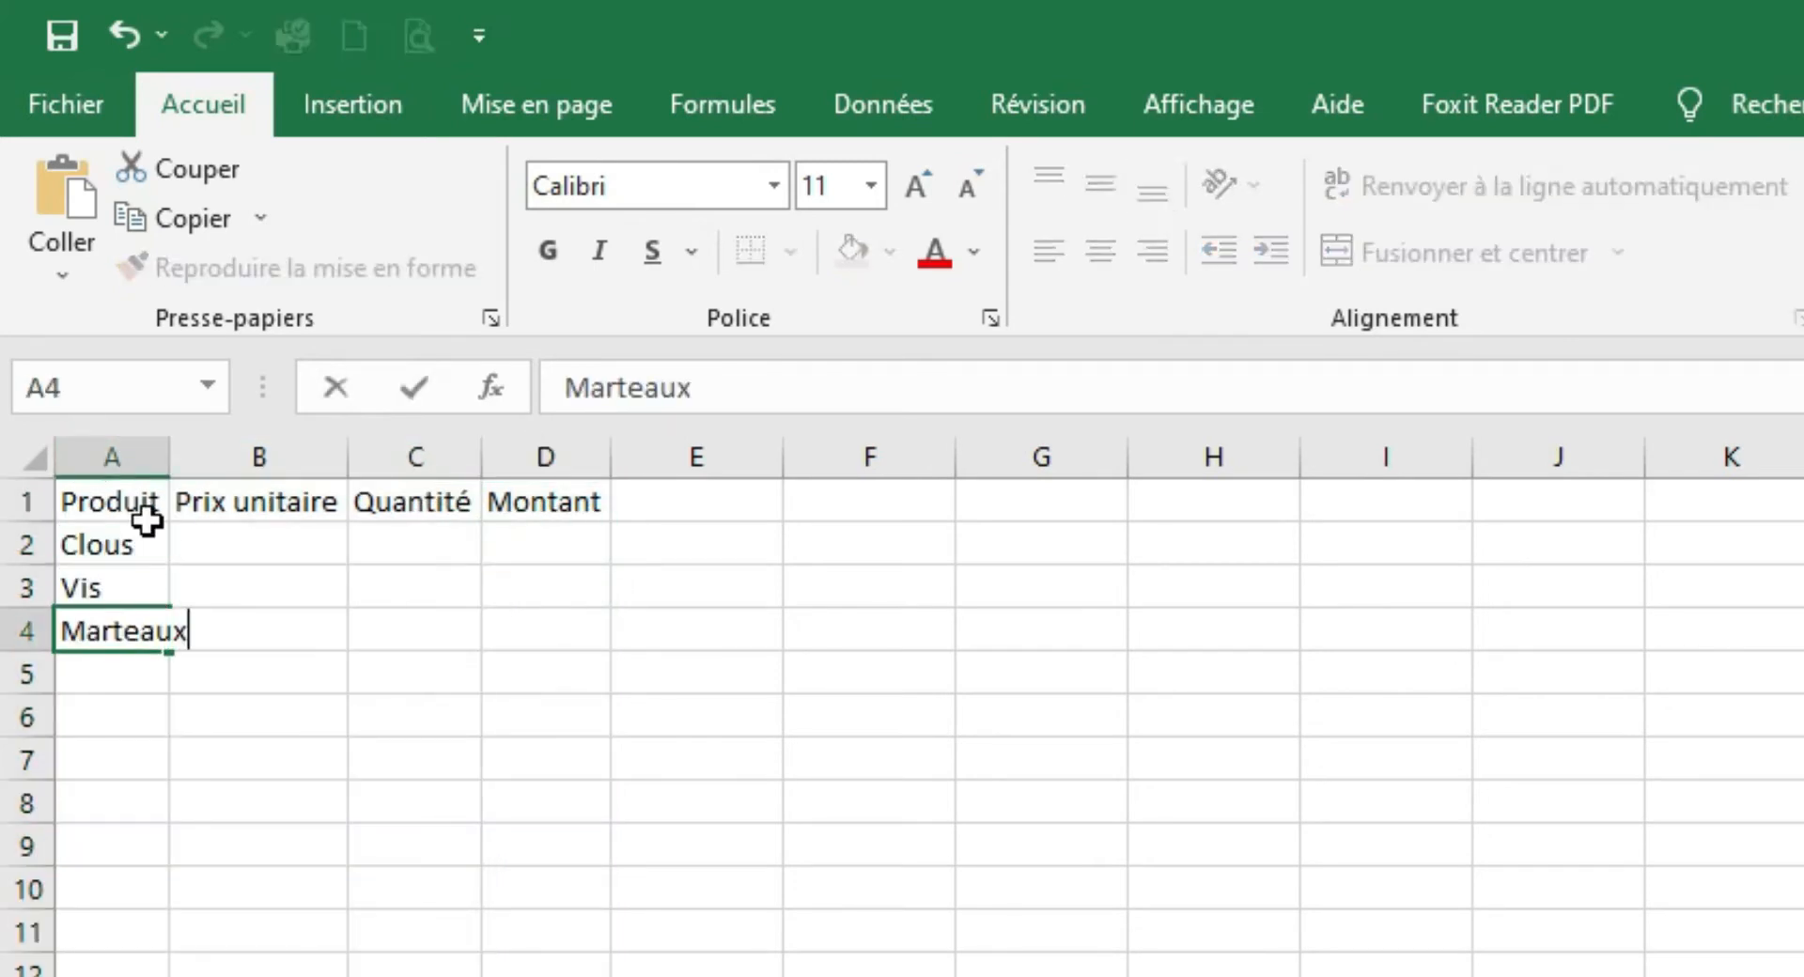
key(Return)
text(Bois (par m²))
- Enter the unit prices 0,04, 0,05, 12,99 and 15,4 in B2:B5
click(258, 546)
text(0,04 0,05 12,99 15,4)
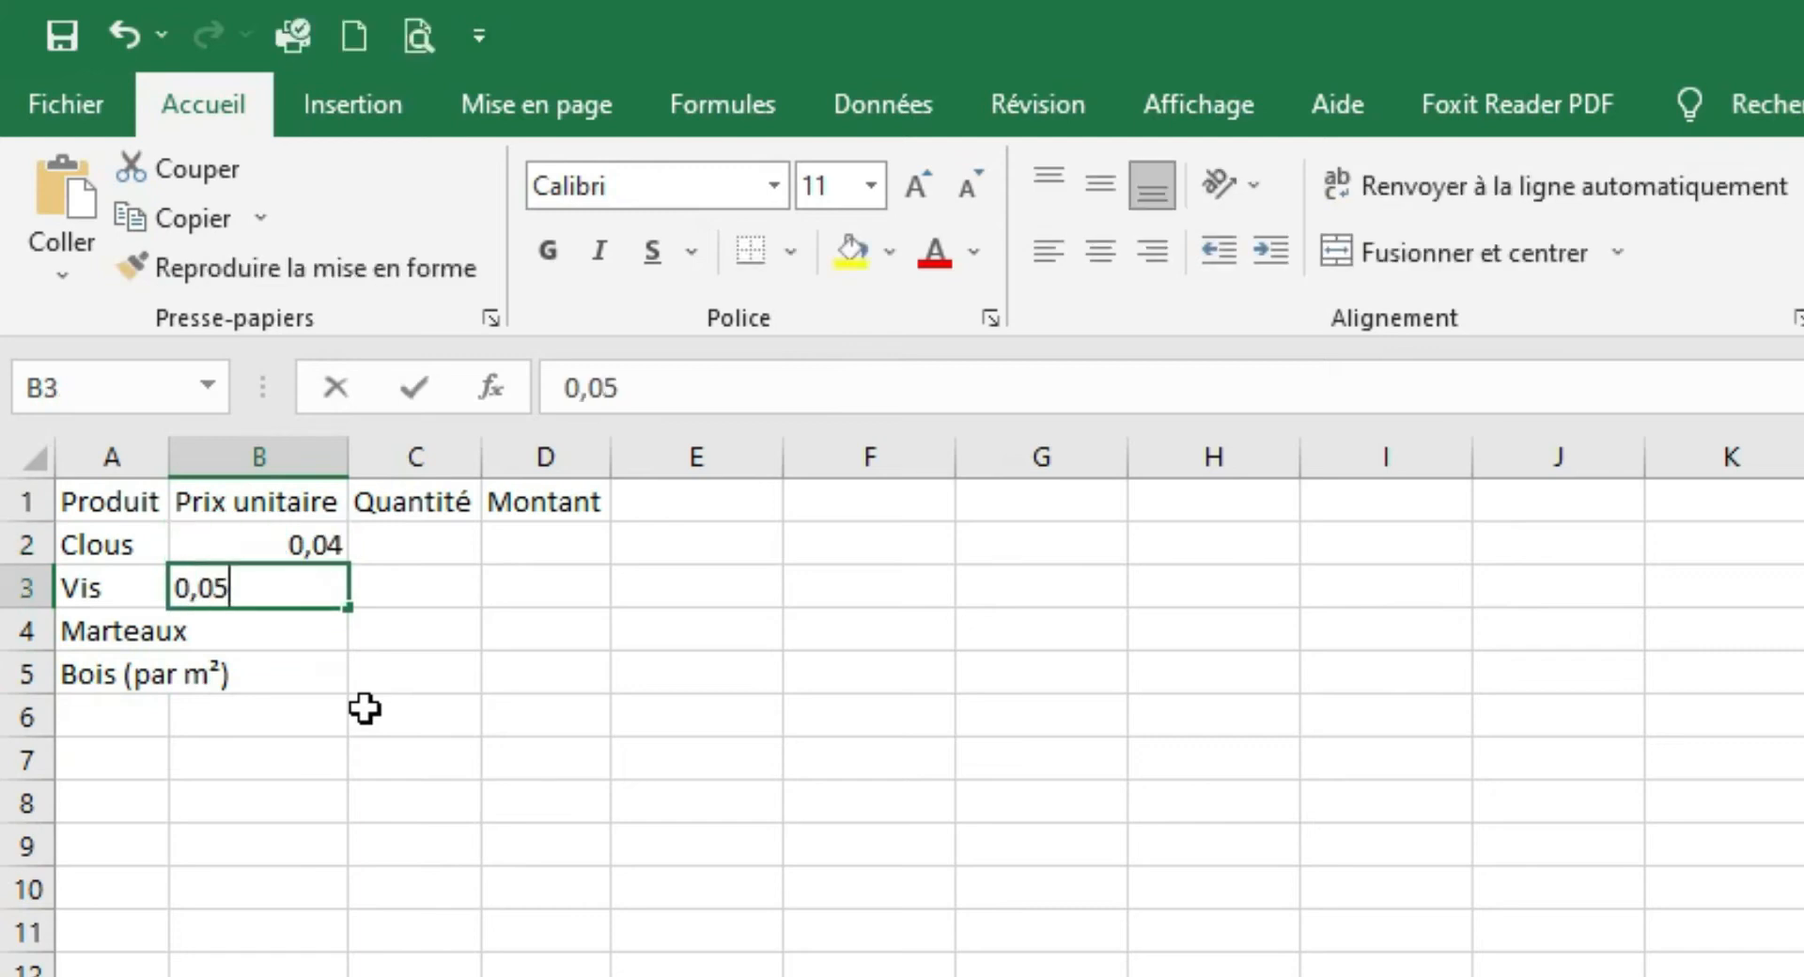
key(Tab)
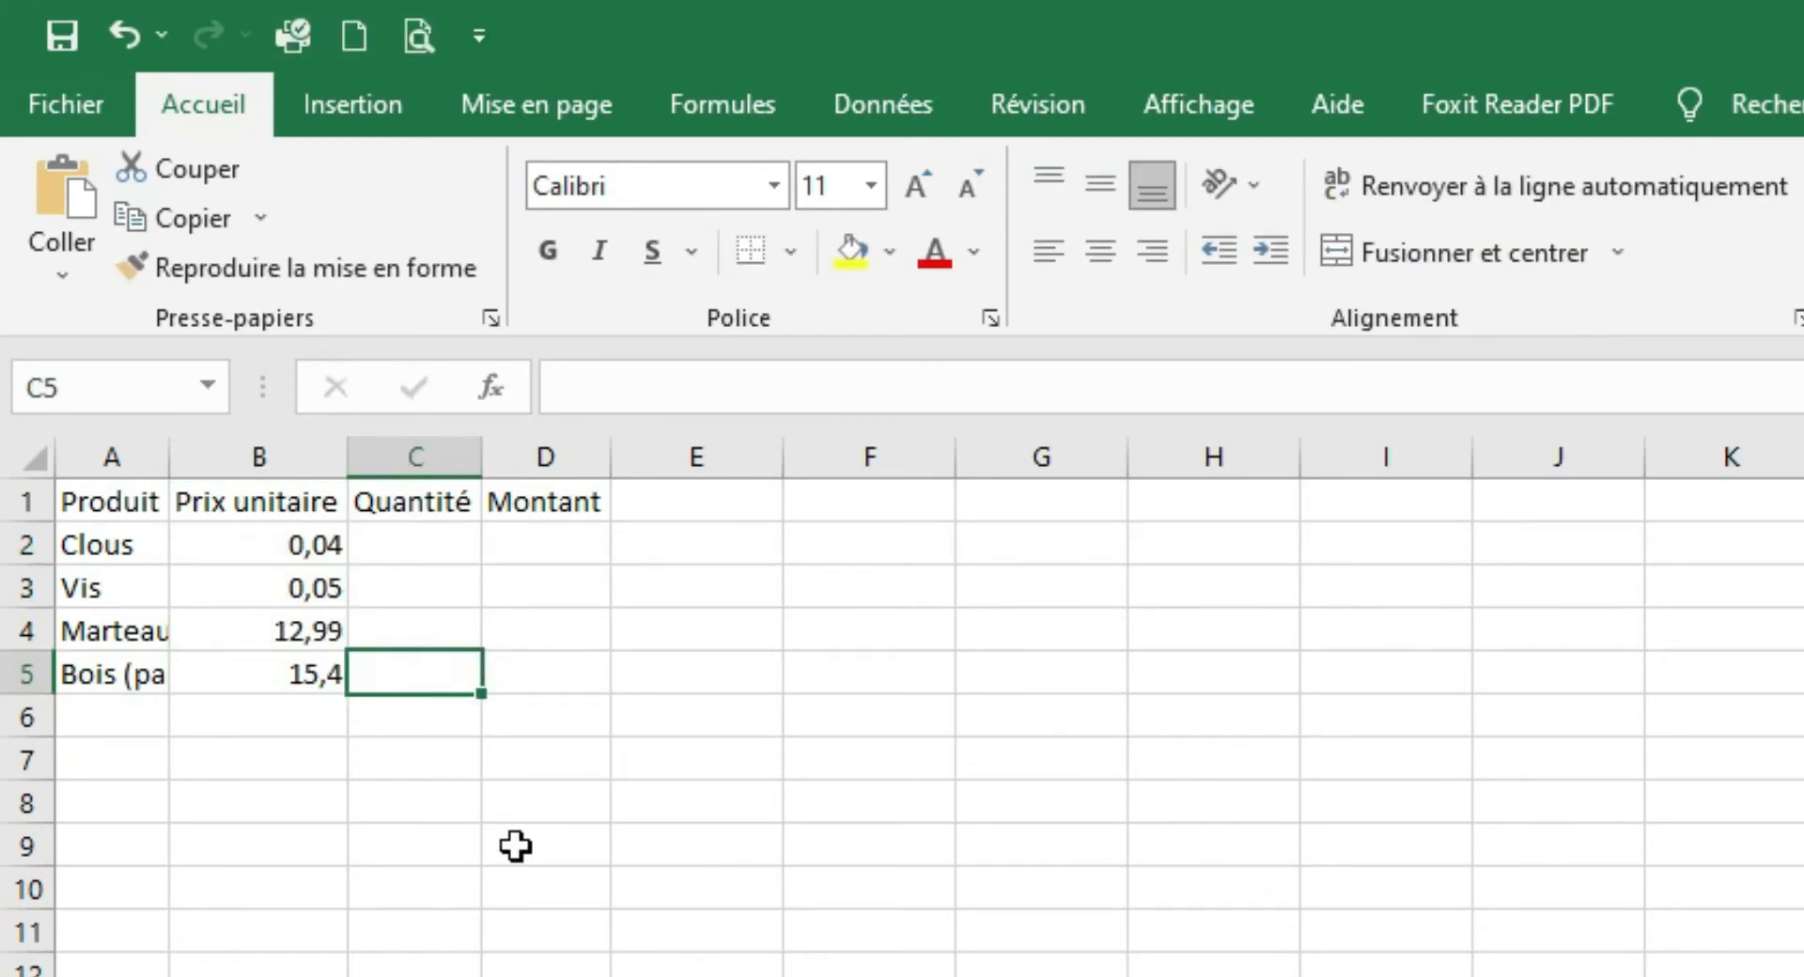
- Enter the quantities 300, 100, 4 and 30 in C2:C5
key(Up)
key(Up)
key(Up)
text(300)
key(Return)
text(100)
key(Return)
text(4)
key(Return)
text(30)
key(Left)
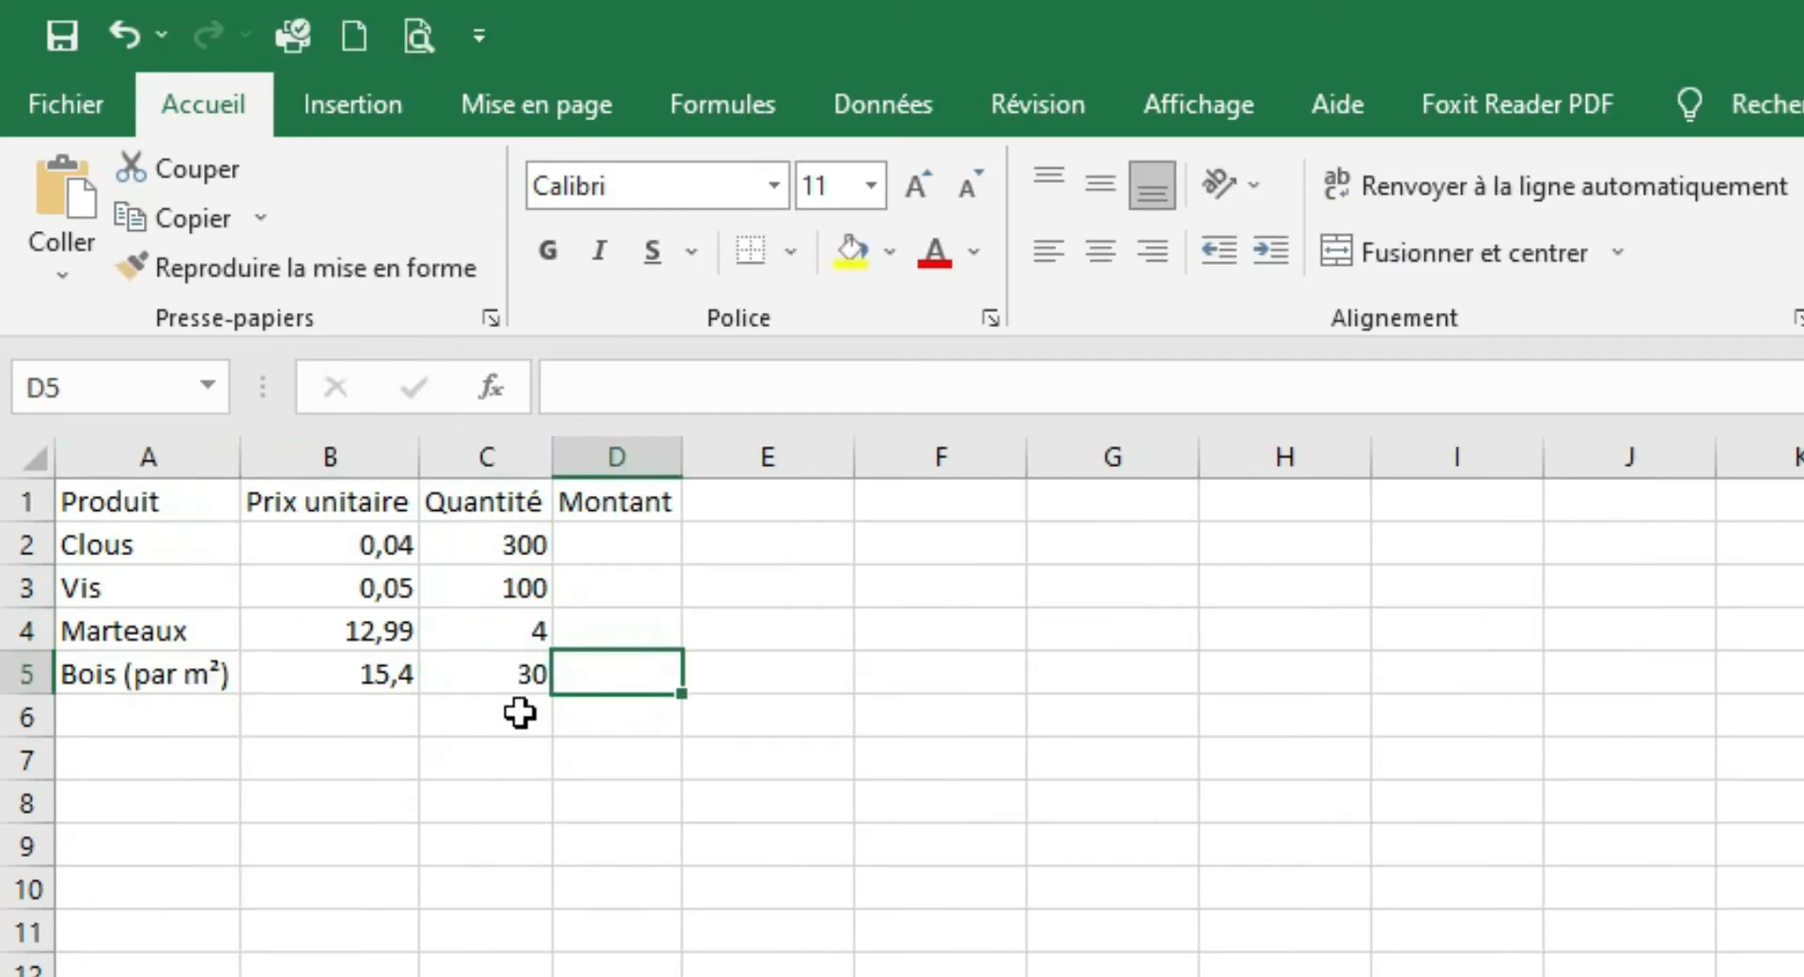
- Enter the summary labels Total brut Ht, Remise, Prix achat net, TVA and Prix Taxe comprise in C6:C10
click(519, 713)
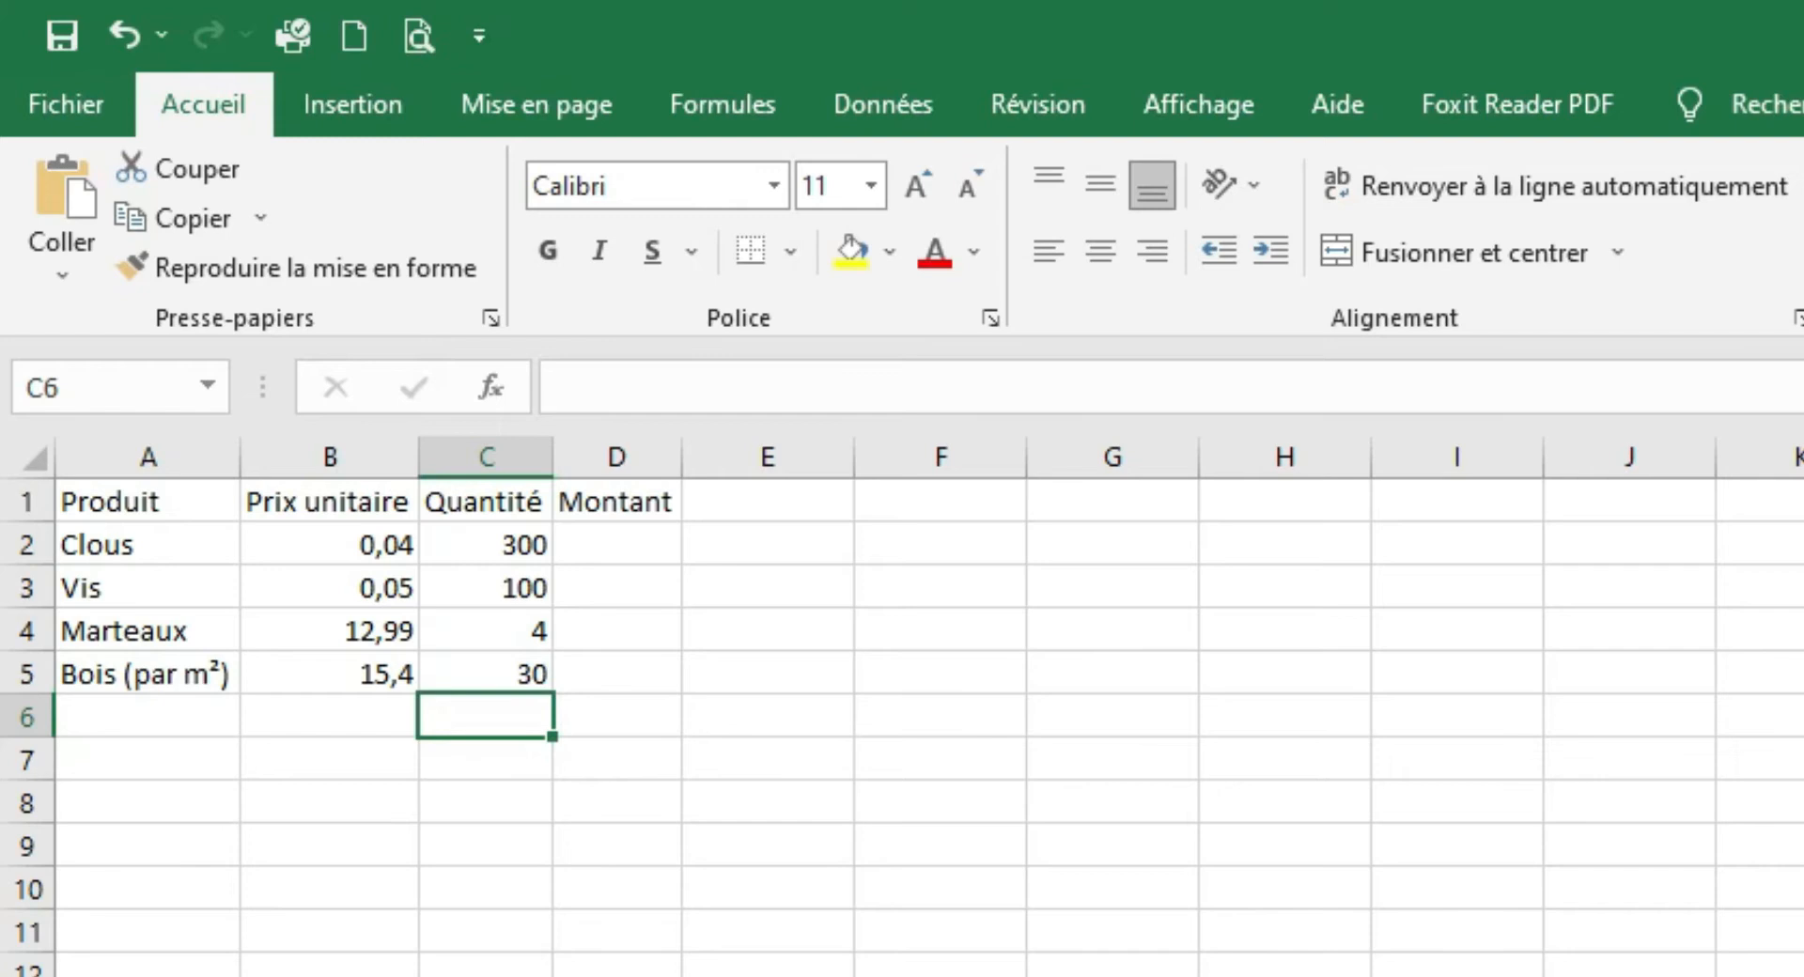
text(Total brut Ht)
key(Return)
text(Remise Prix achat net)
key(Return)
text(TVA)
key(Return)
text(Prix Taxe comprise)
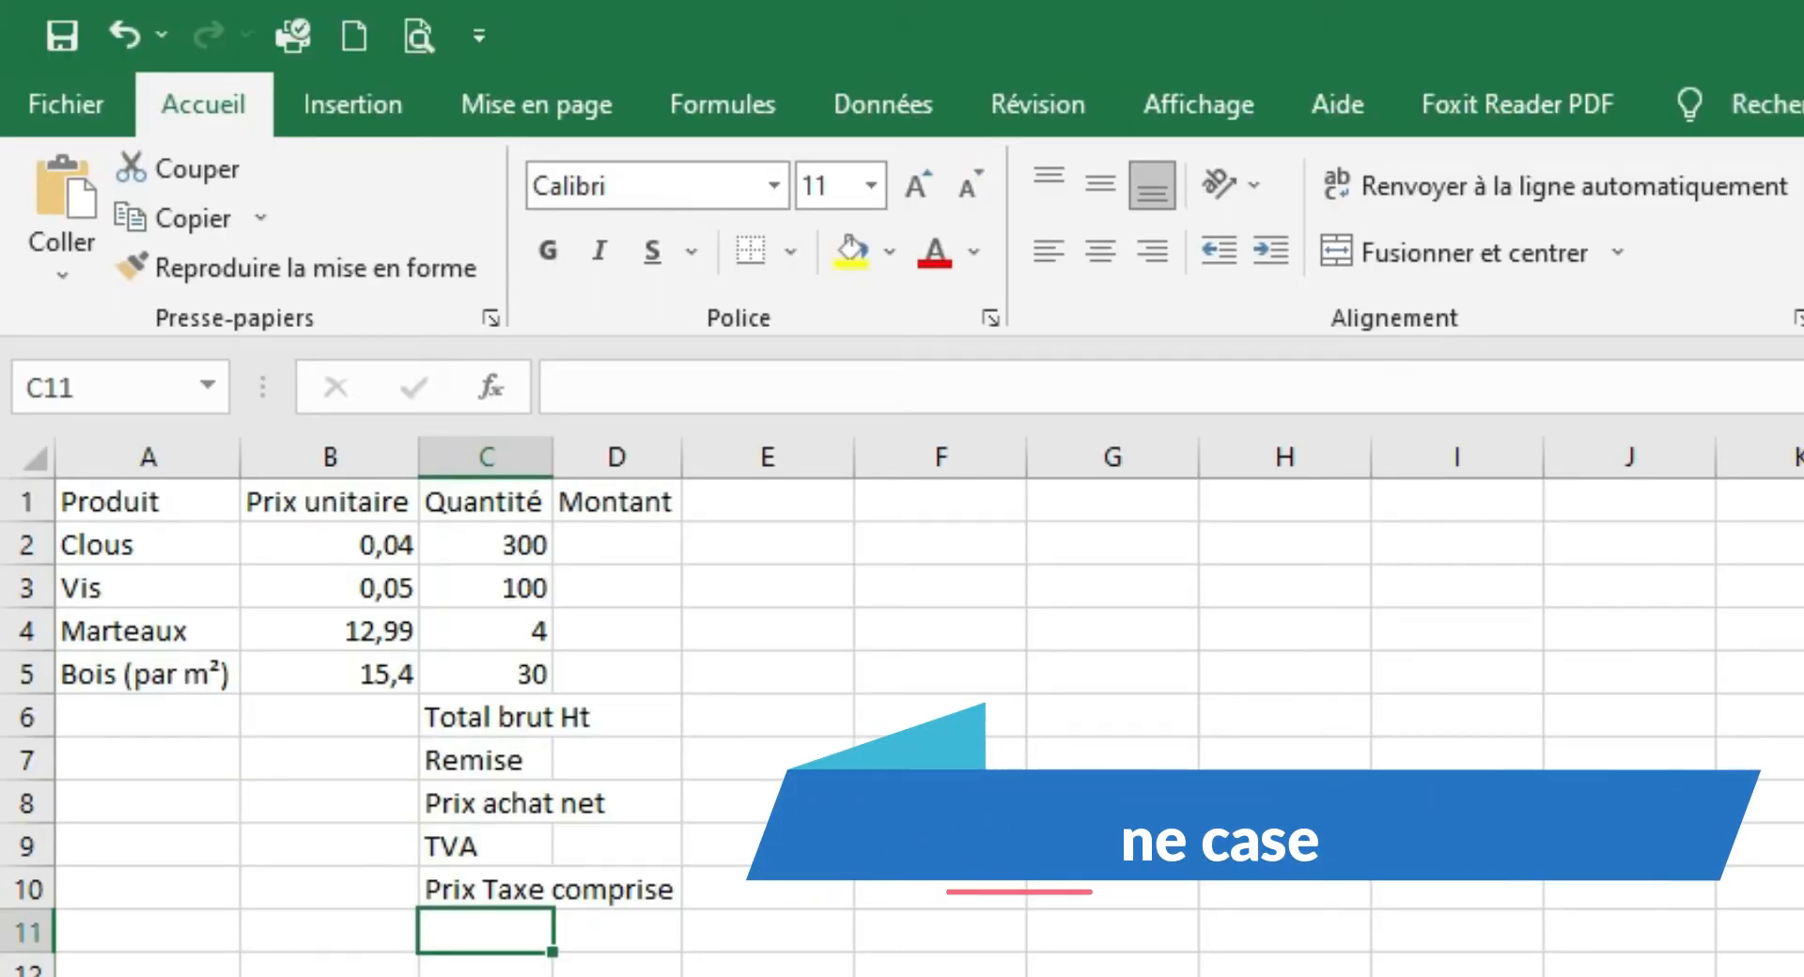
- Extend the label in C8 to read Prix achat net HT
double_click(545, 803)
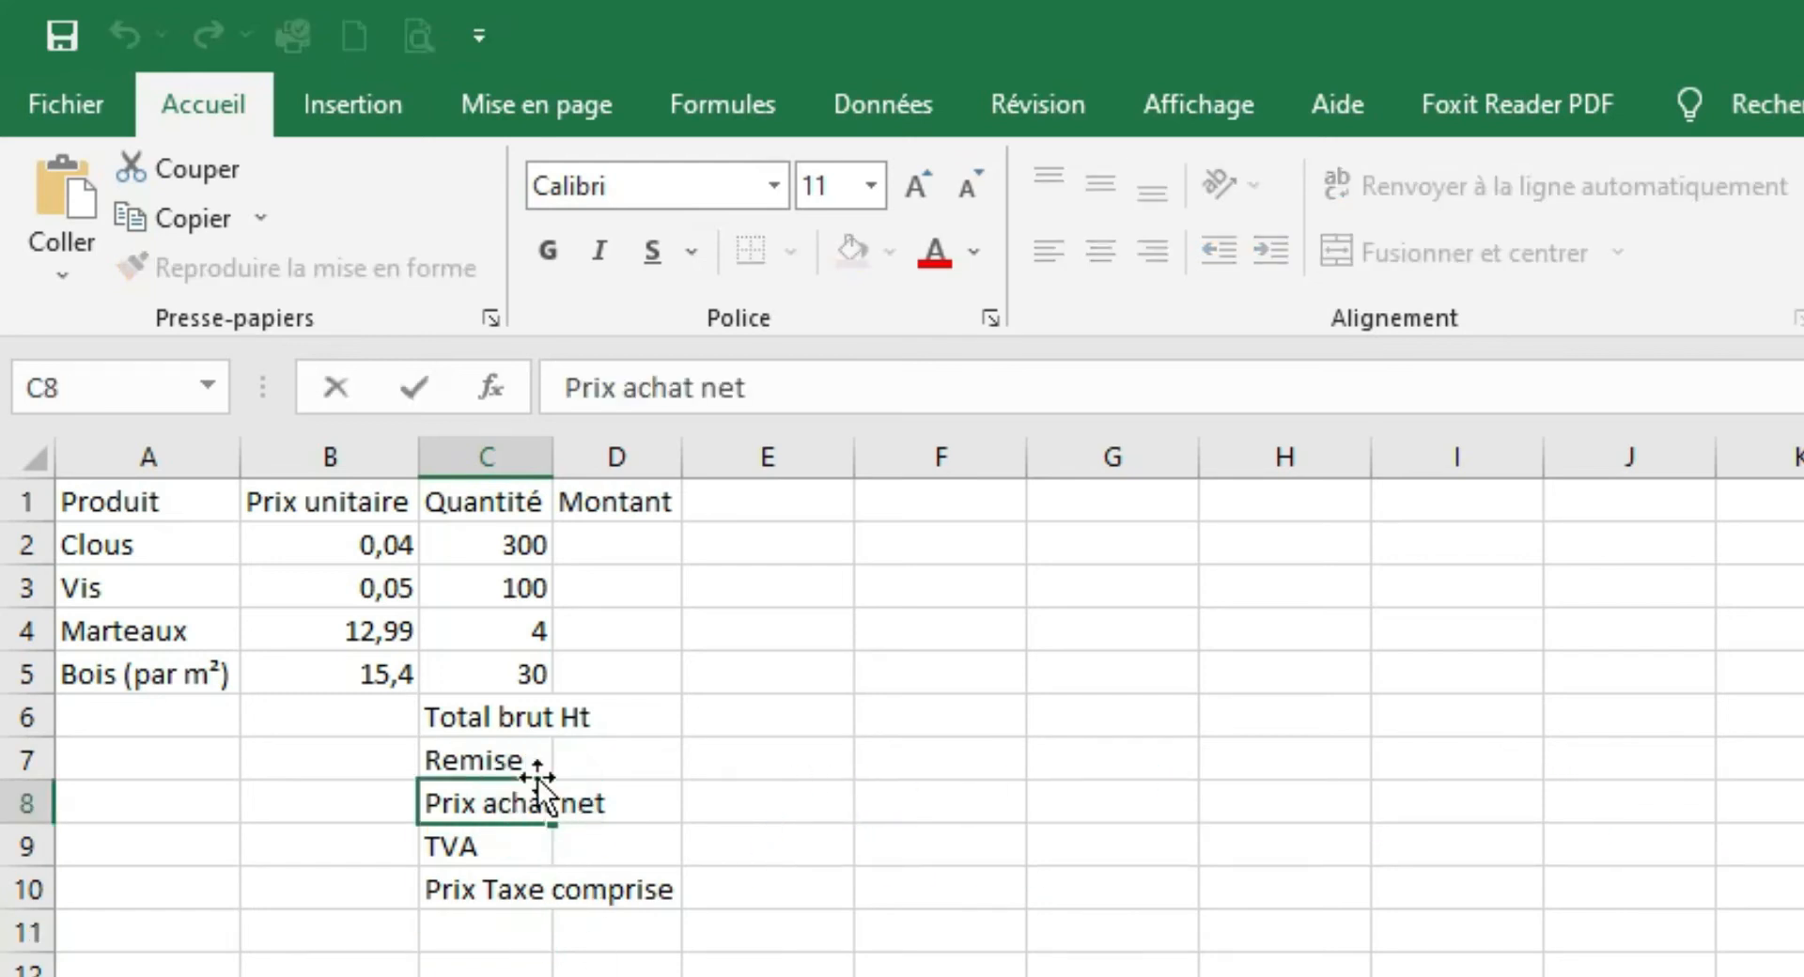
text(HT)
key(Return)
key(Return)
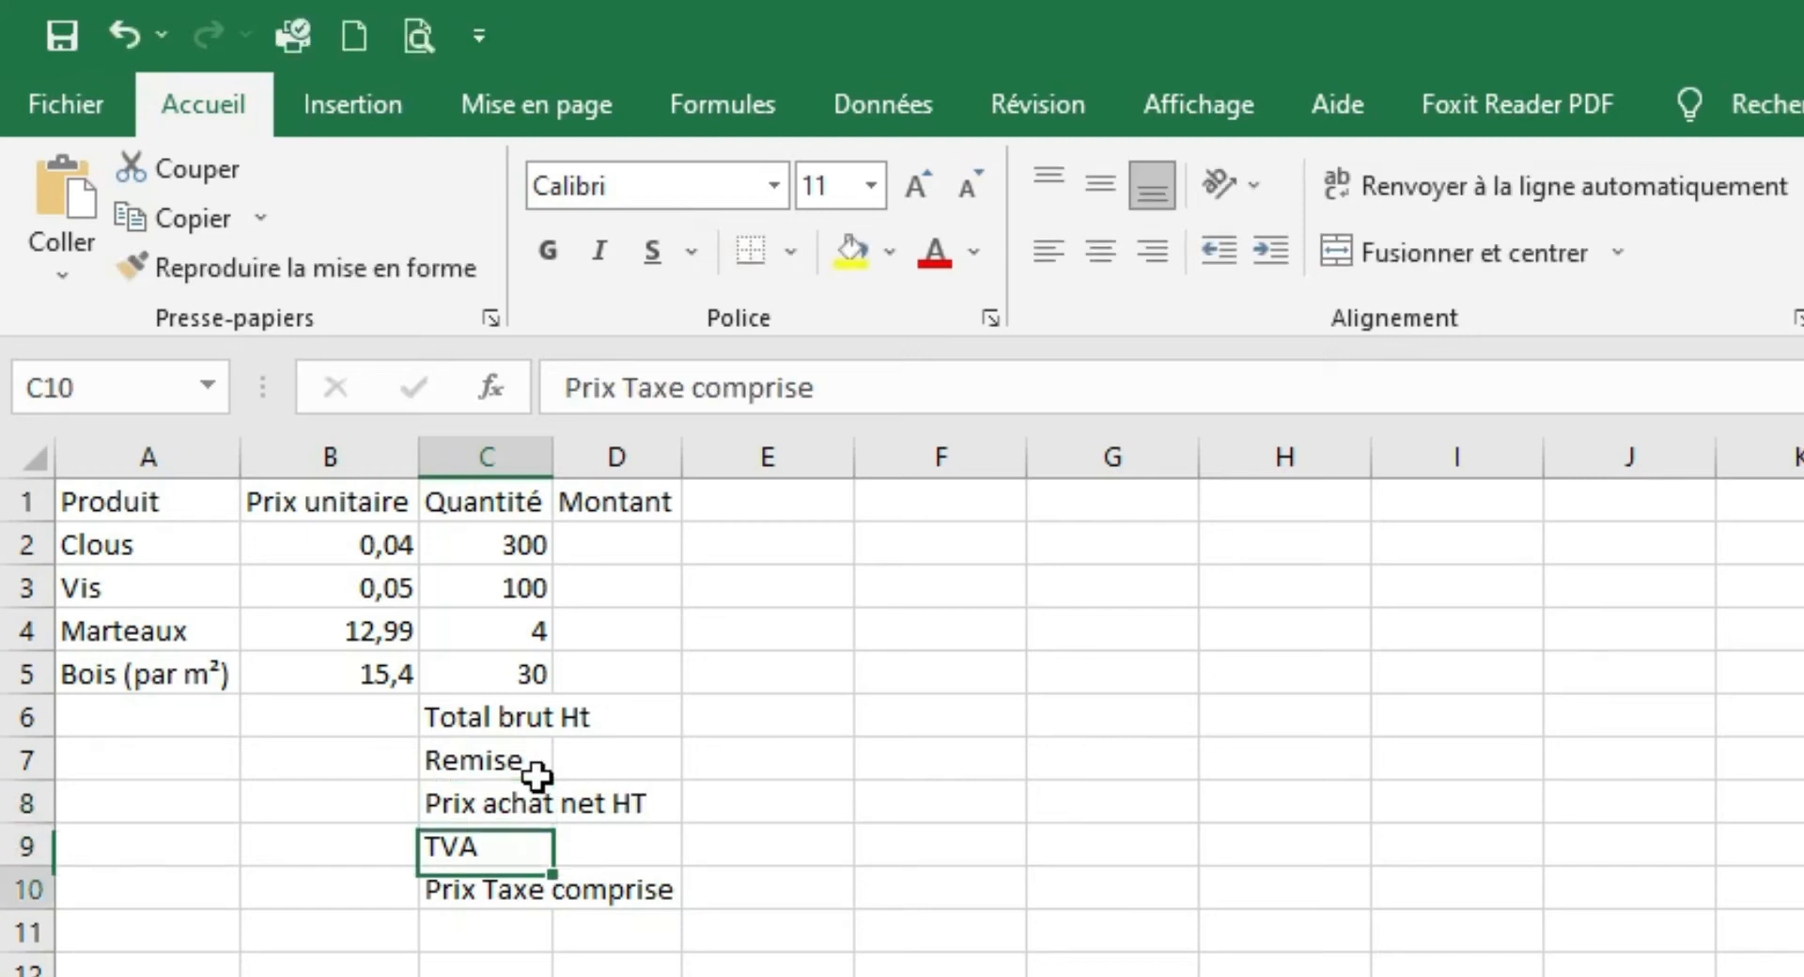
- Shorten the label in C10 to Prix TC
double_click(488, 891)
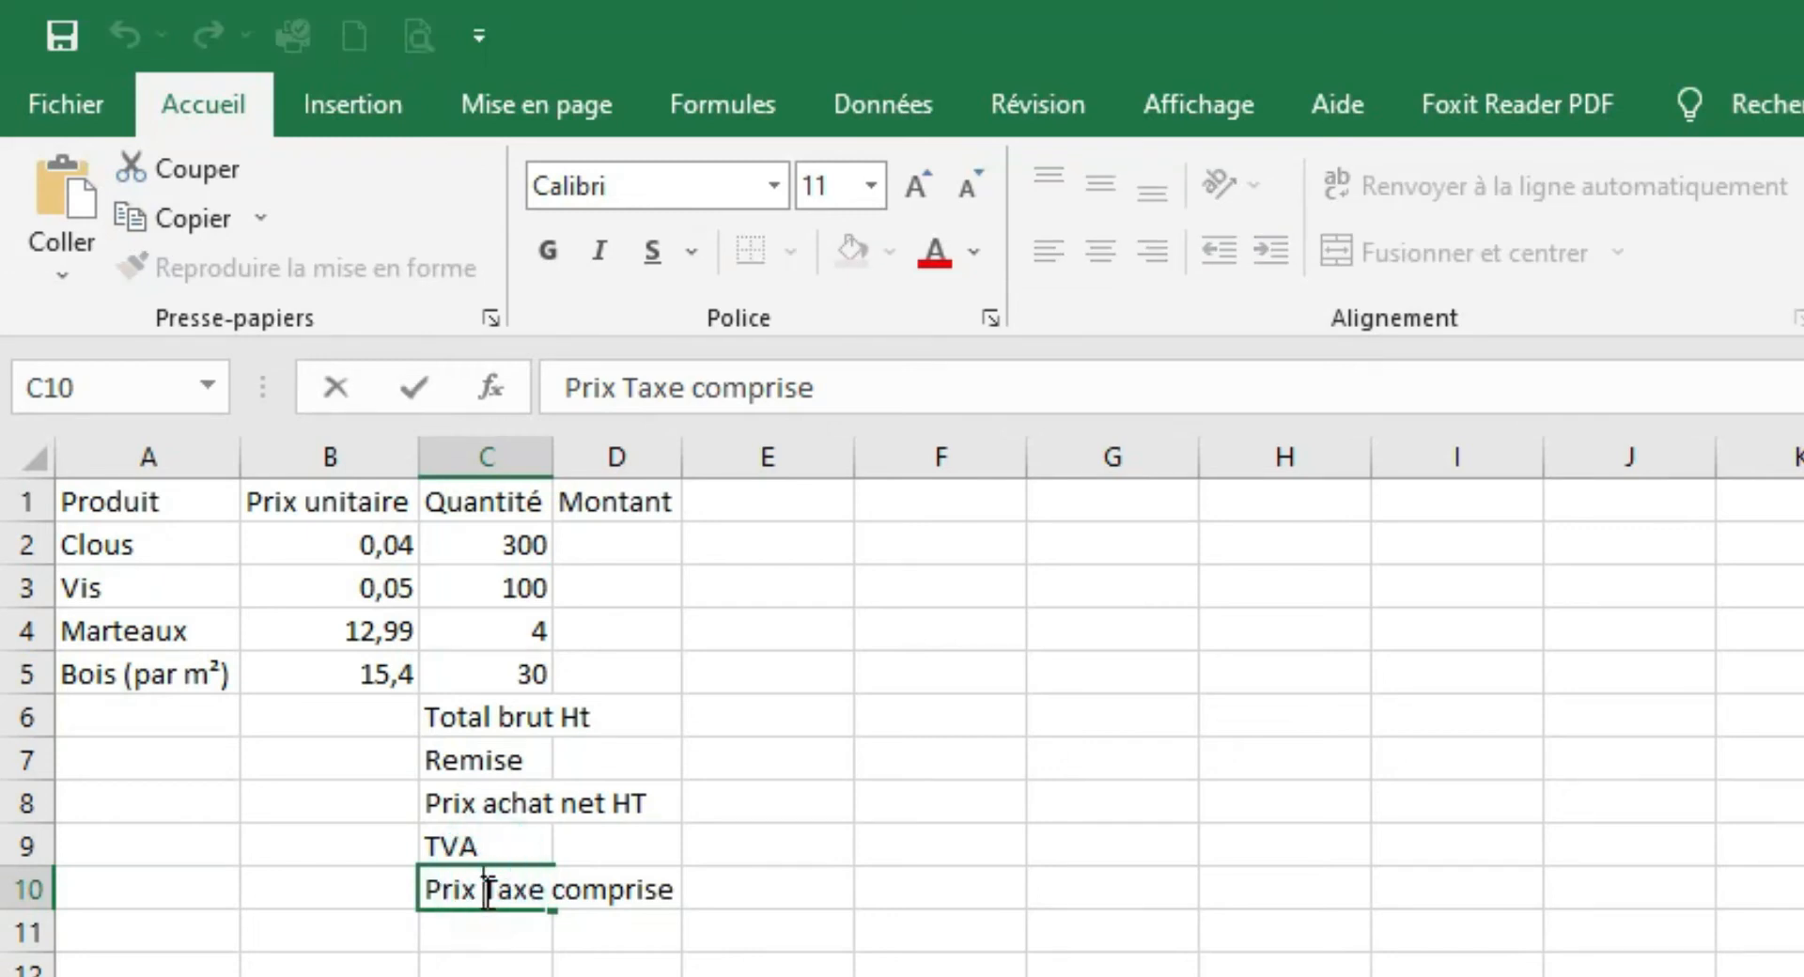
drag(488, 891, 747, 909)
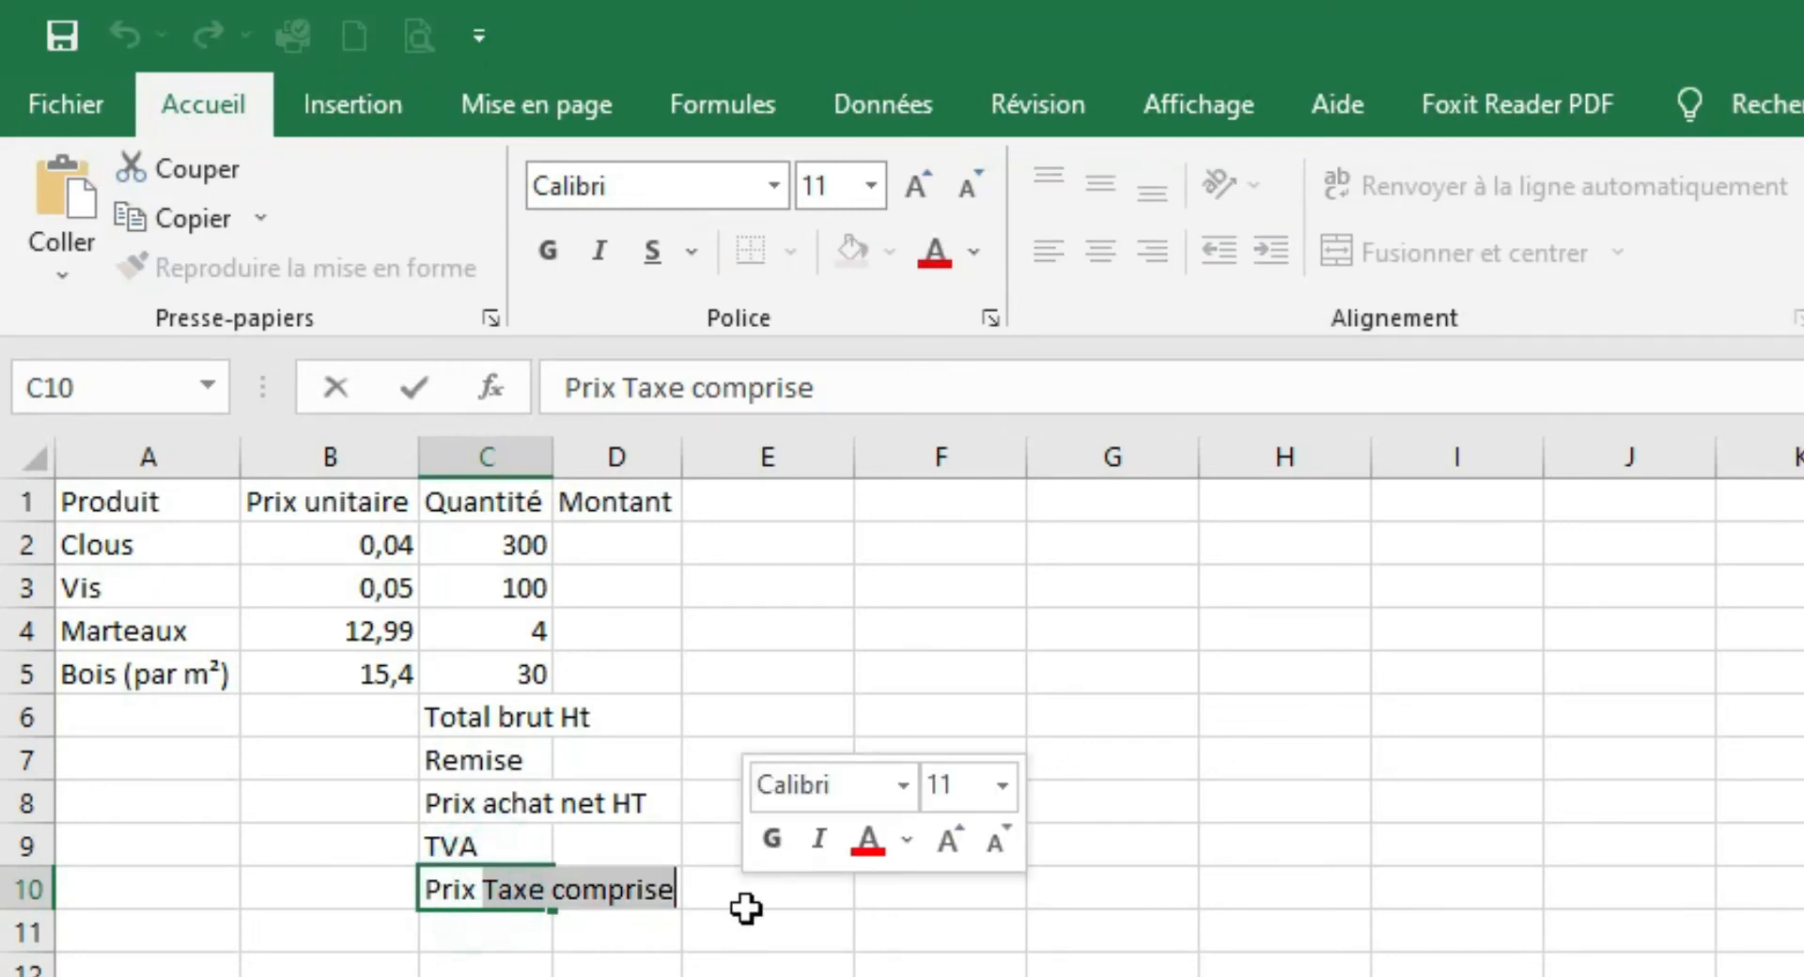
key(Delete)
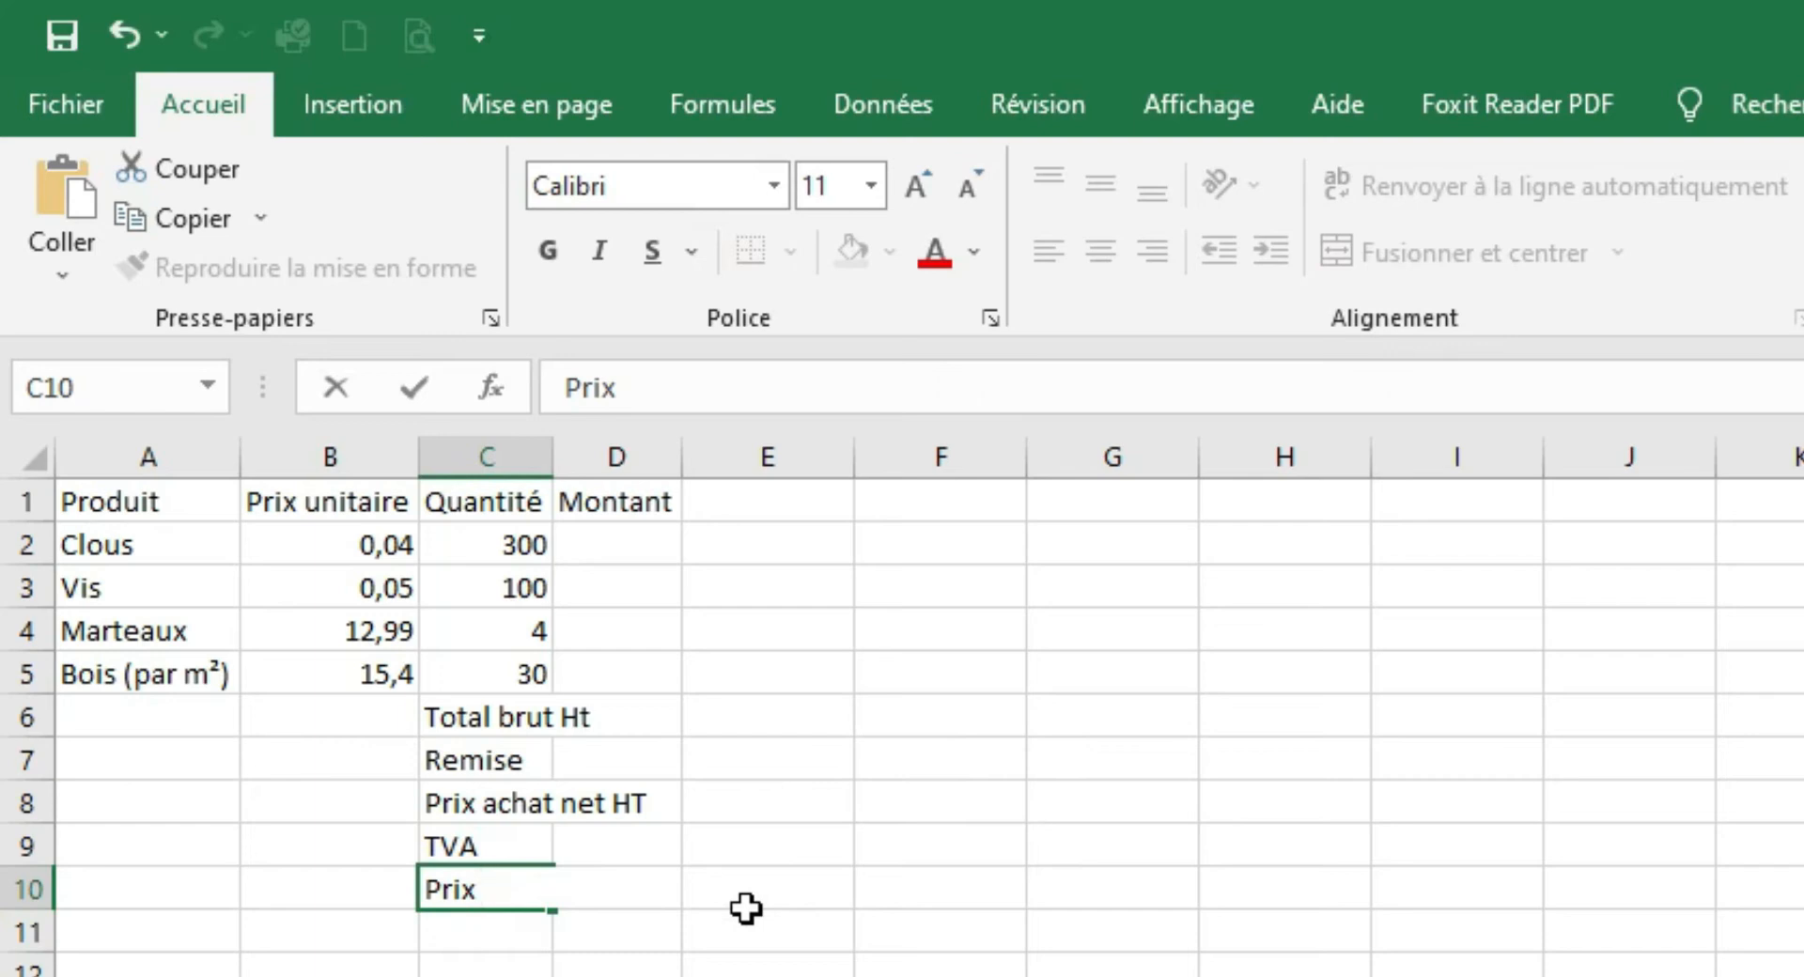
text(TC)
key(Return)
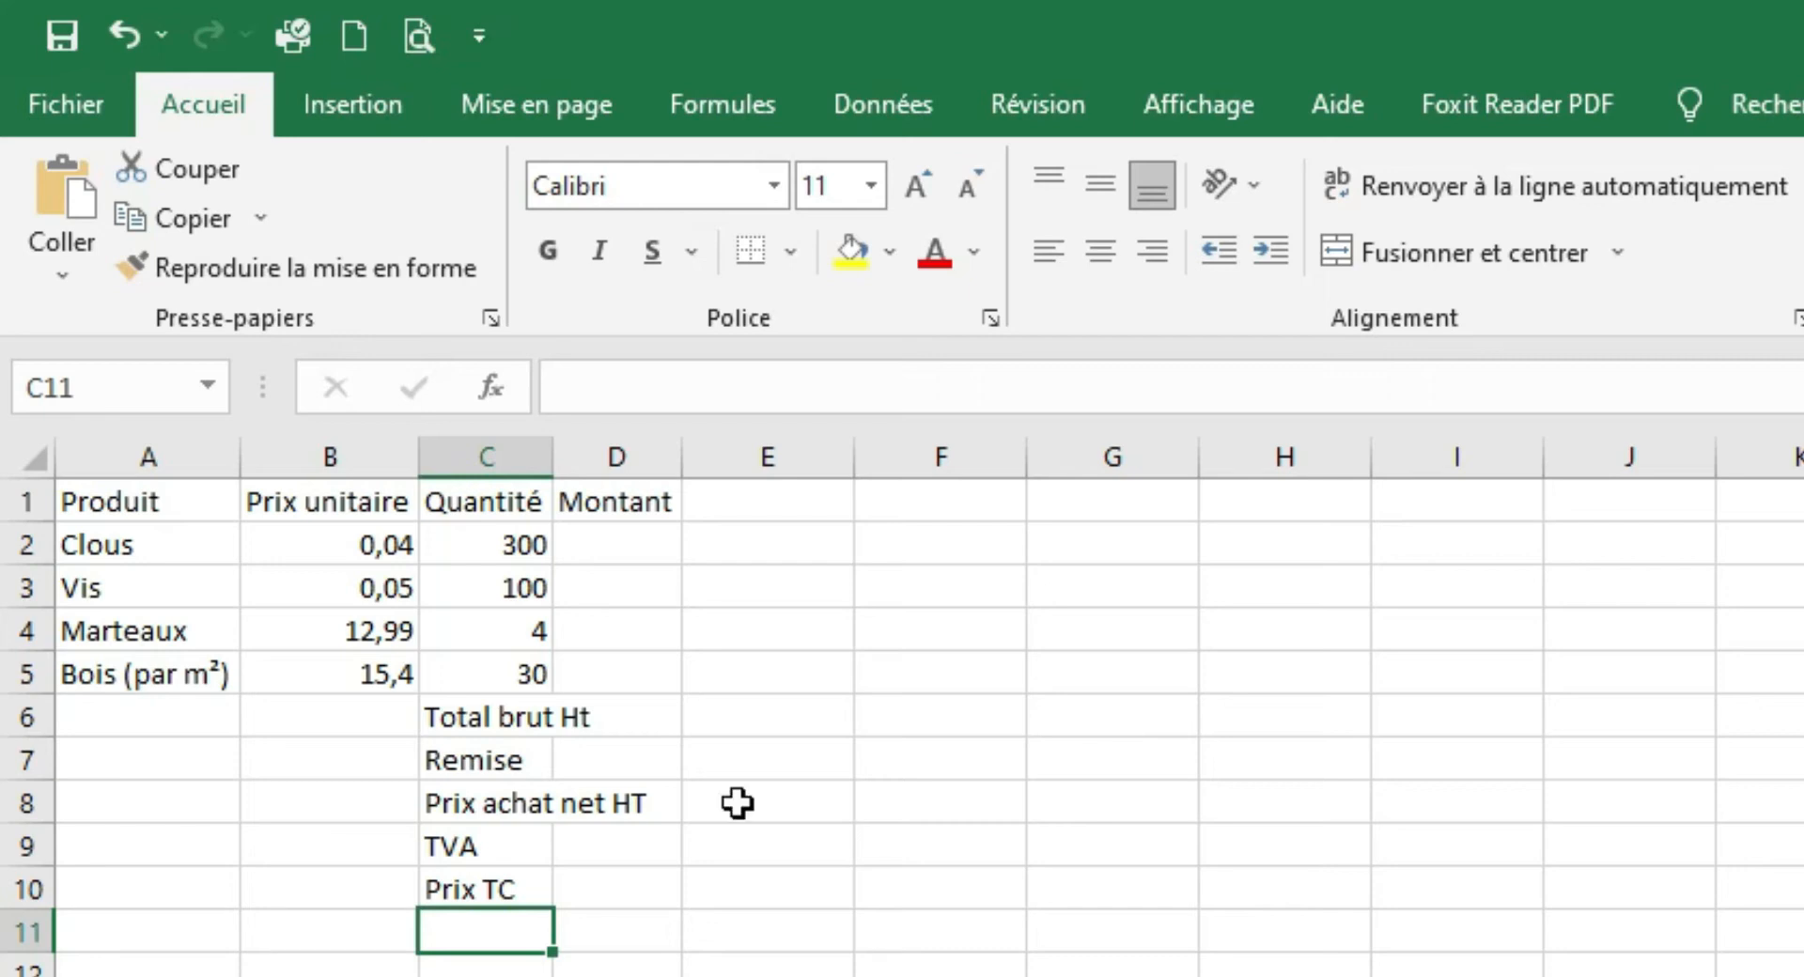
- Enter 54 as the Remise amount in D7 and 95,39 as the TVA amount in D9
click(626, 764)
text(54)
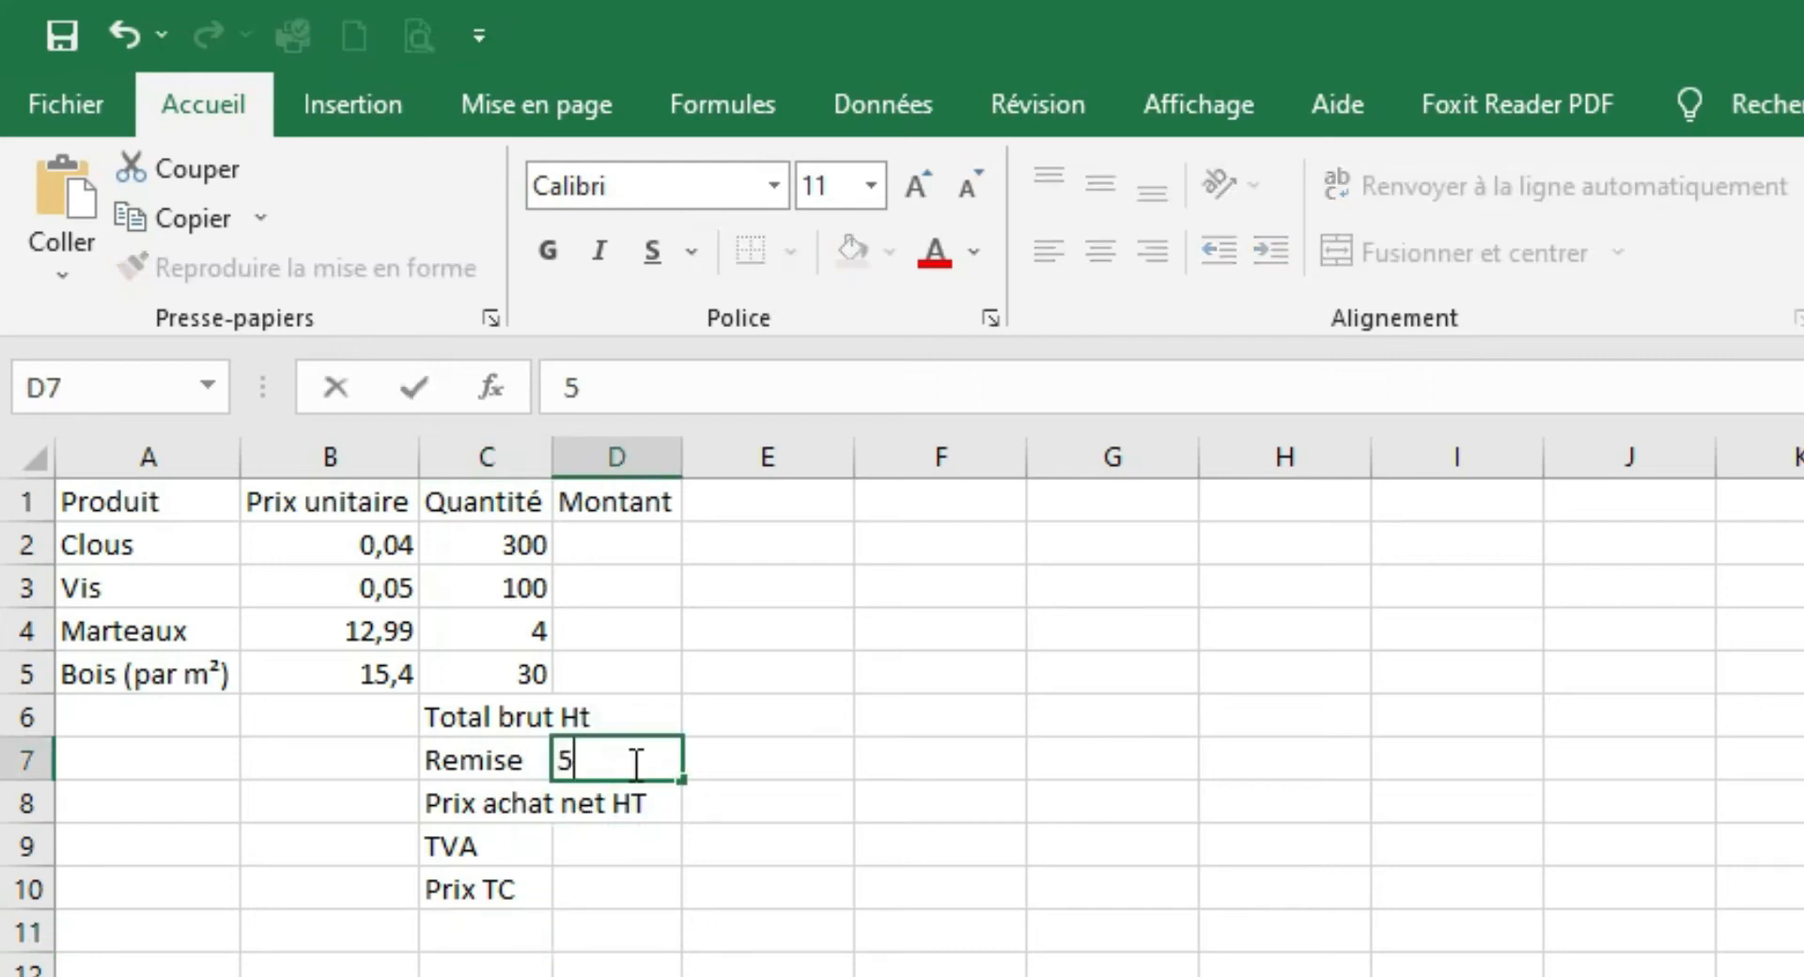
key(Return)
key(Return)
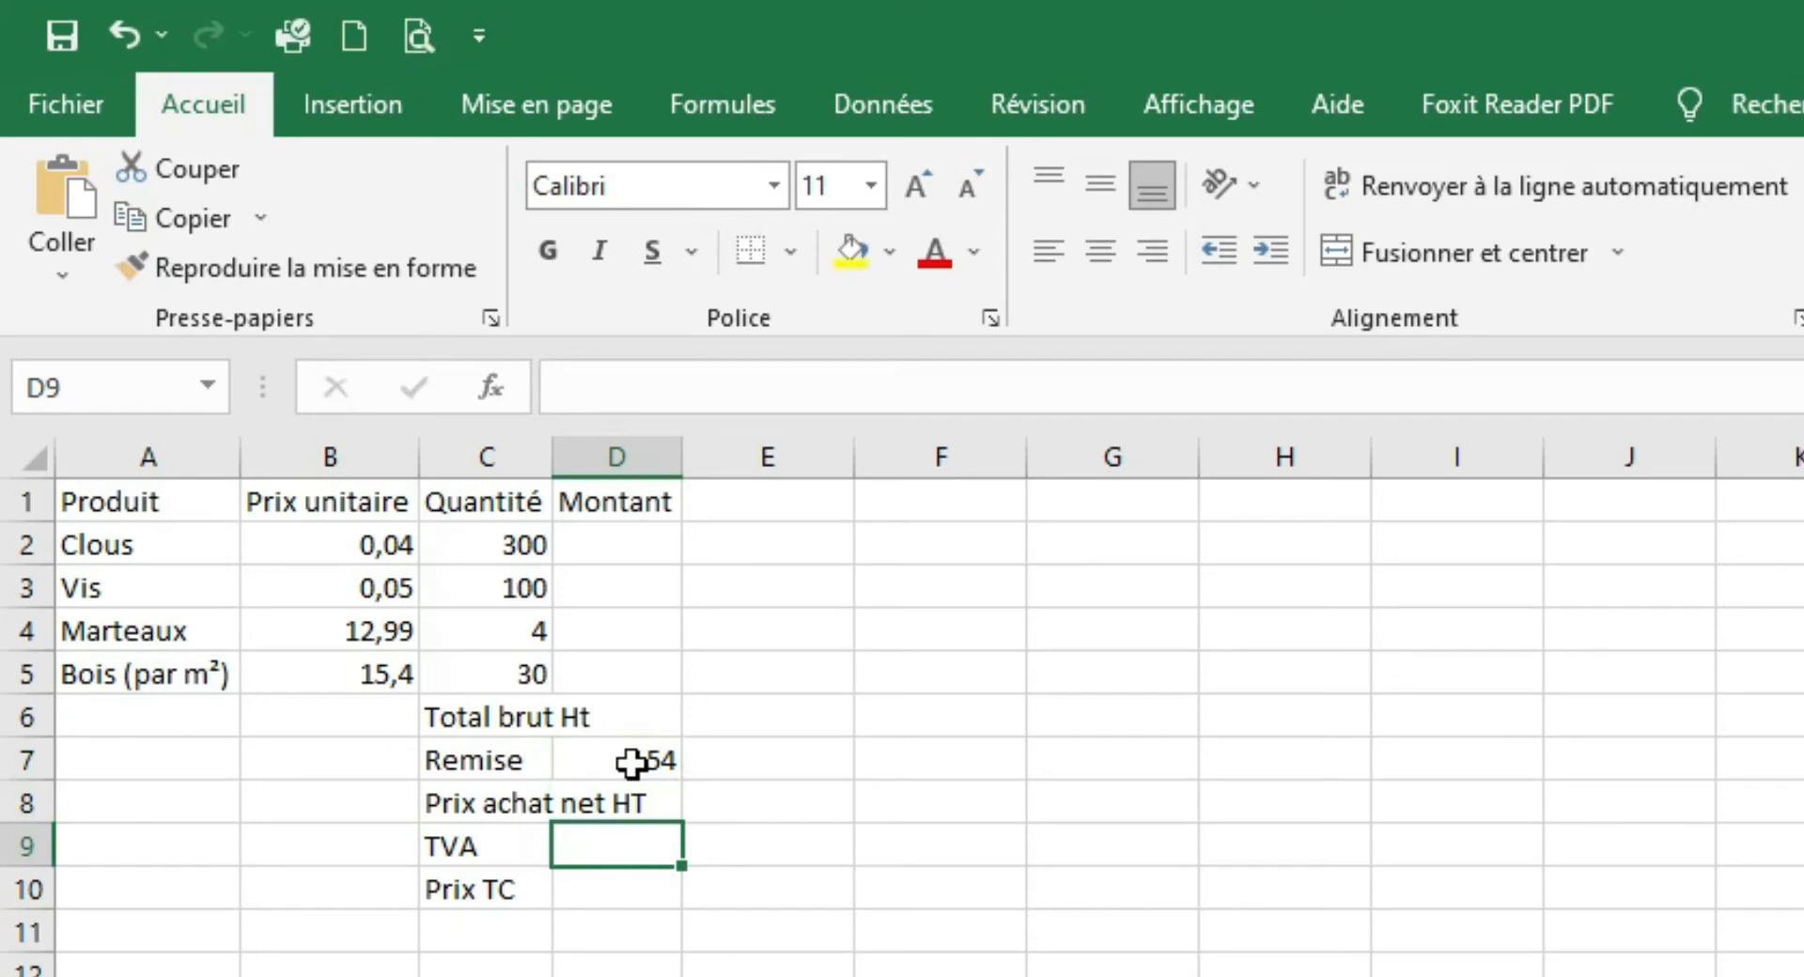
text(95,39)
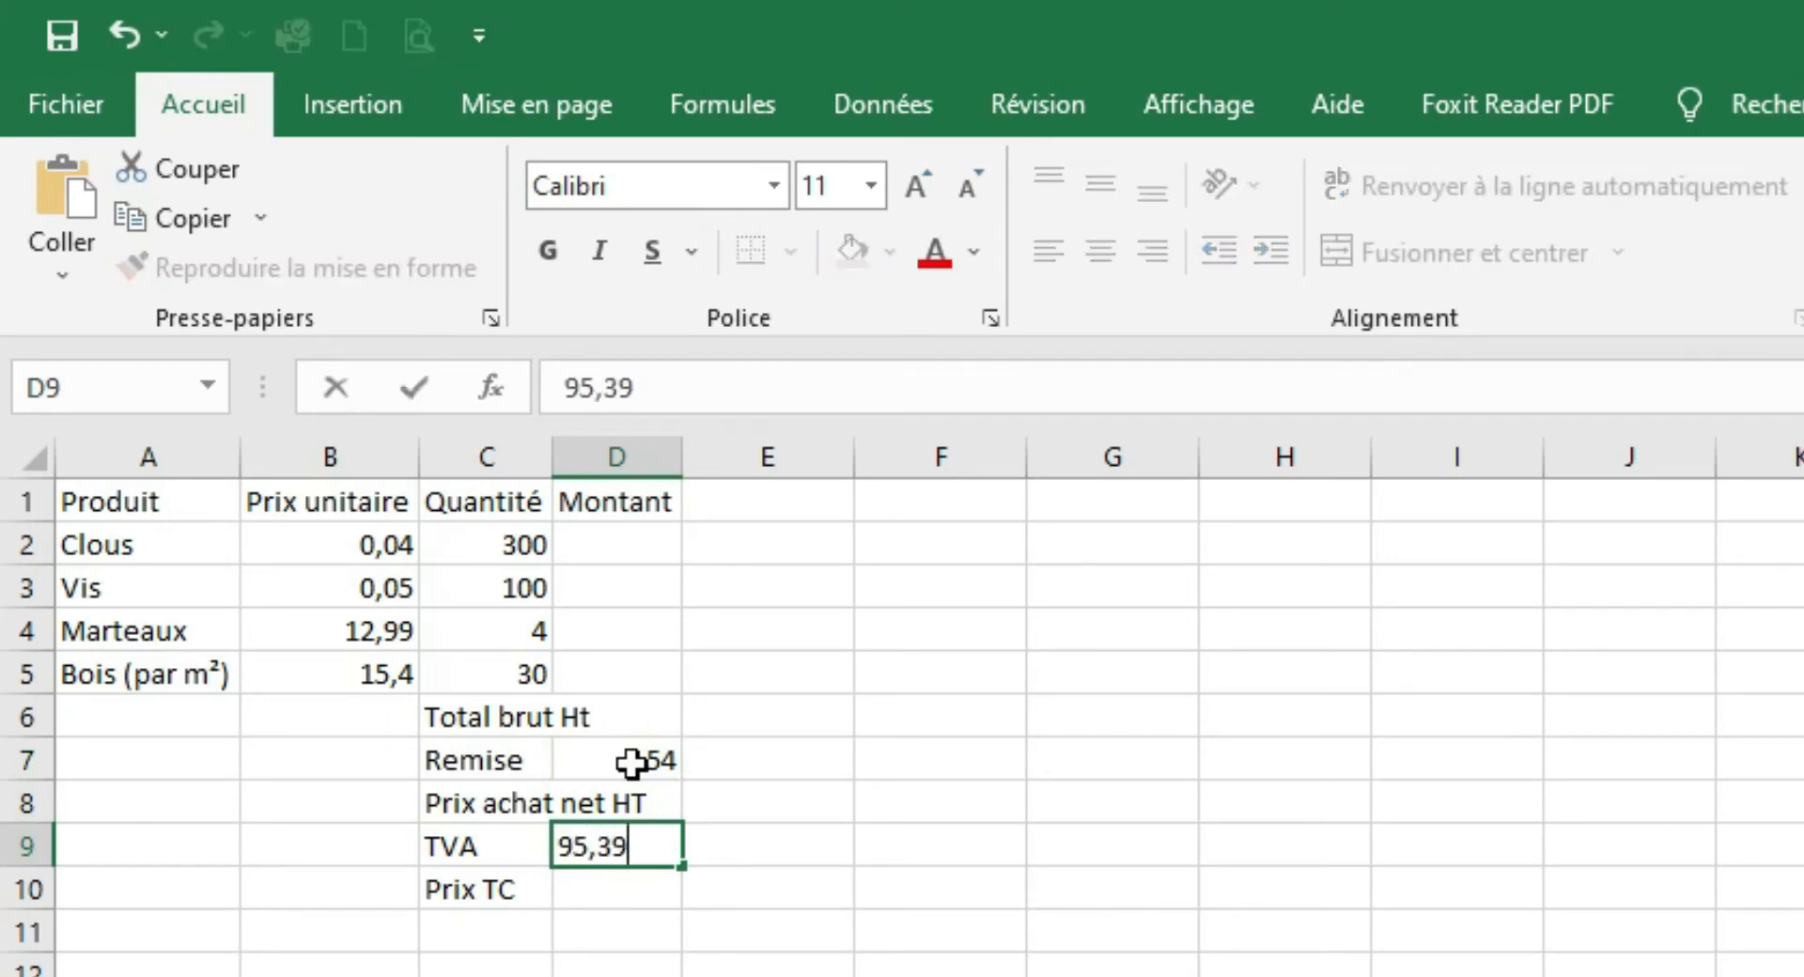
key(Tab)
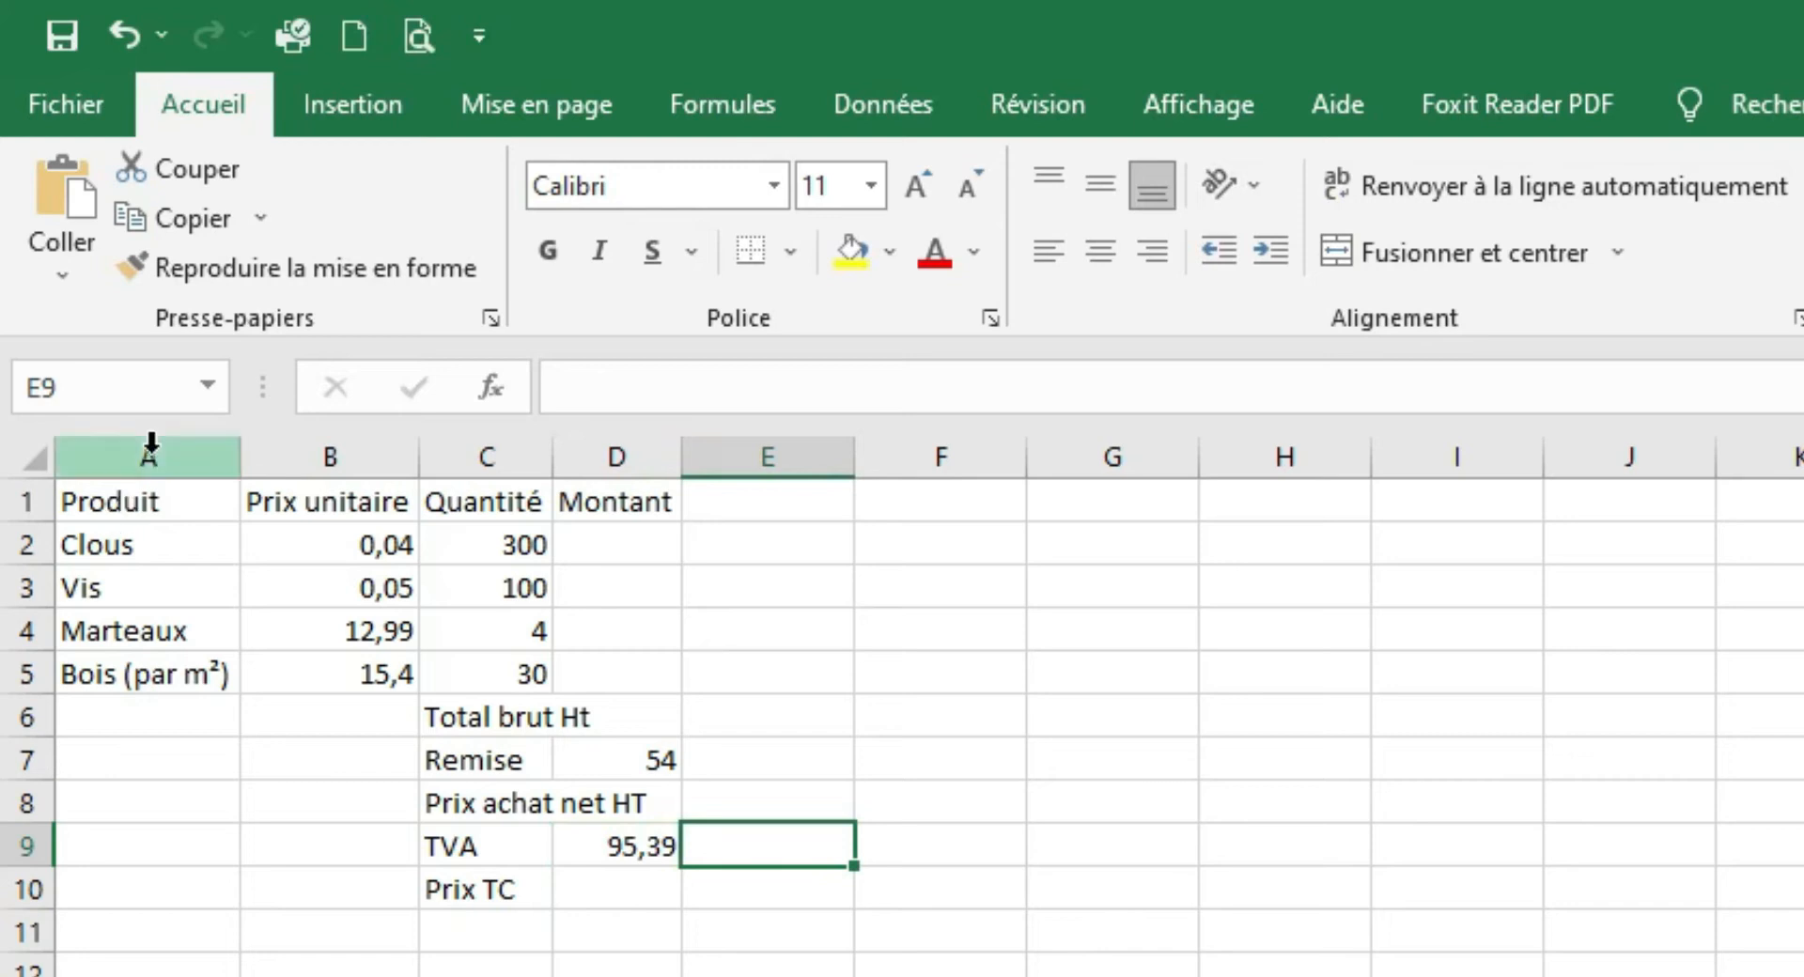
- Autofit the width of column C to its longest label
click(639, 442)
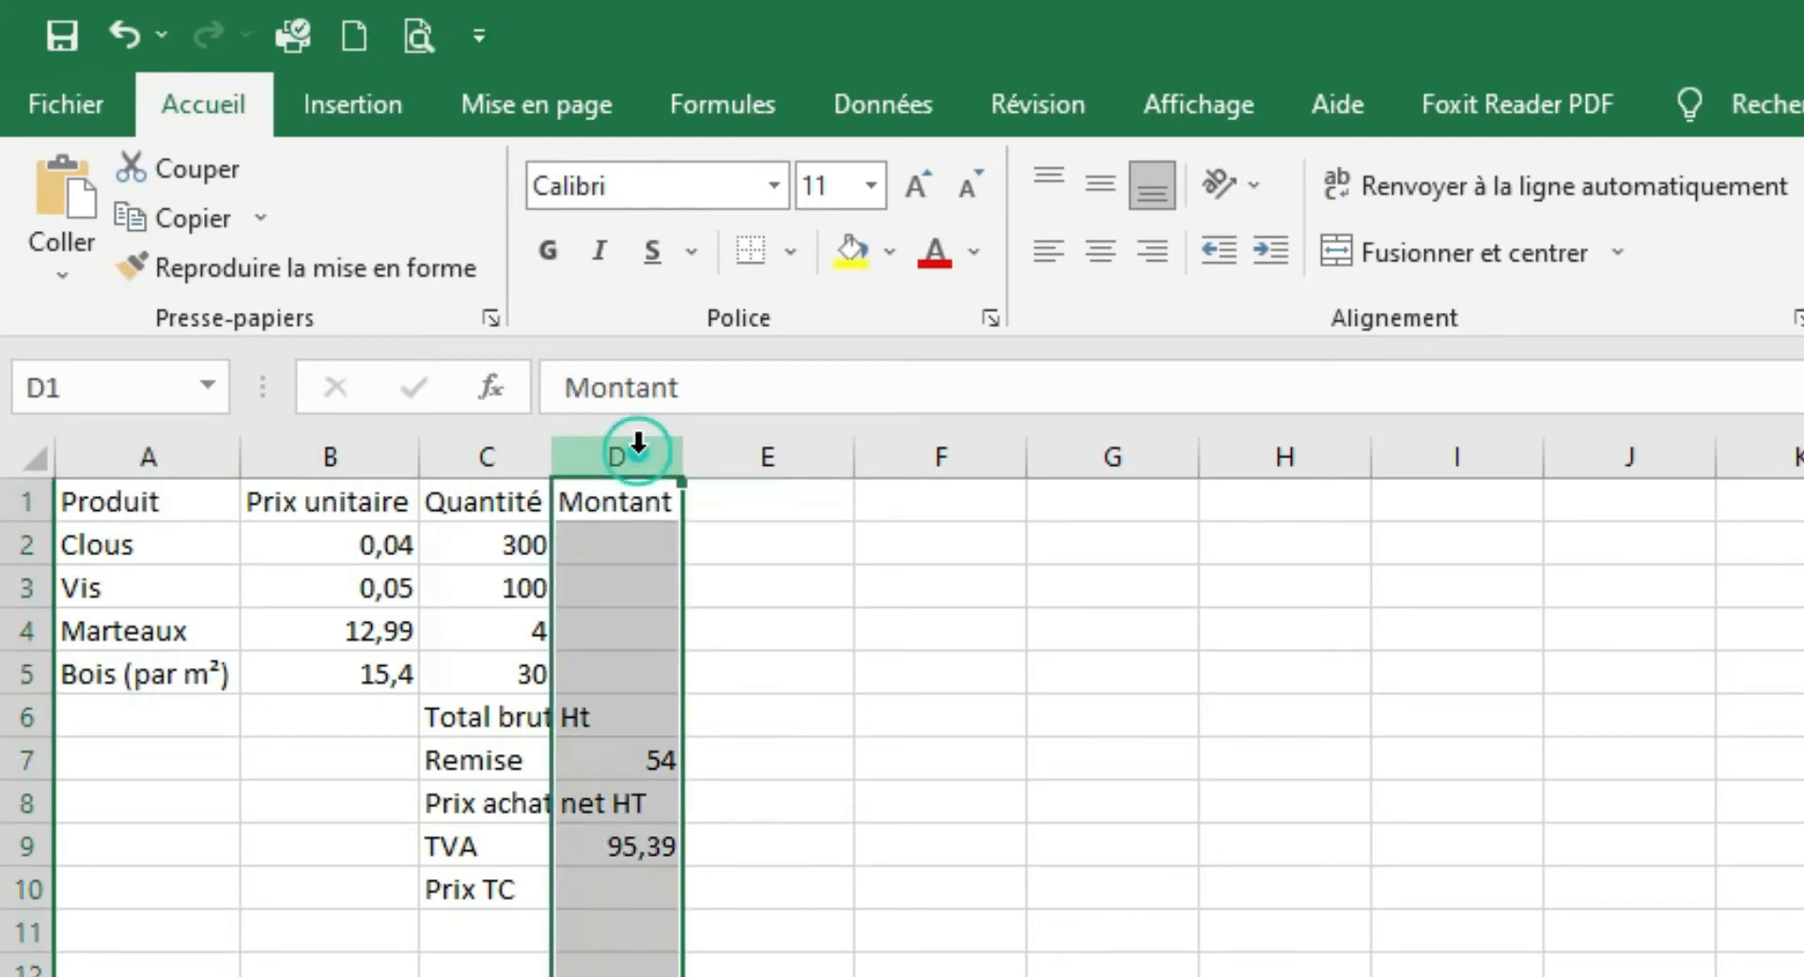
click(490, 456)
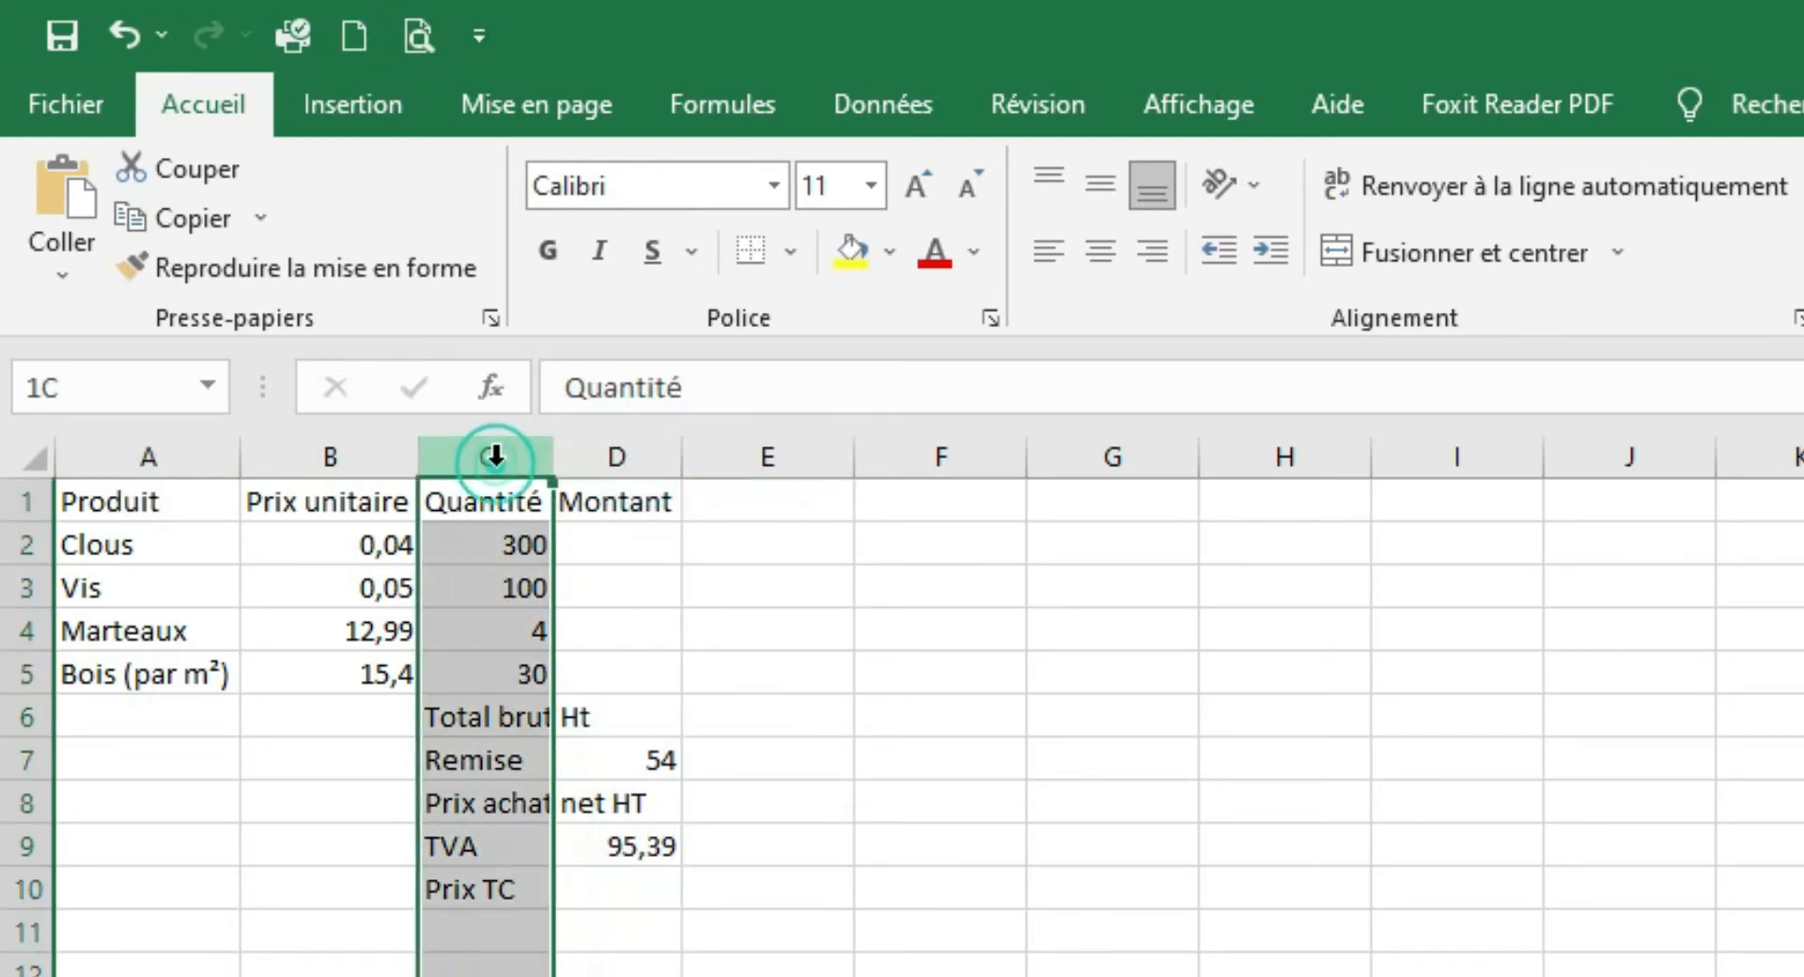
double_click(554, 459)
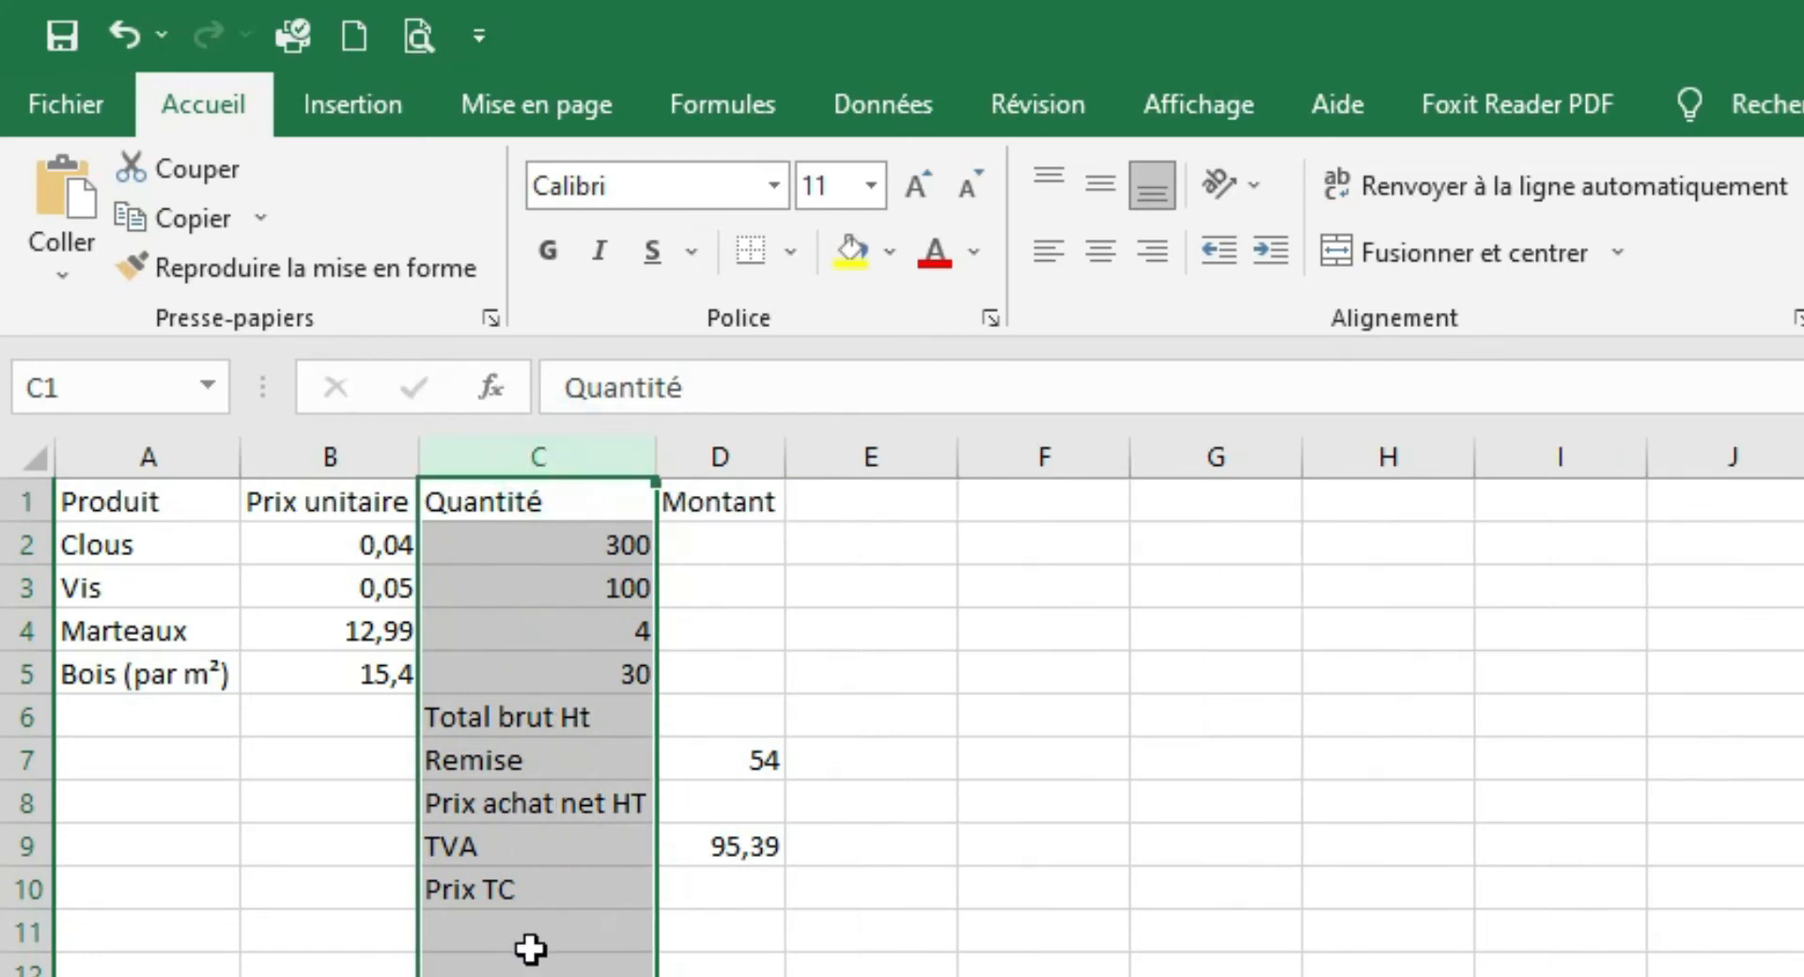
click(585, 790)
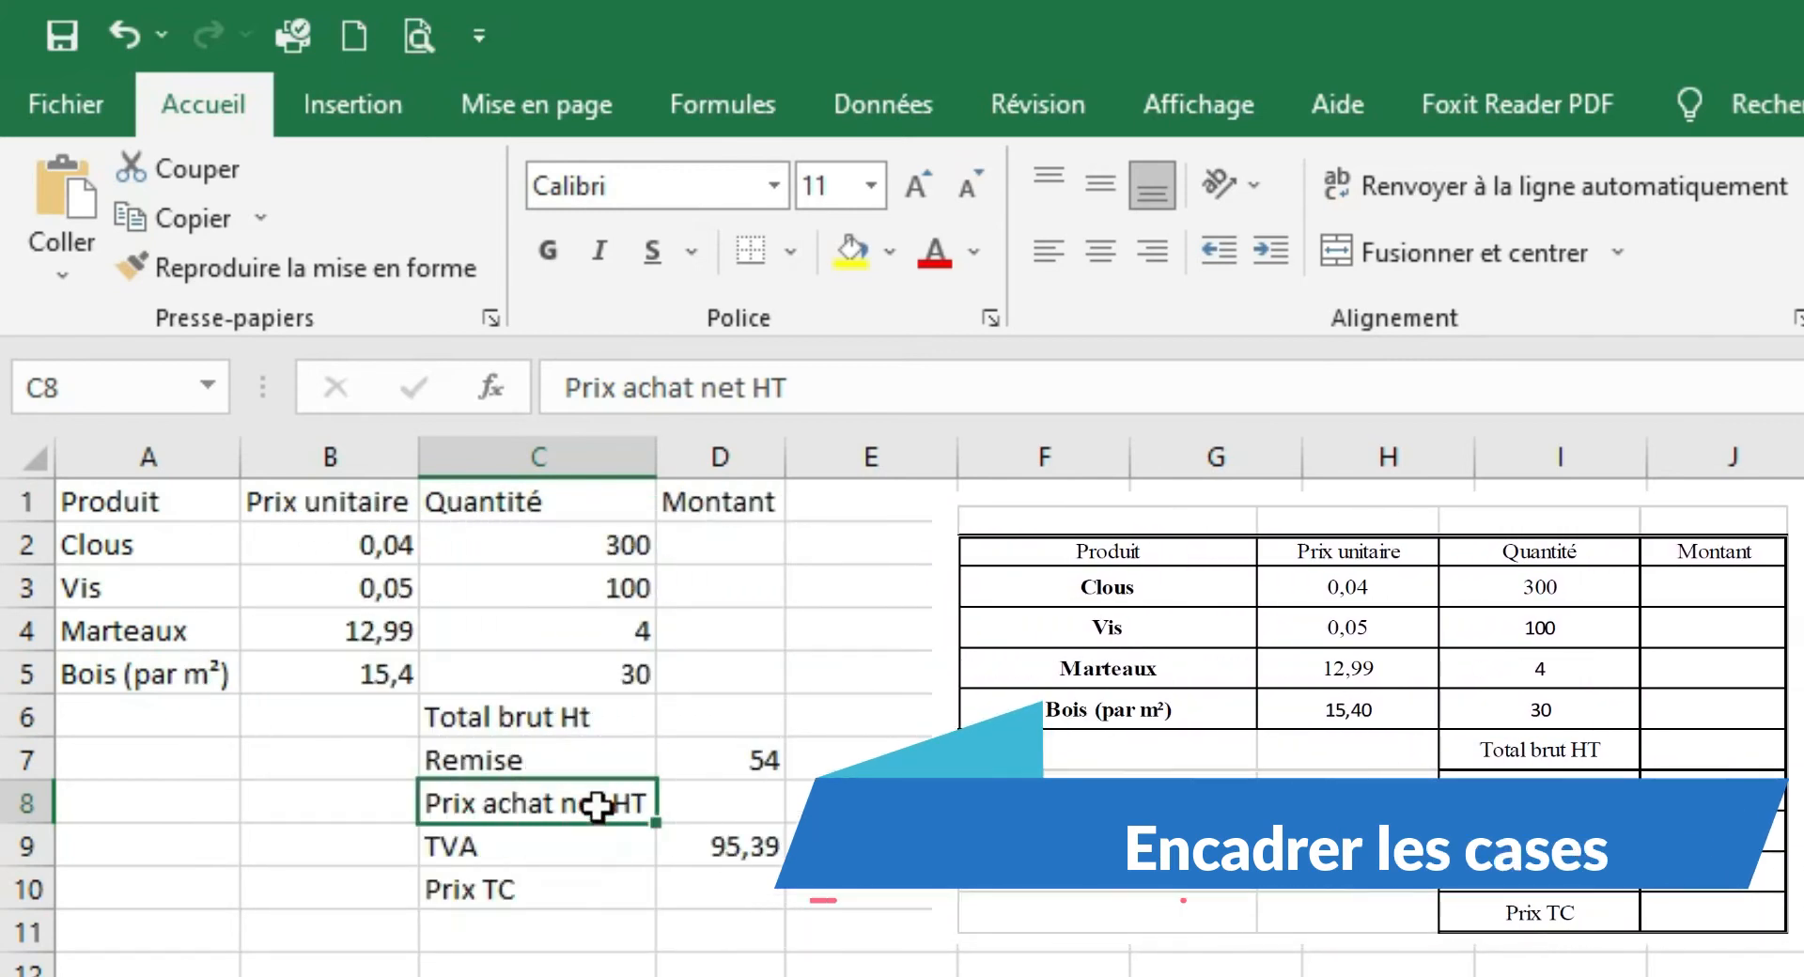
- Apply all borders to the product table A1:D5 and to the totals block C6:D10
drag(132, 498, 715, 671)
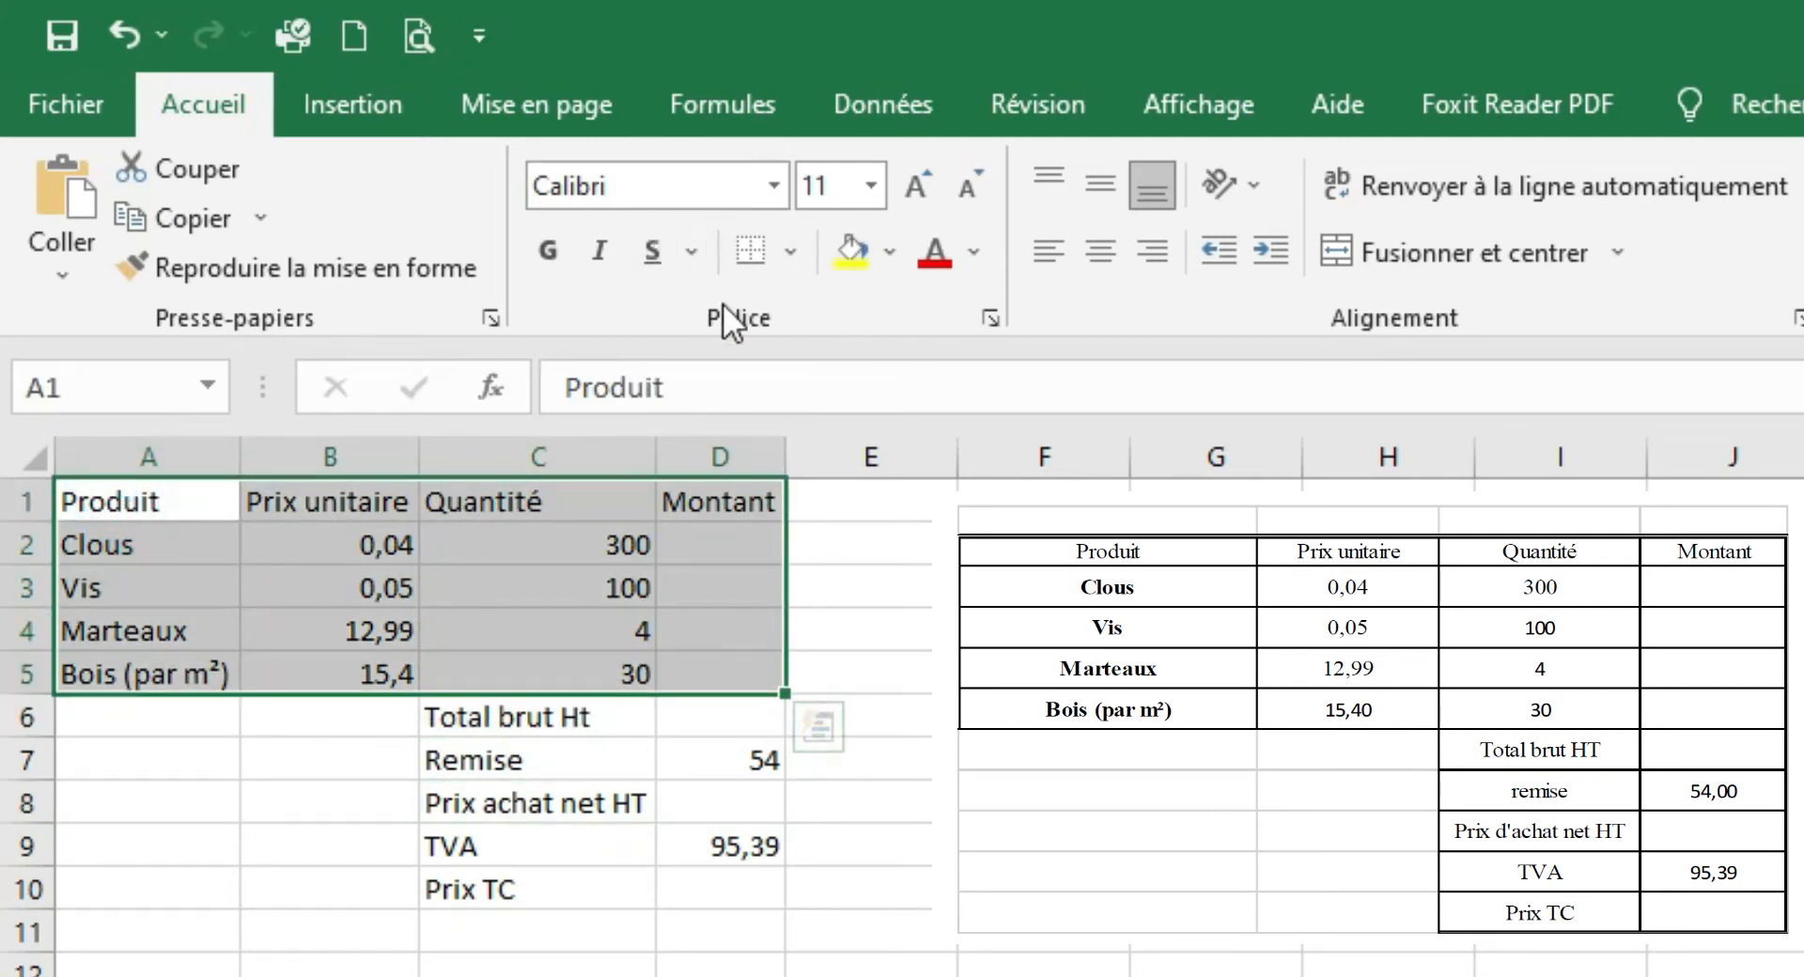
click(792, 256)
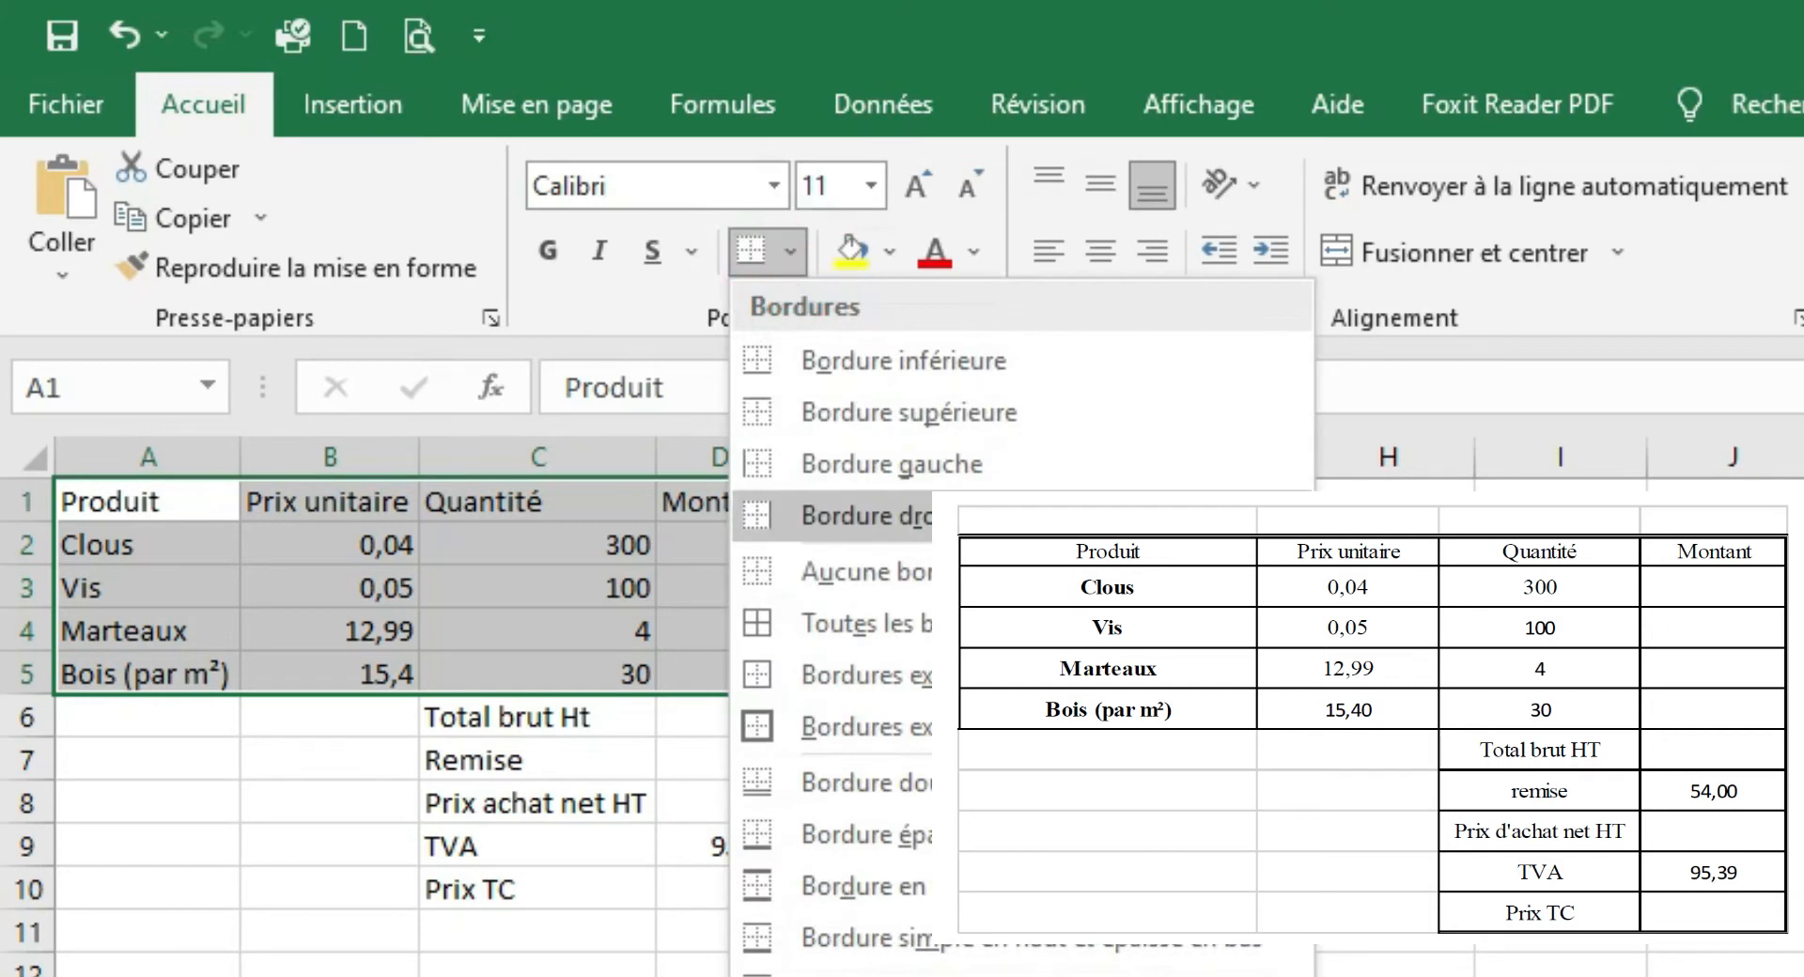
click(846, 624)
drag(601, 717, 725, 893)
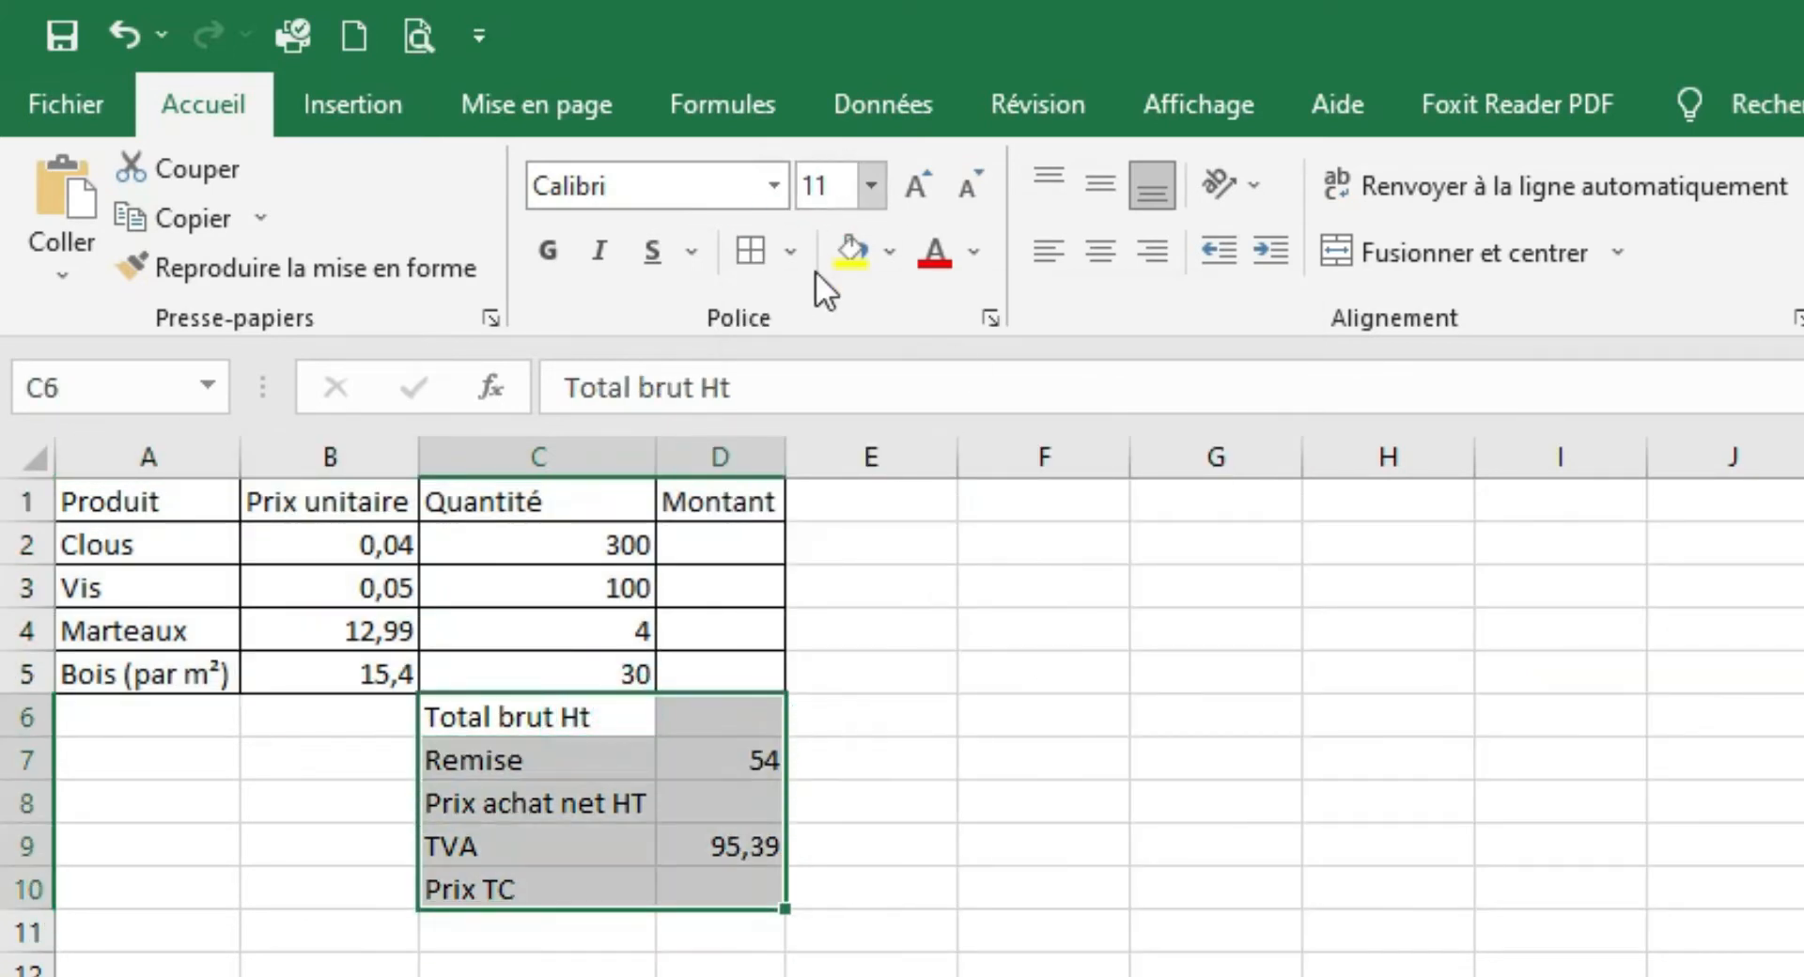
click(798, 251)
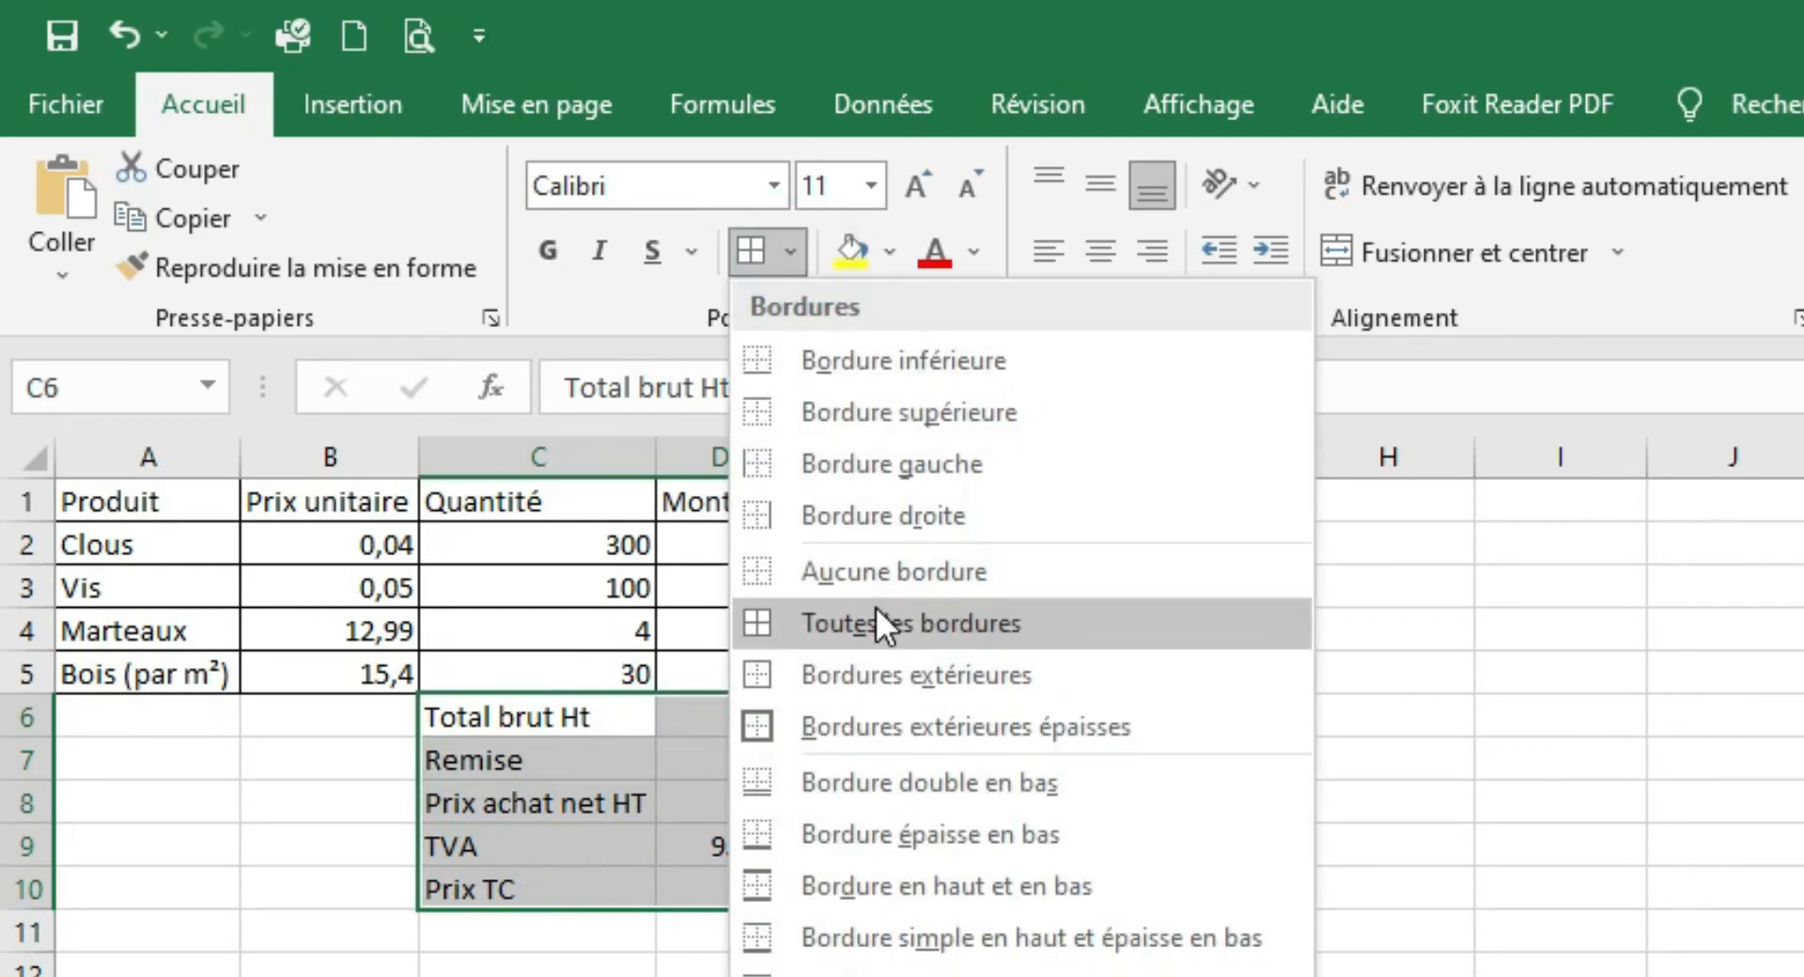
click(876, 609)
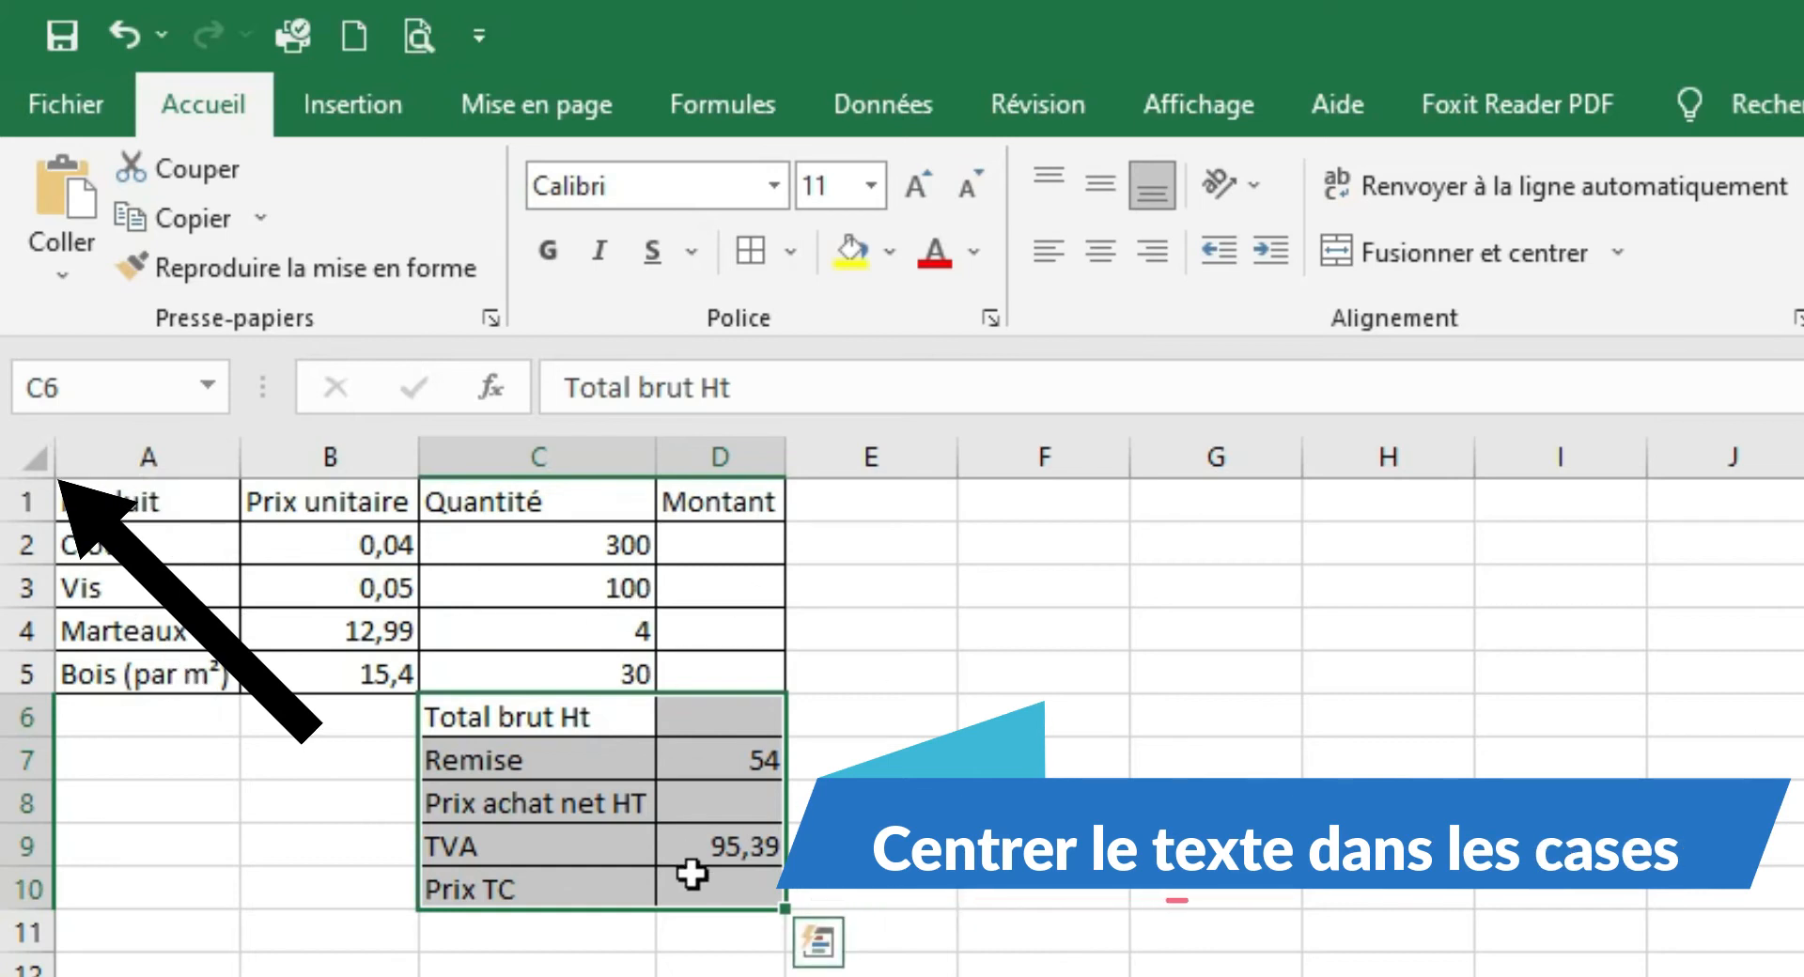
- Centre the contents of every cell in the sheet vertically and horizontally
click(33, 459)
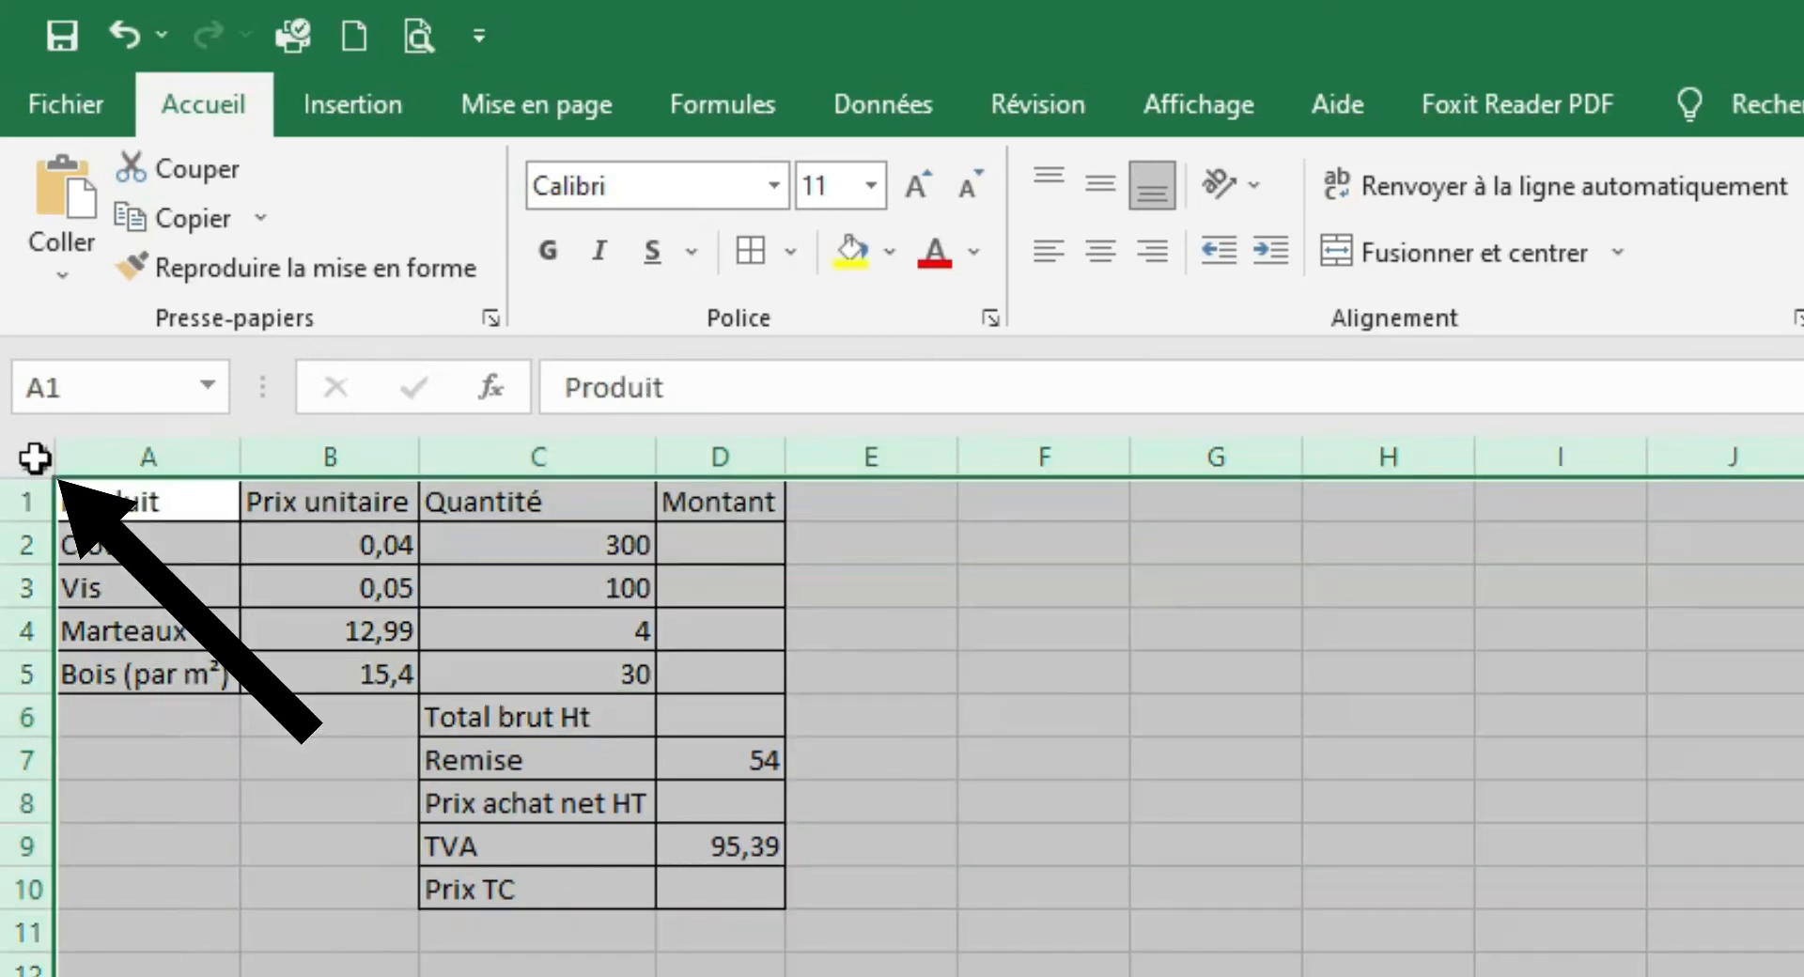
click(1100, 187)
click(1098, 249)
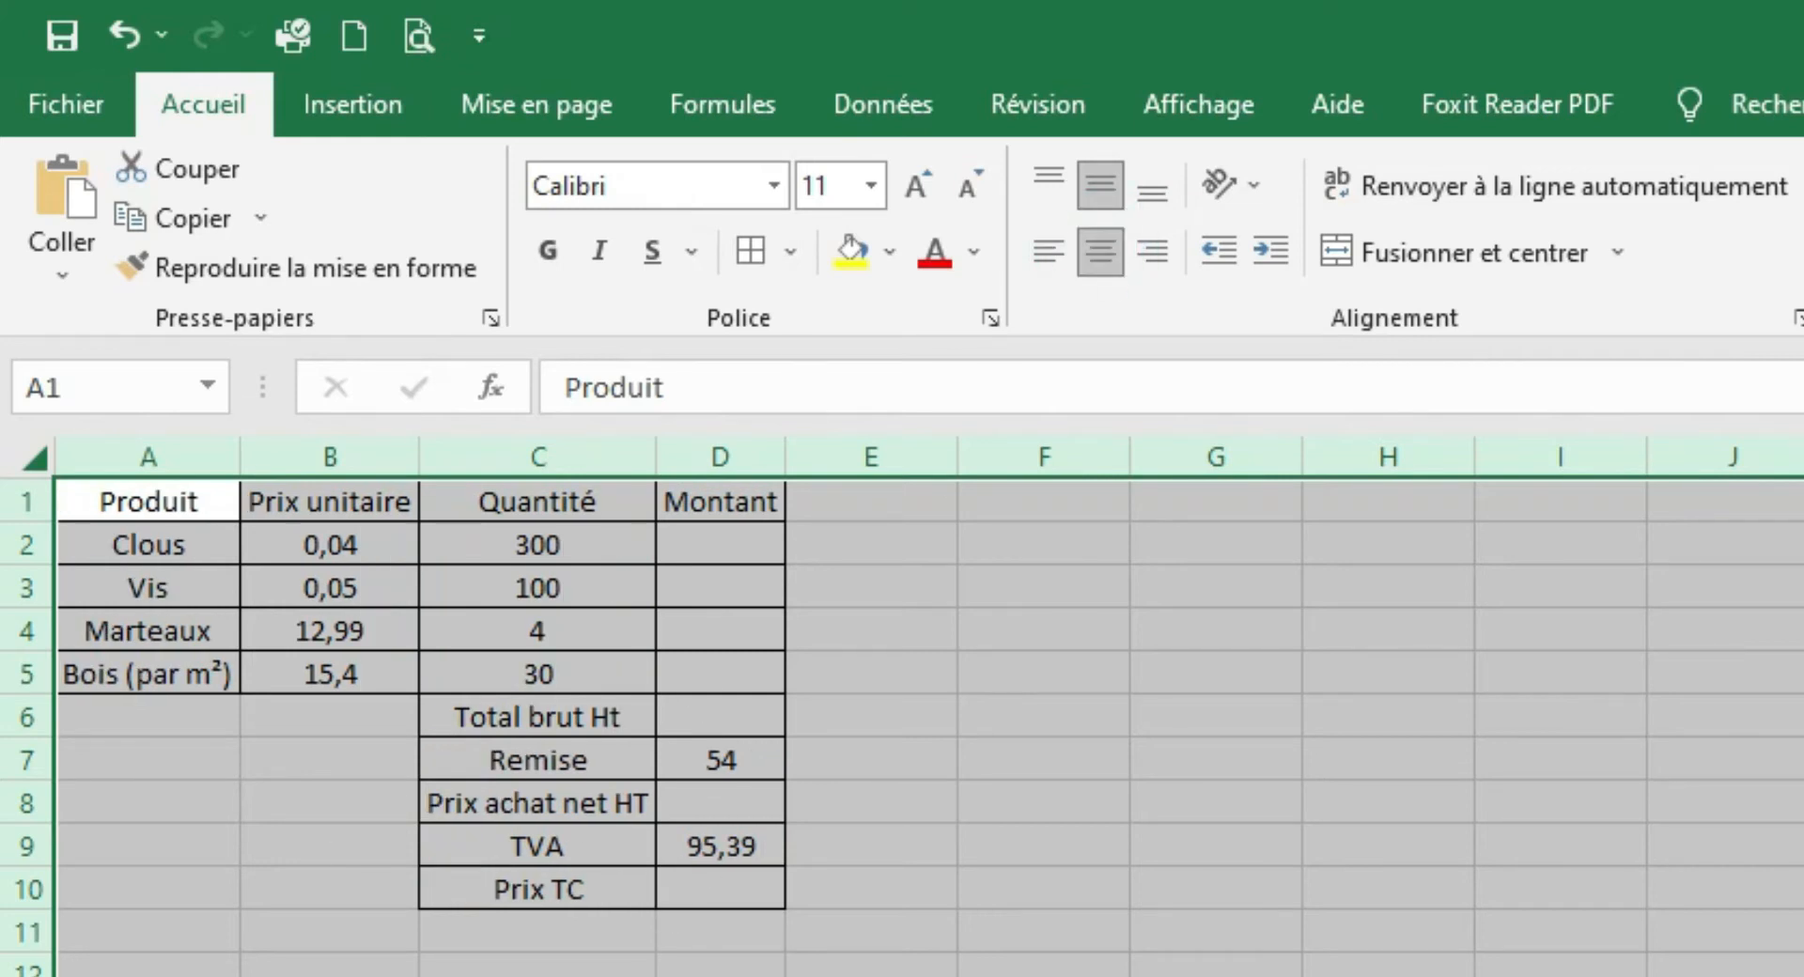
- Calculate the Clous amount in D2 with =0,04*300 and the Vis amount in D3 with =0,05*100
click(739, 552)
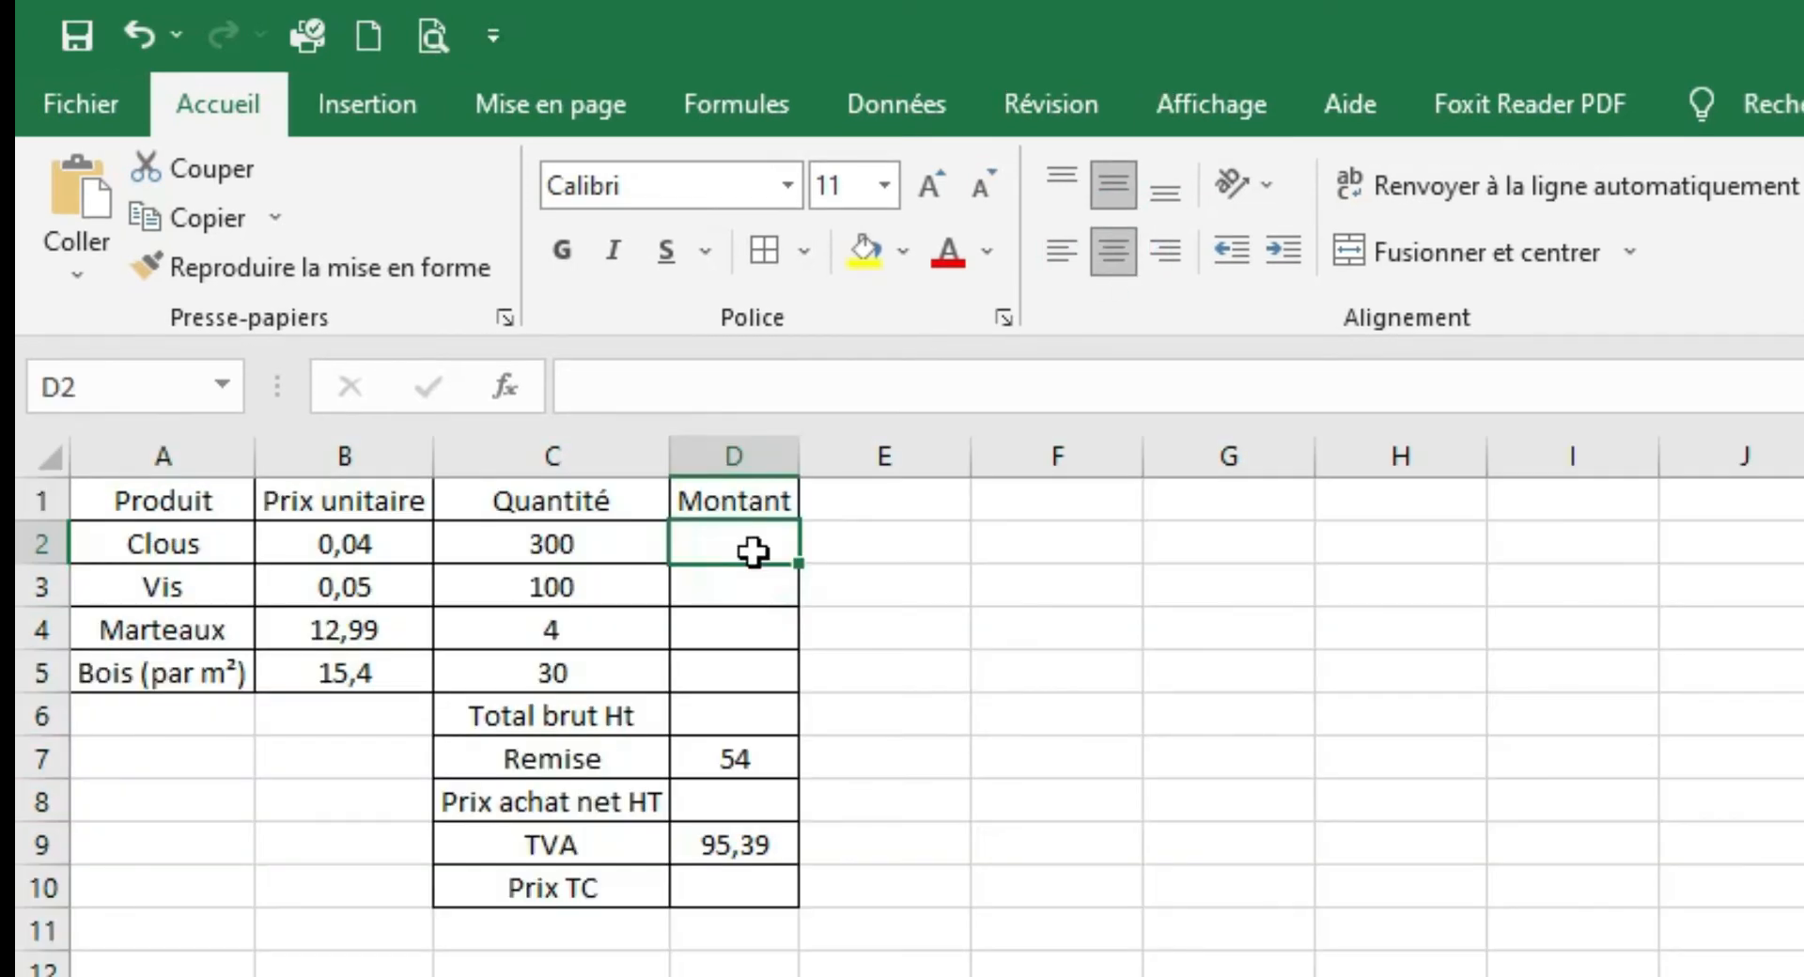
text(=)
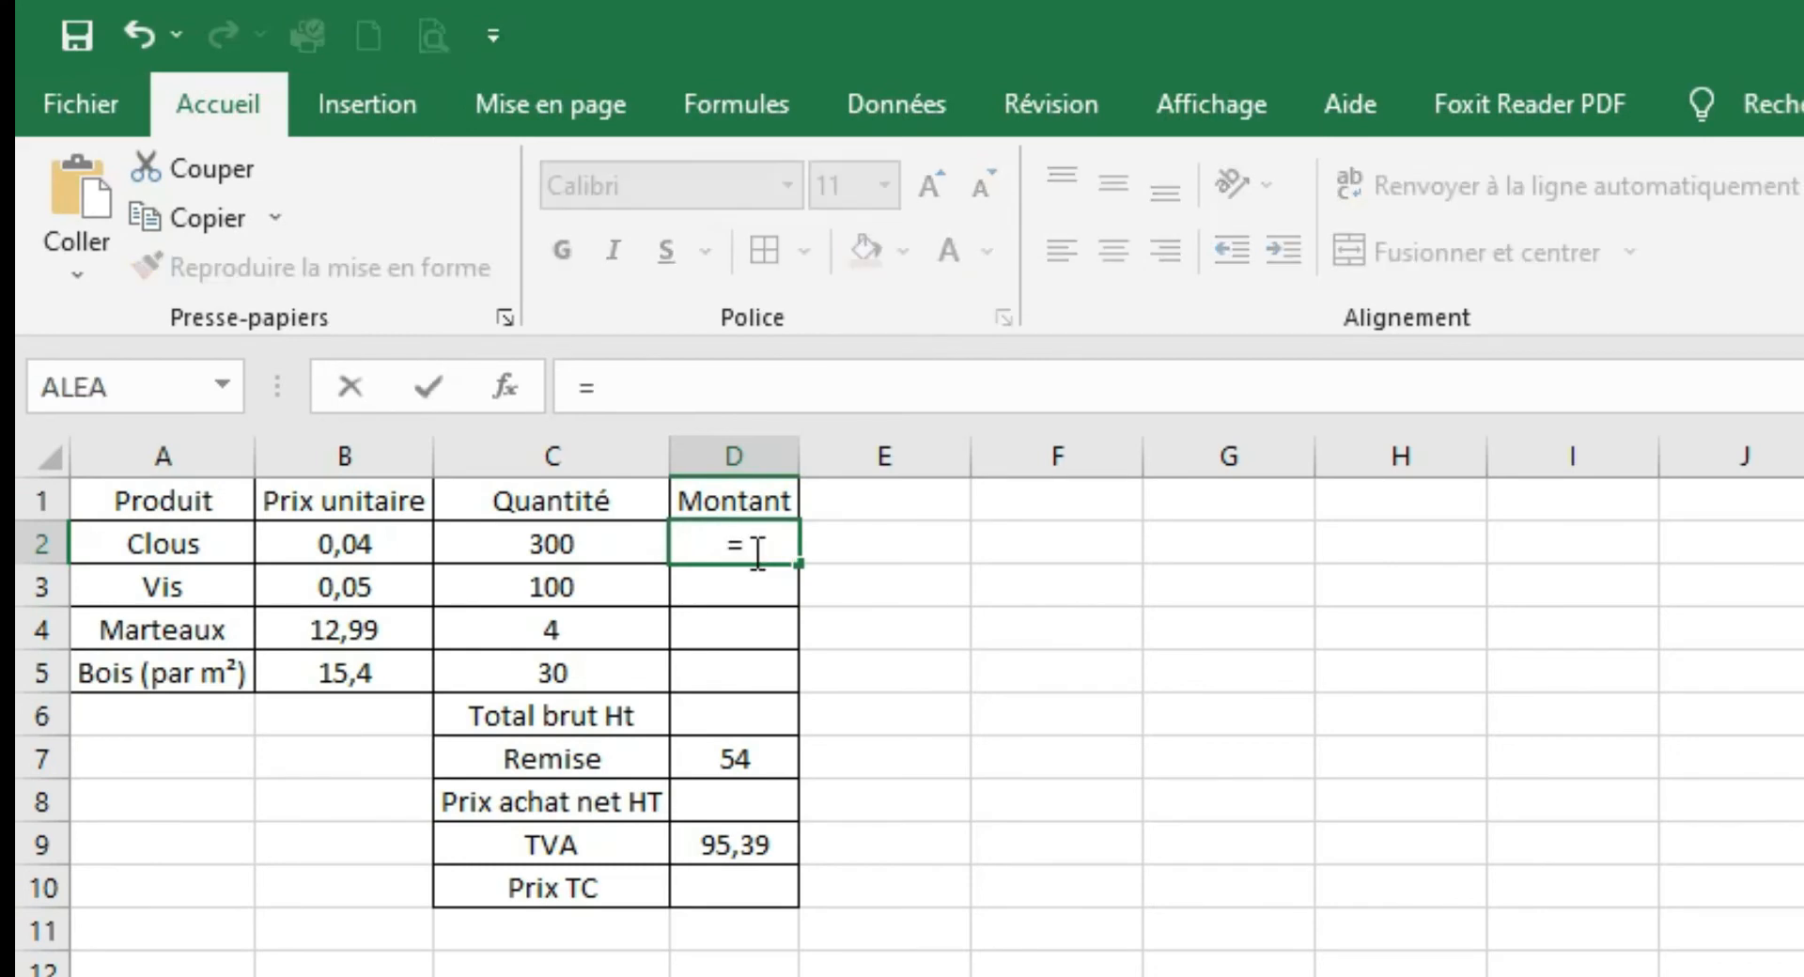
text(0)
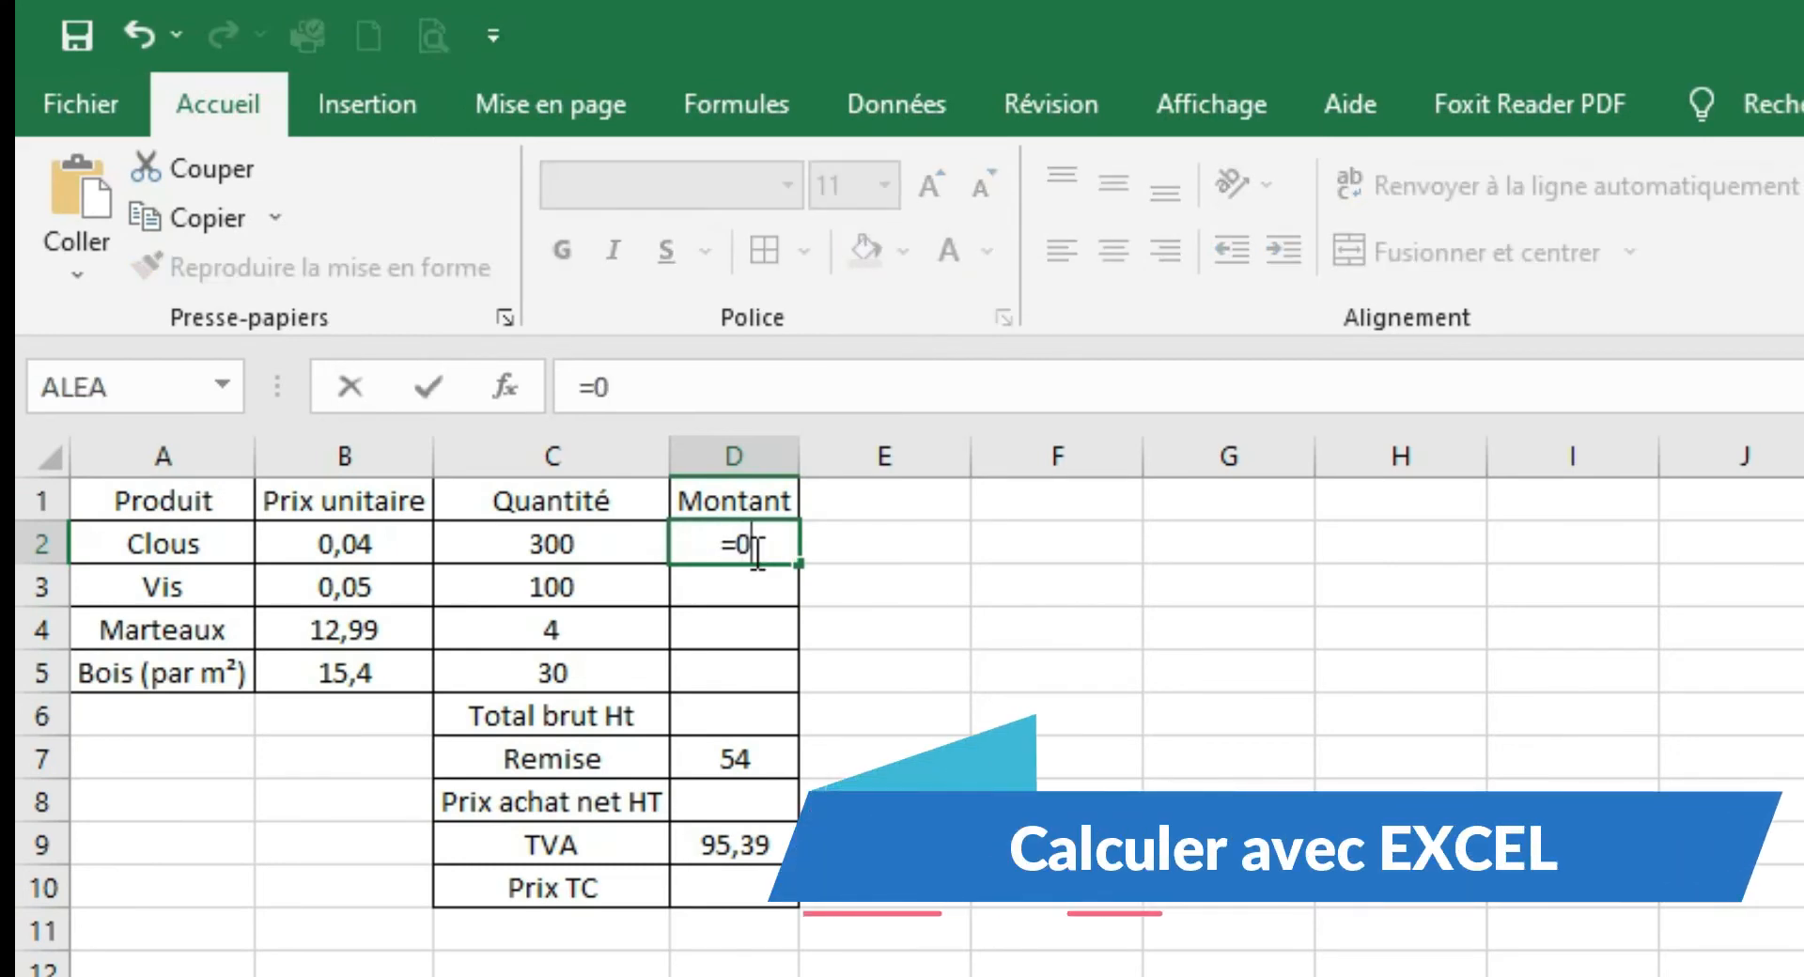
text(,04*300)
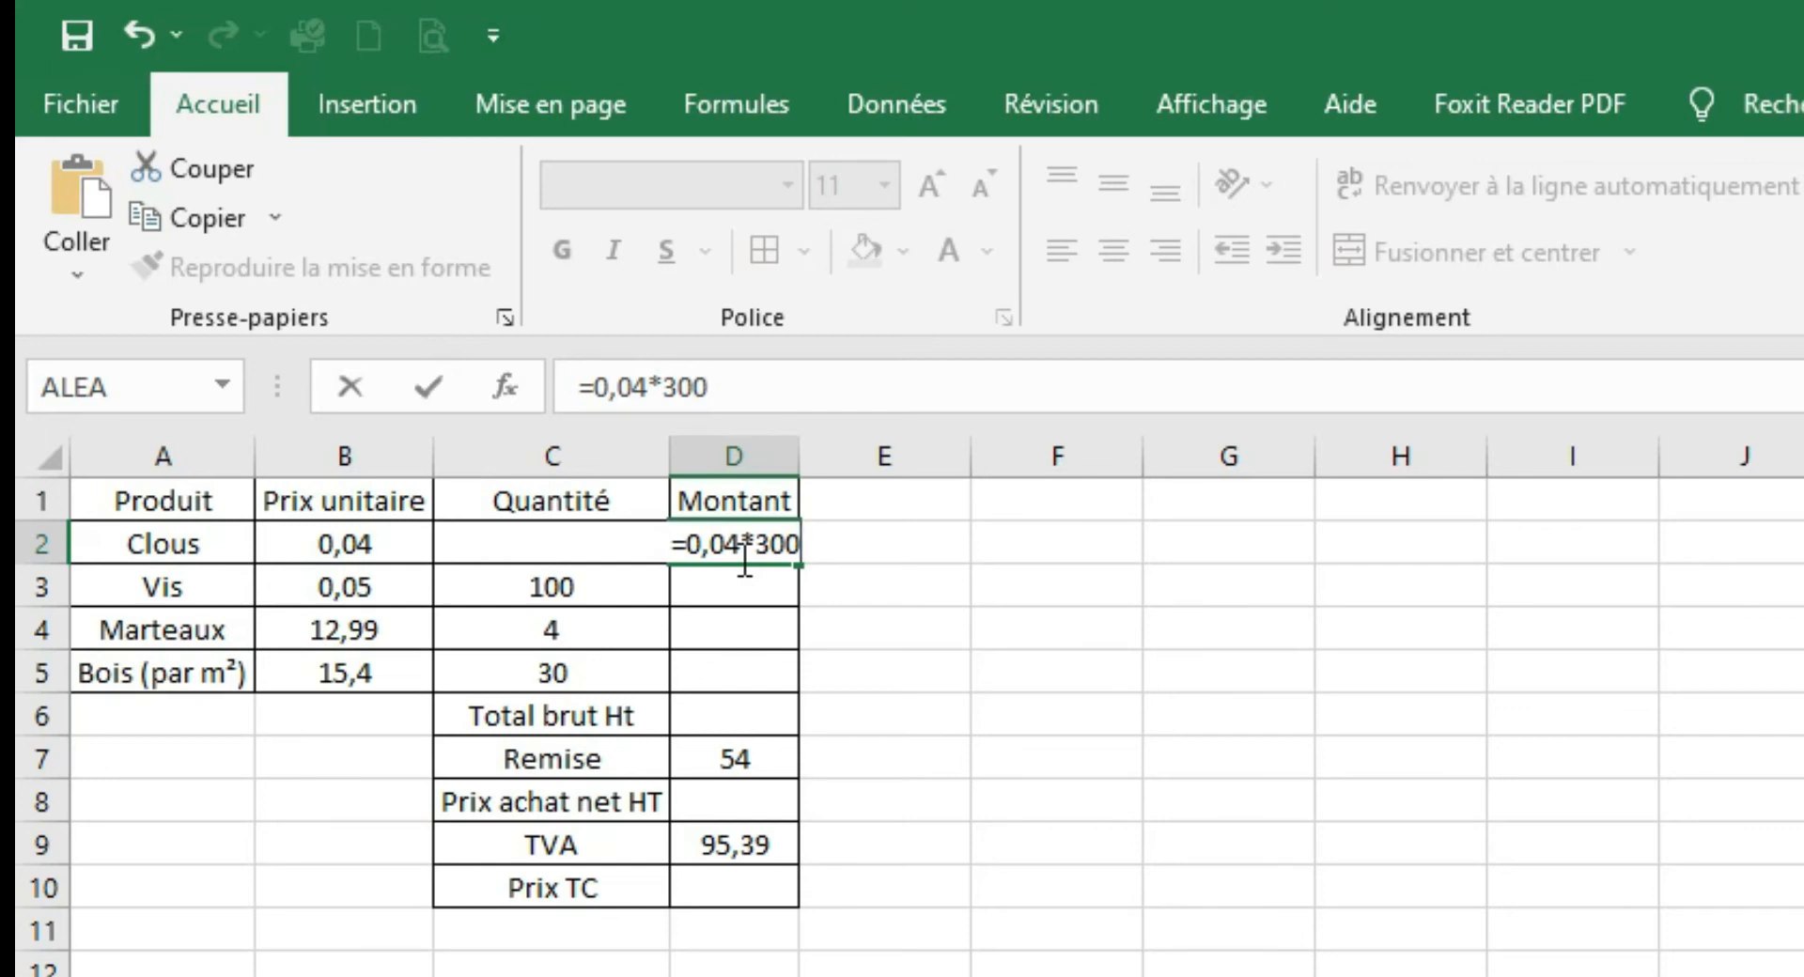
key(Return)
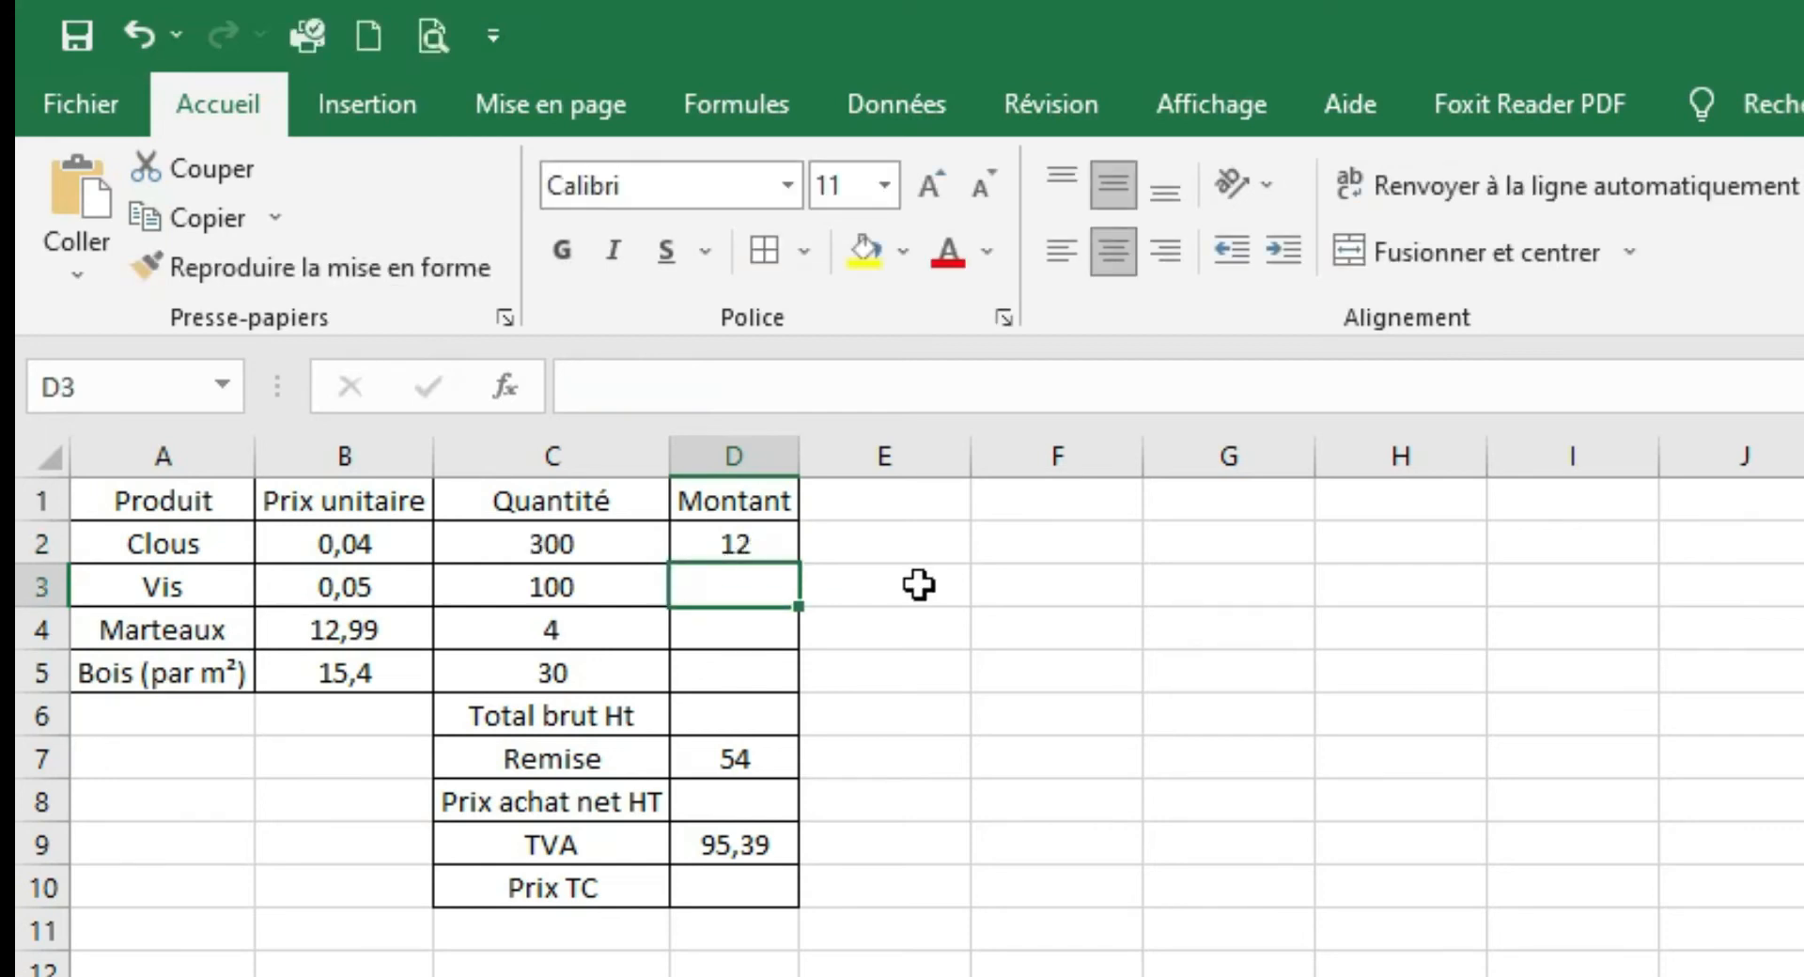
text(=0,05*)
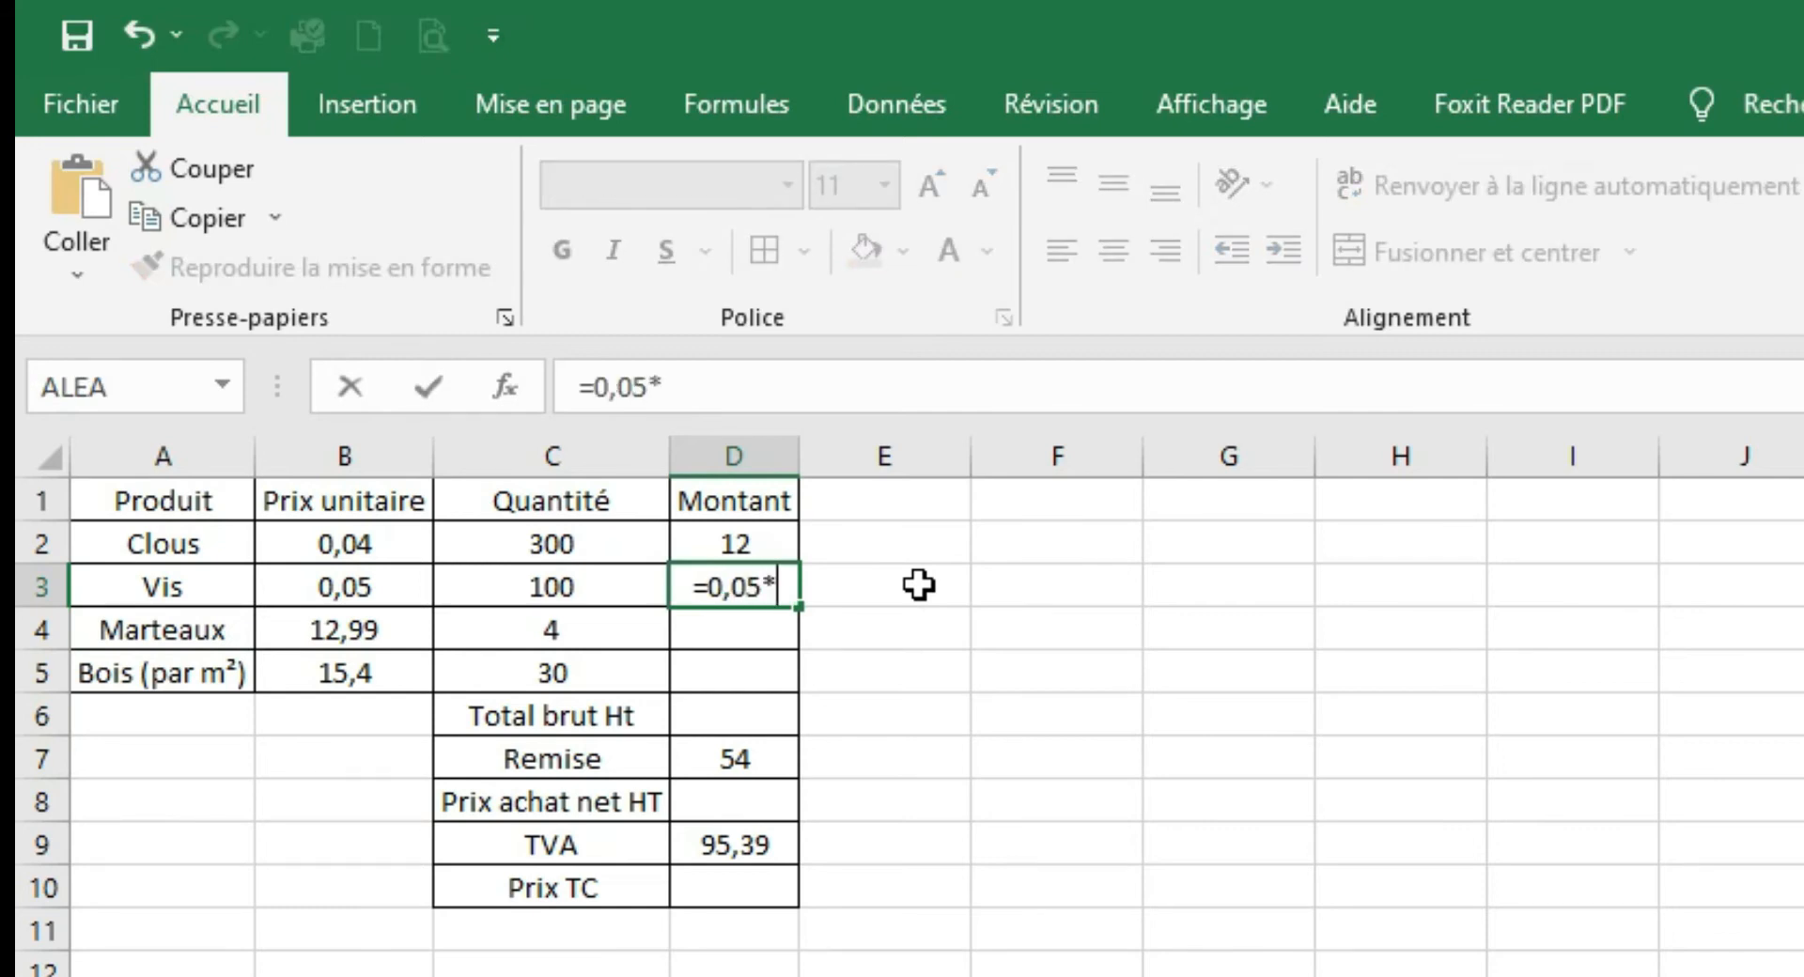
text(100)
key(Return)
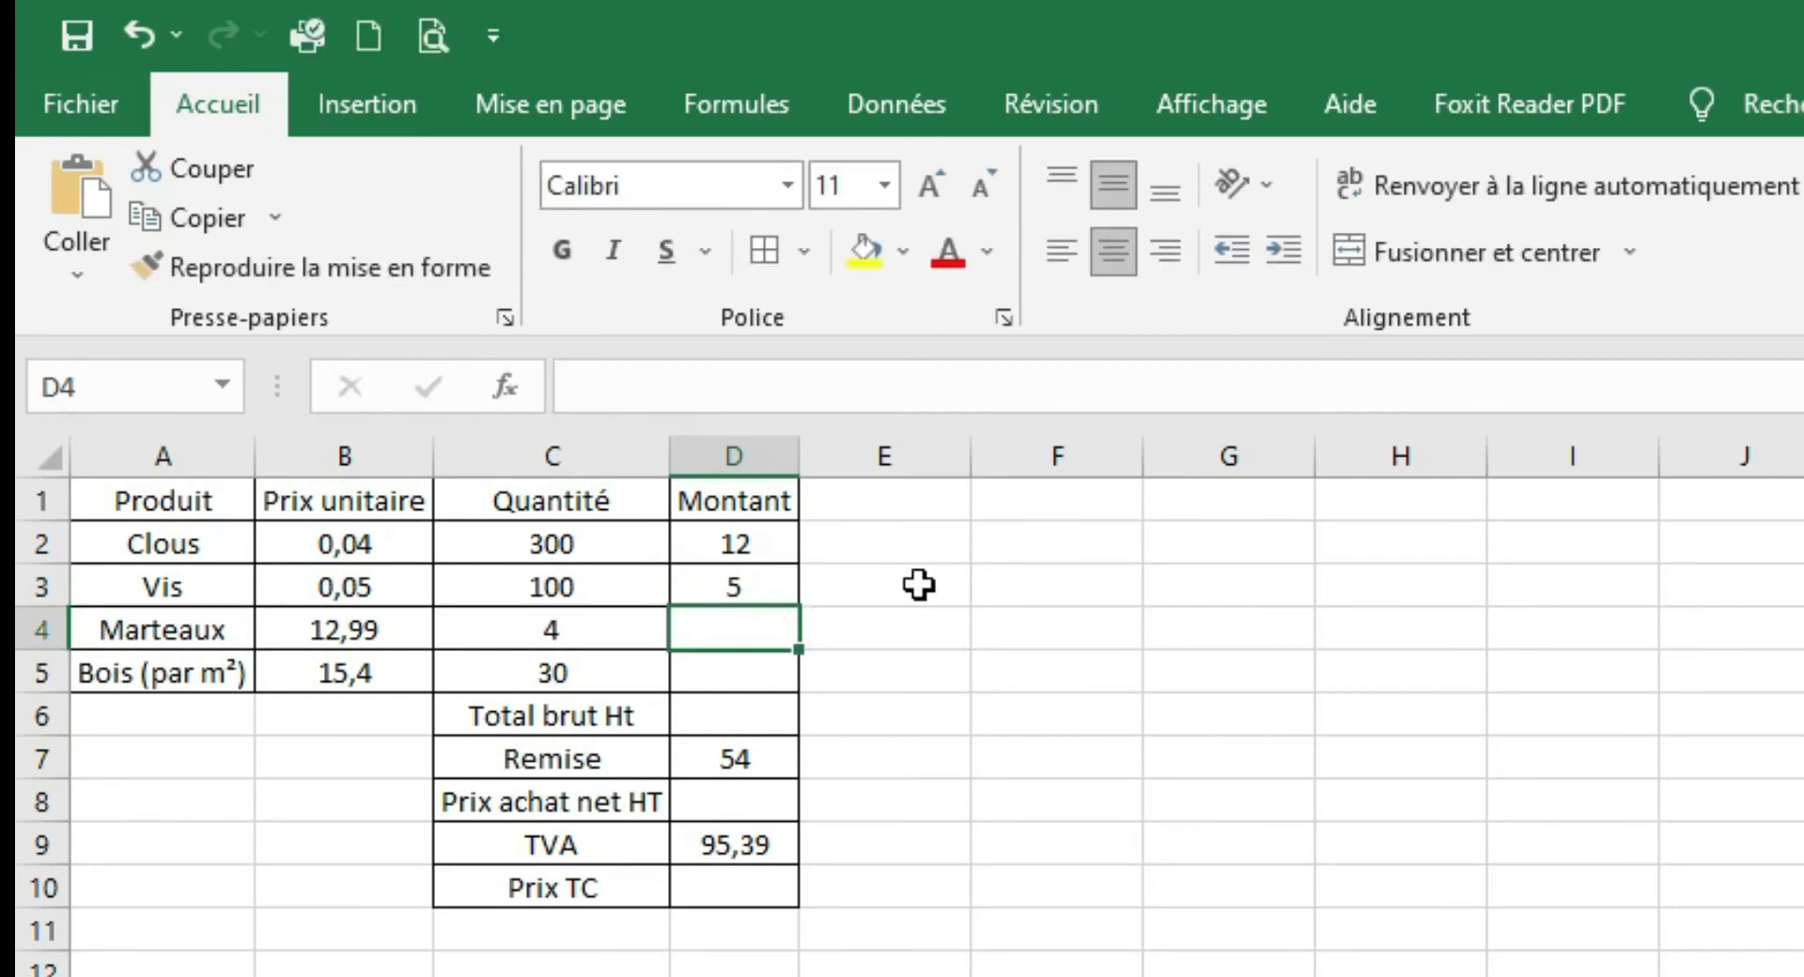
- Calculate the Marteaux amount in D4 with =12,99*4 and the Bois amount in D5 with =15,4*30
text(12,99*4)
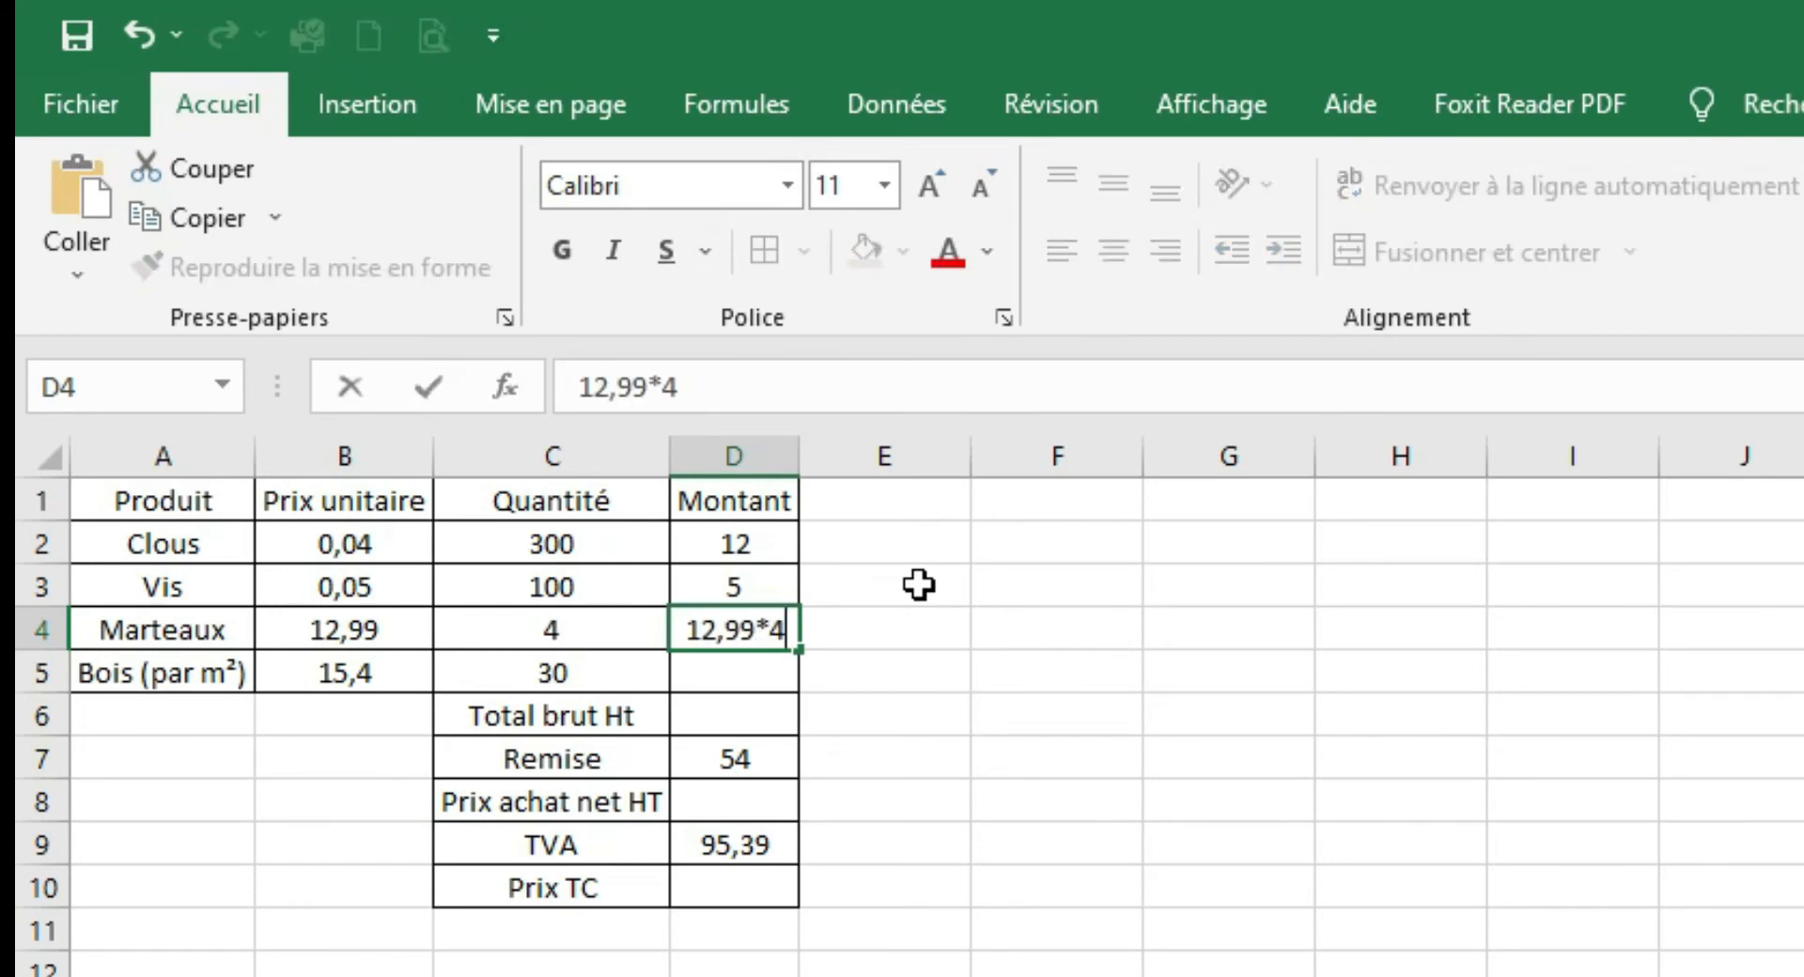
key(Return)
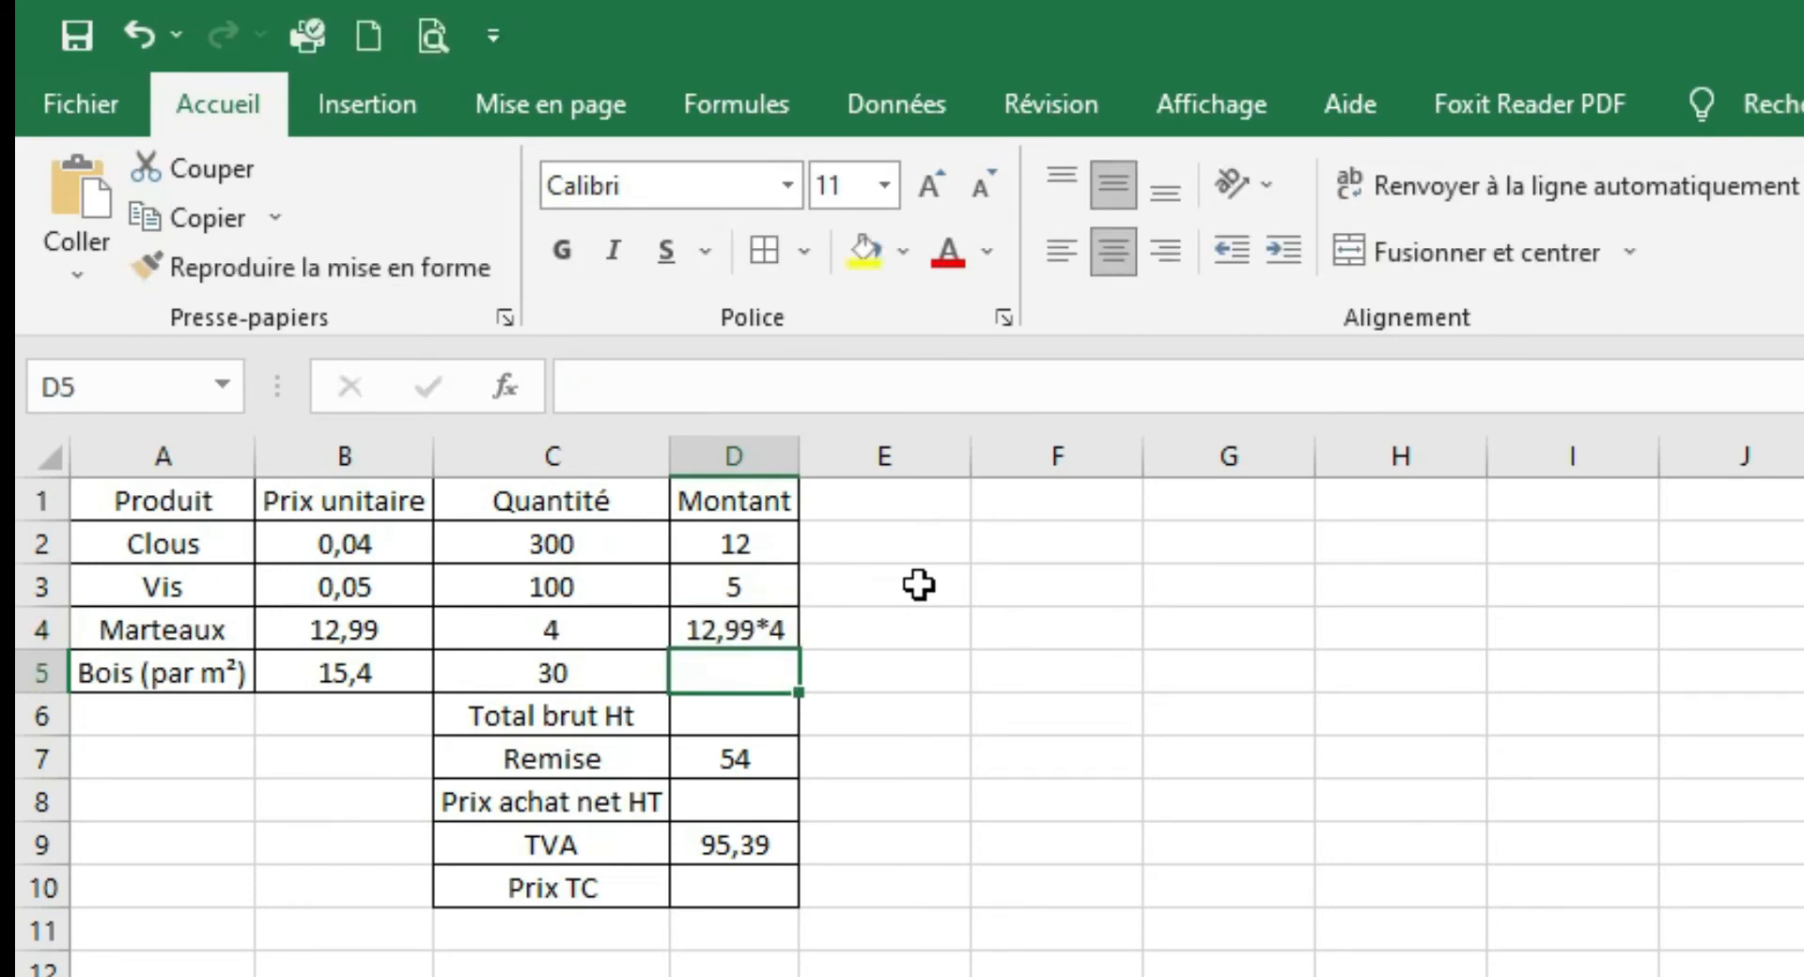
double_click(683, 628)
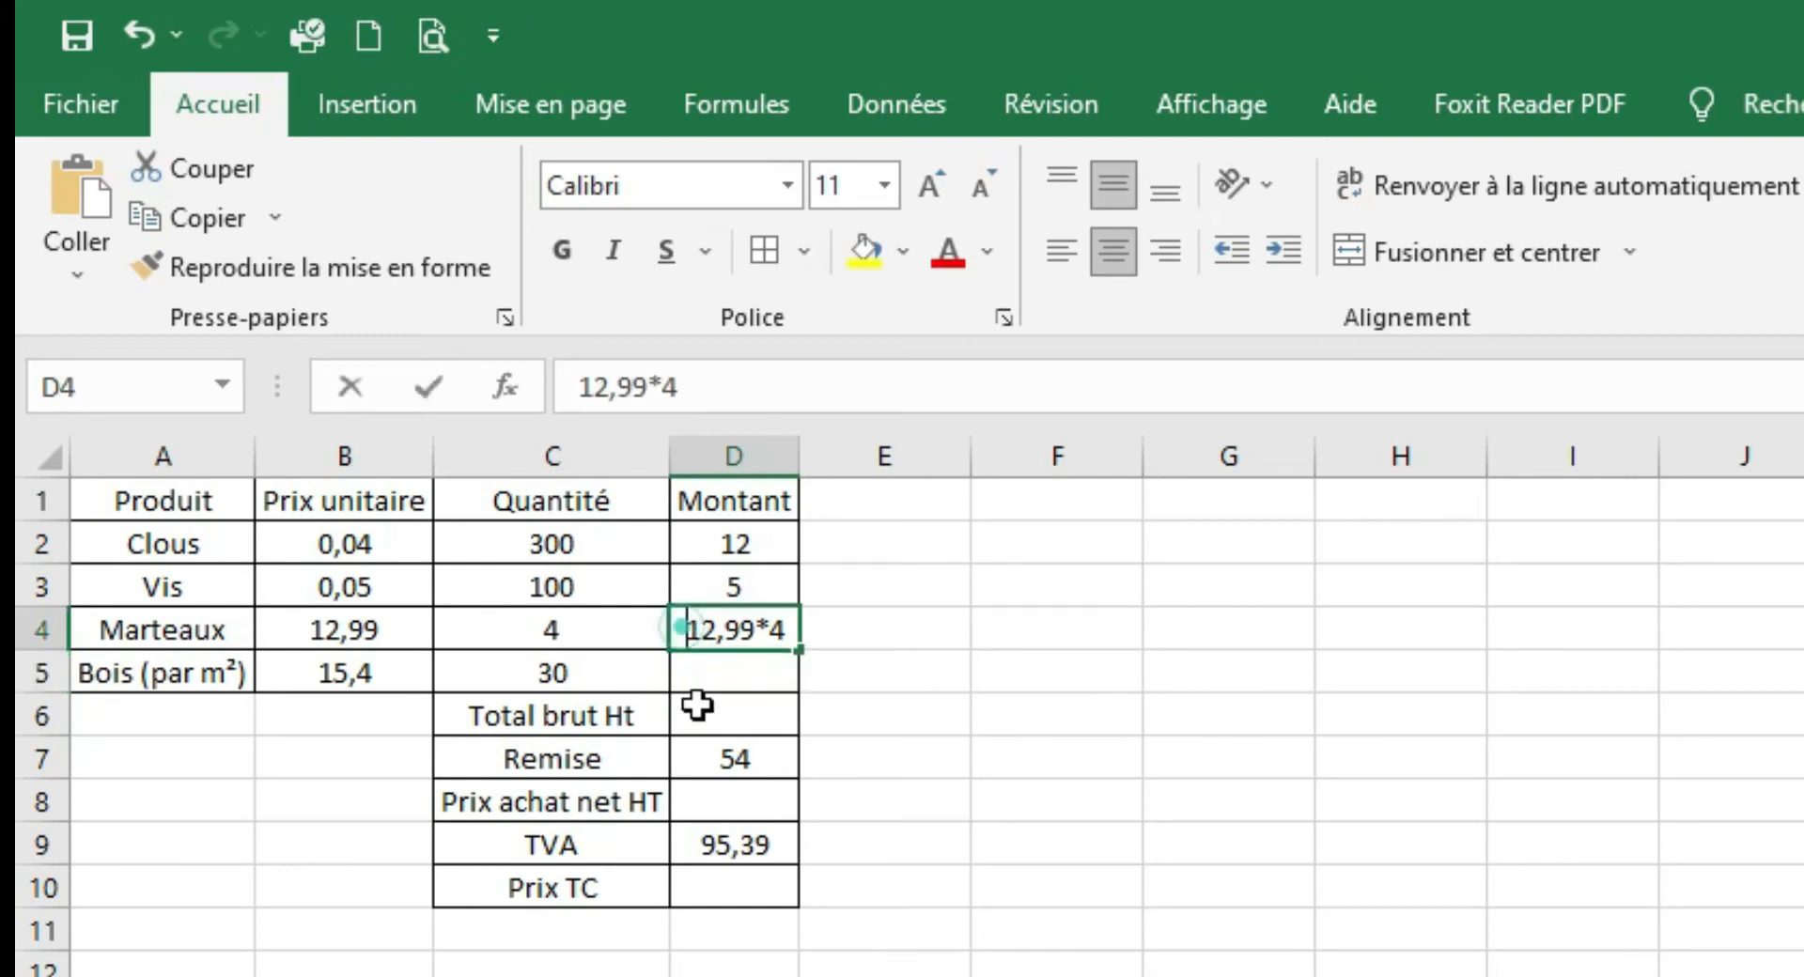
text(=)
key(Return)
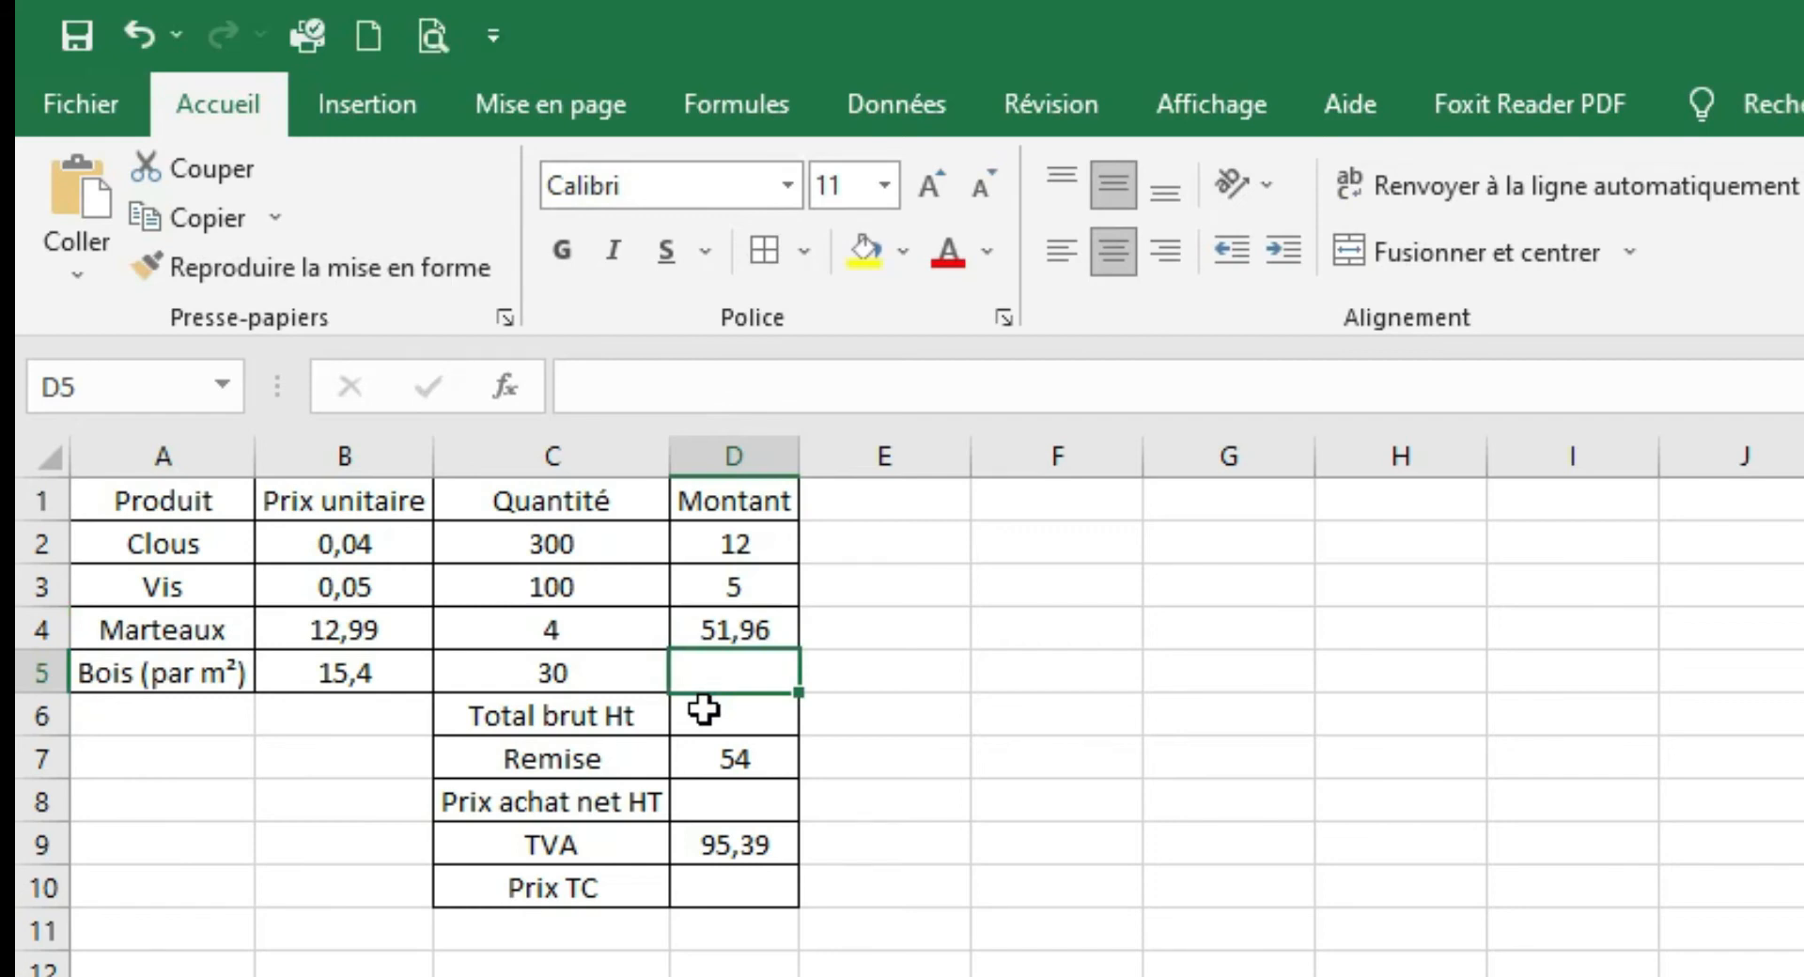
text(=15,4*30)
key(Return)
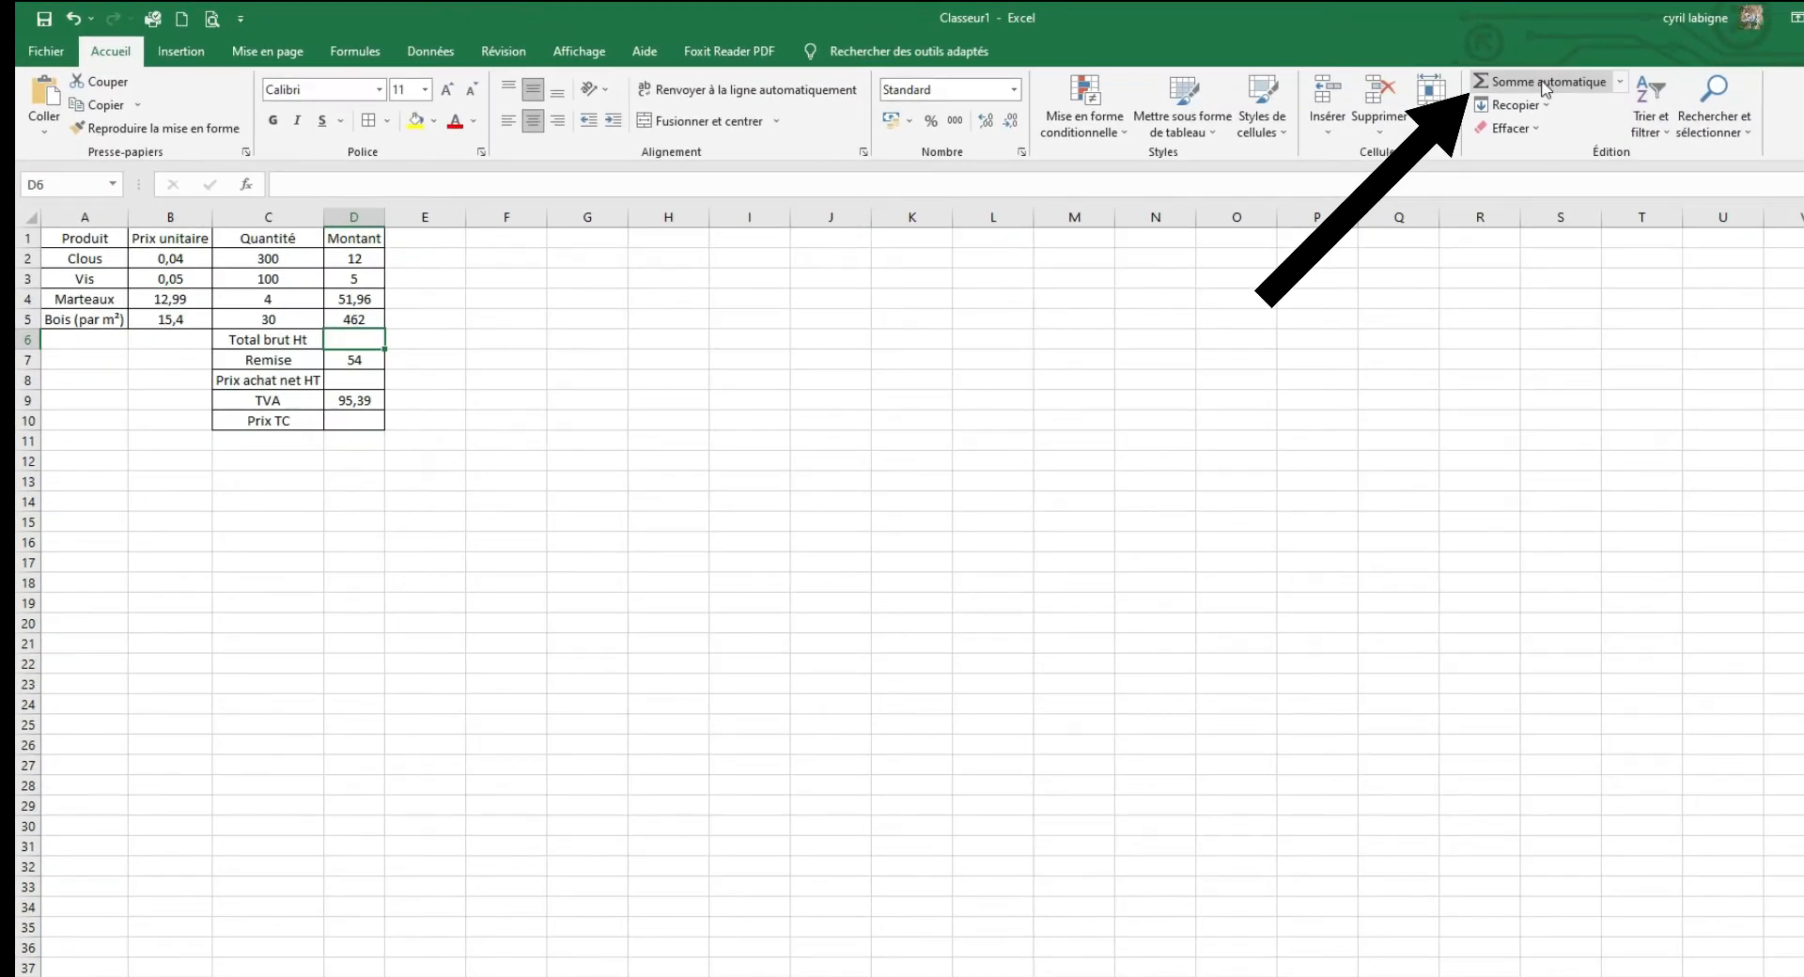
- Calculate the Total brut Ht in D6 with an automatic sum of the amounts D2:D5
click(1542, 83)
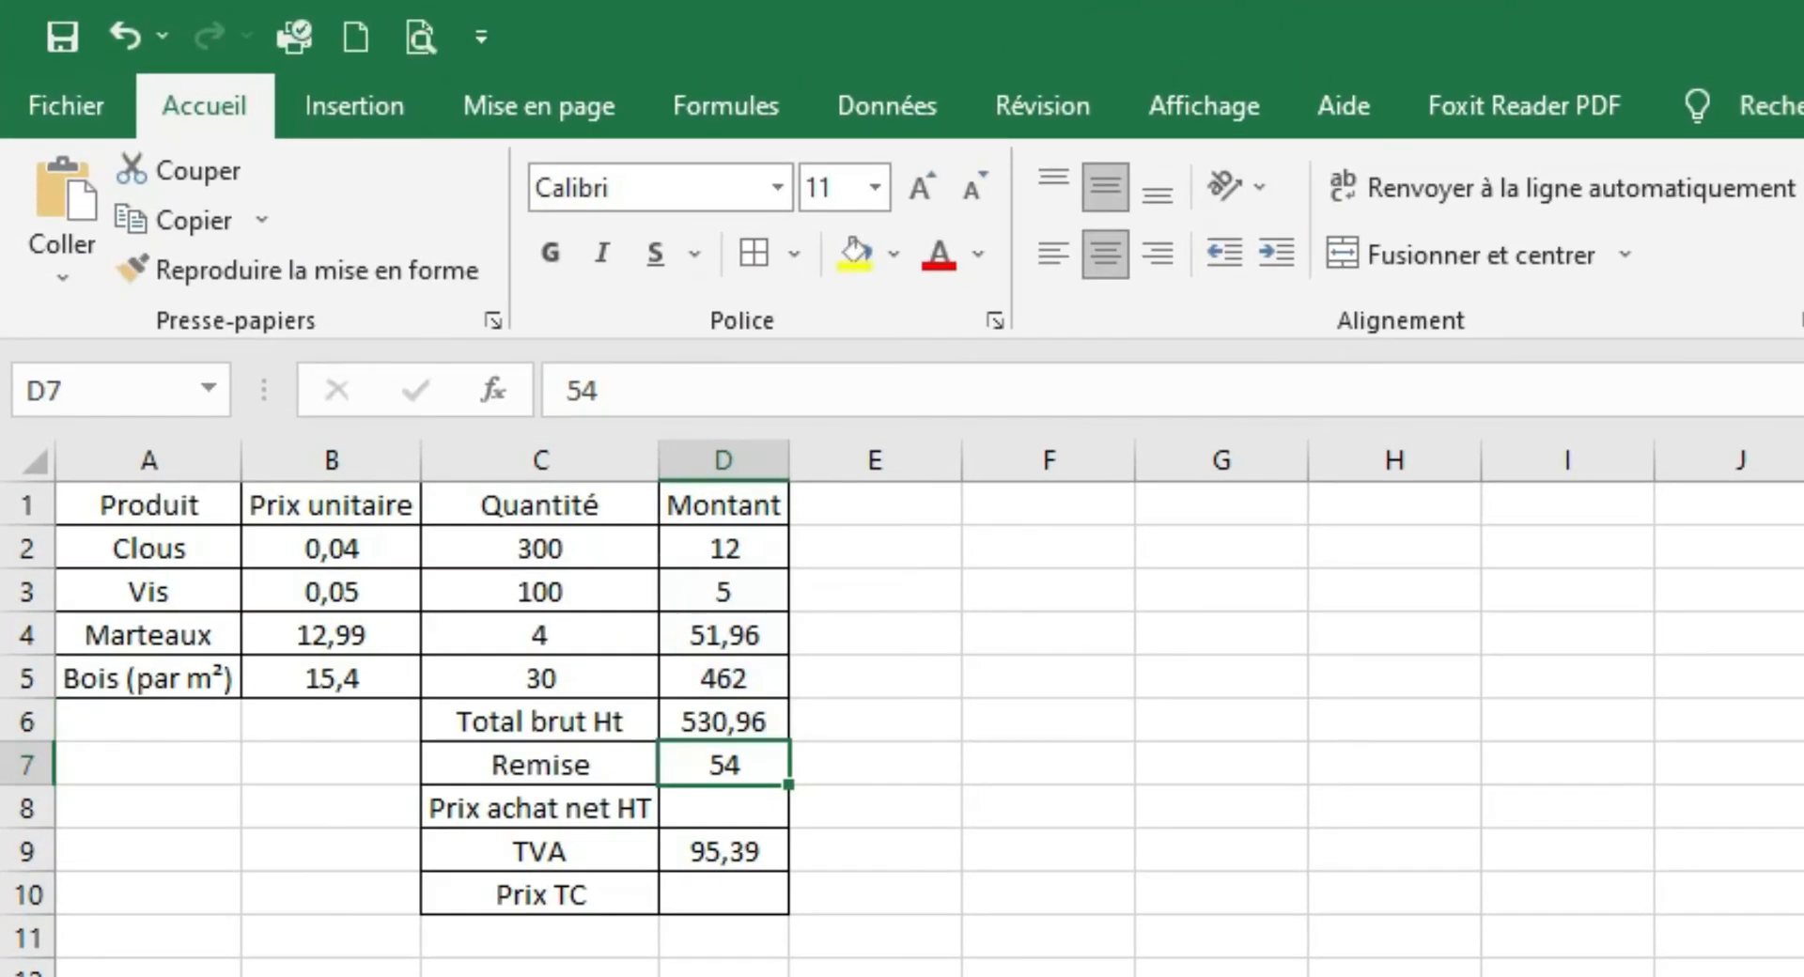
click(724, 722)
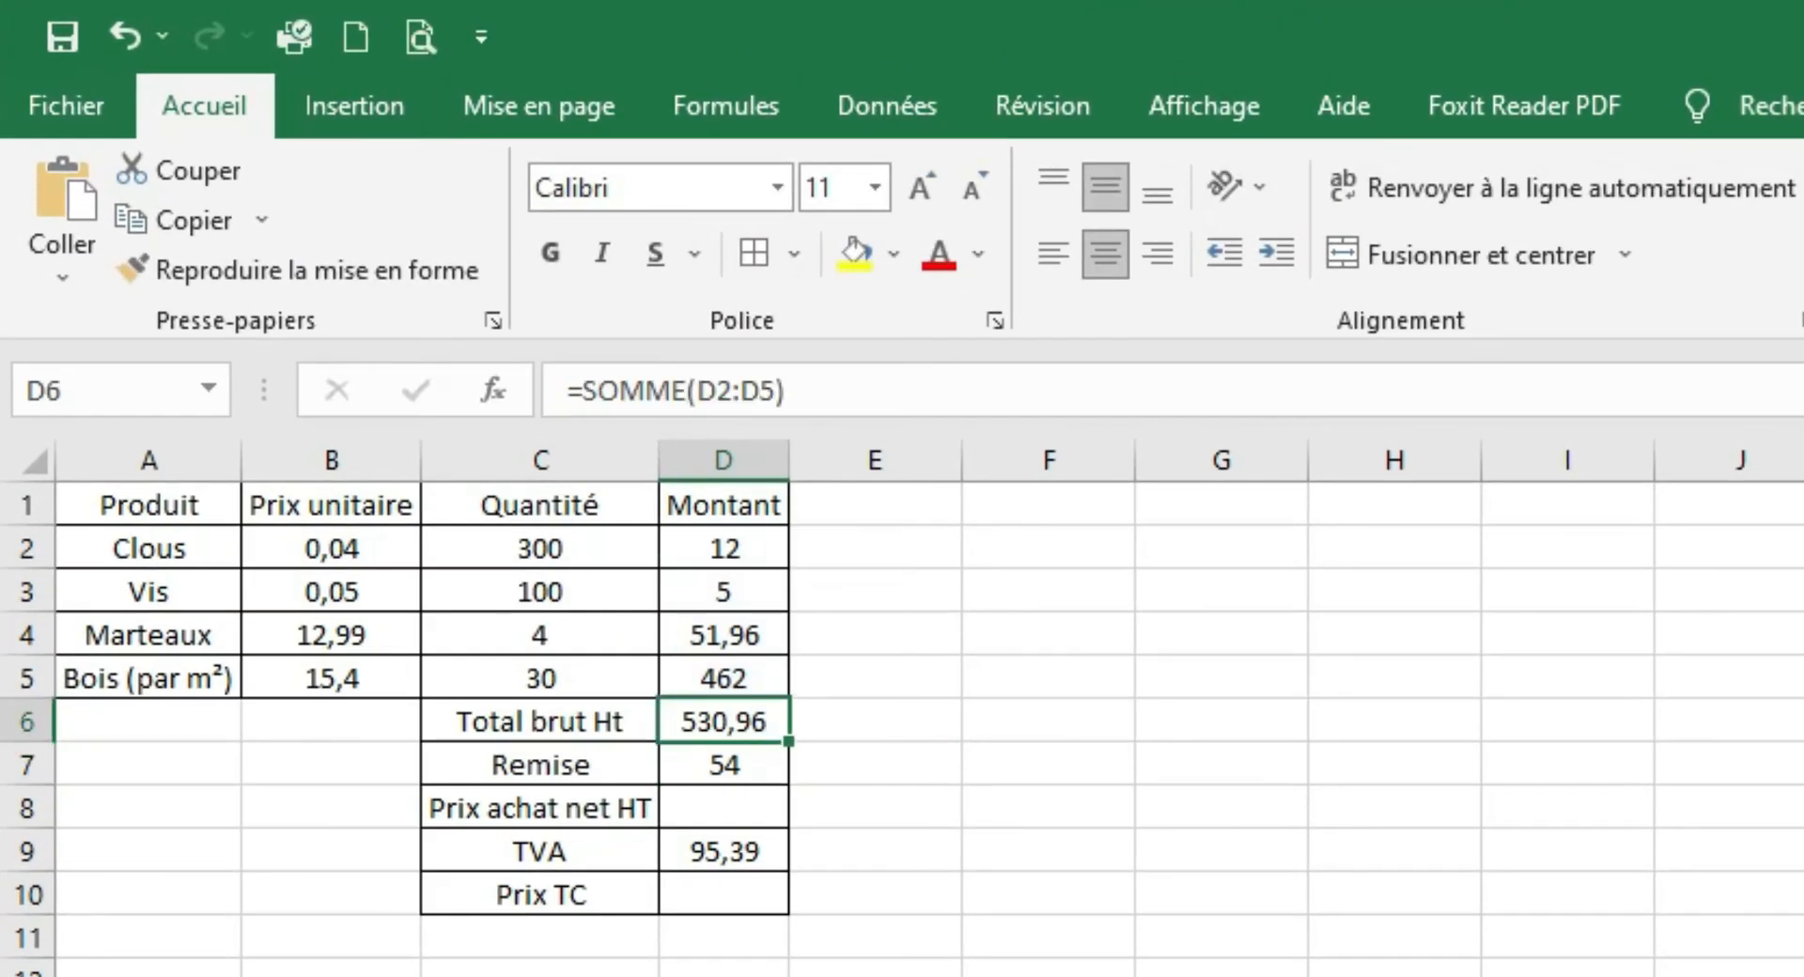
click(724, 765)
click(724, 808)
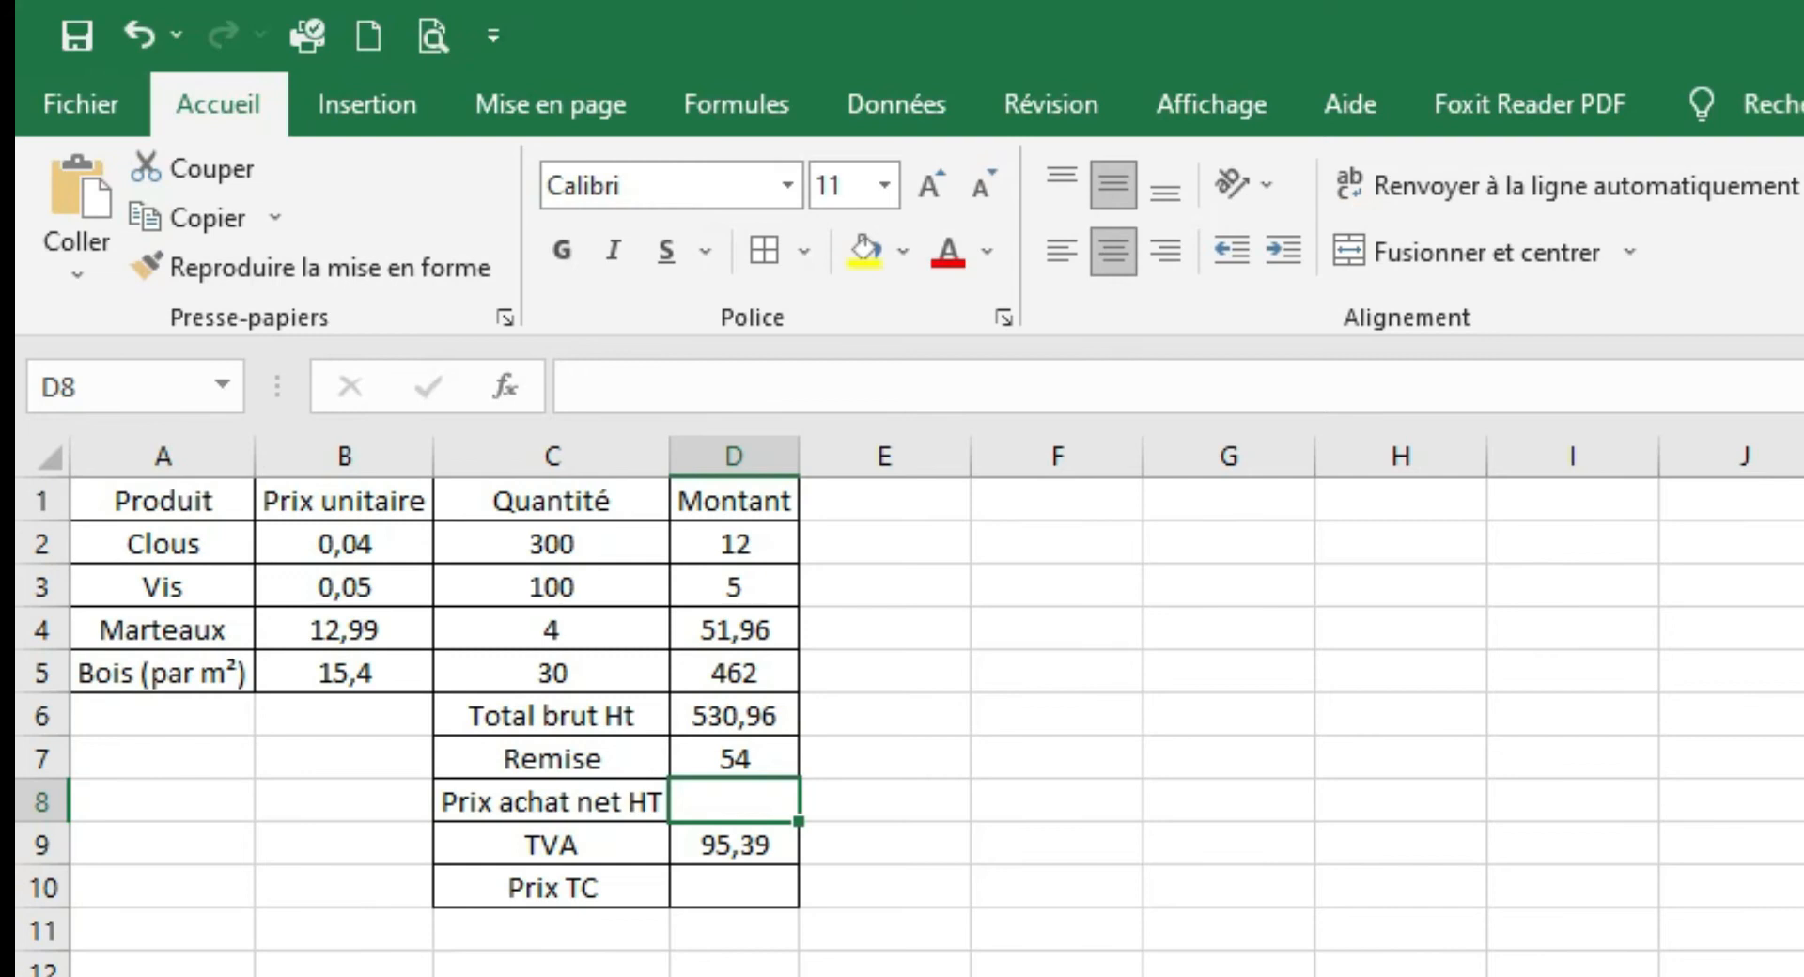
- Change the Vis quantity in C3 to 200
key(Up)
key(Up)
key(Up)
key(Up)
key(Up)
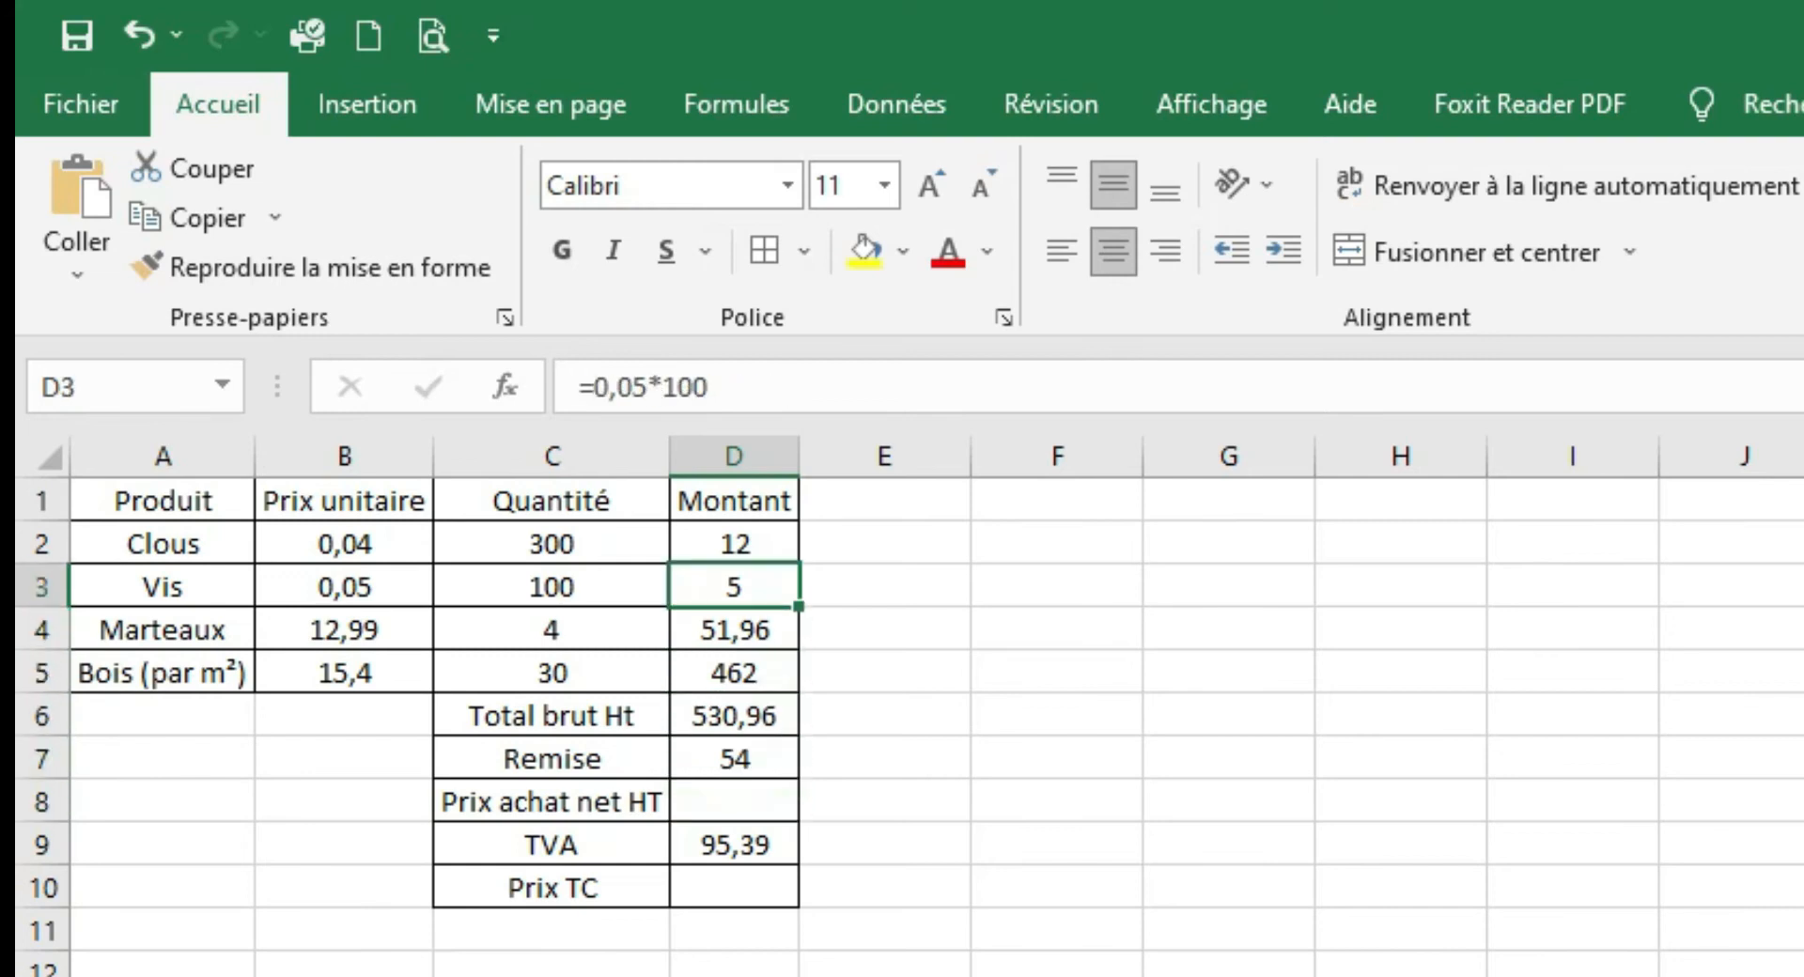
key(Left)
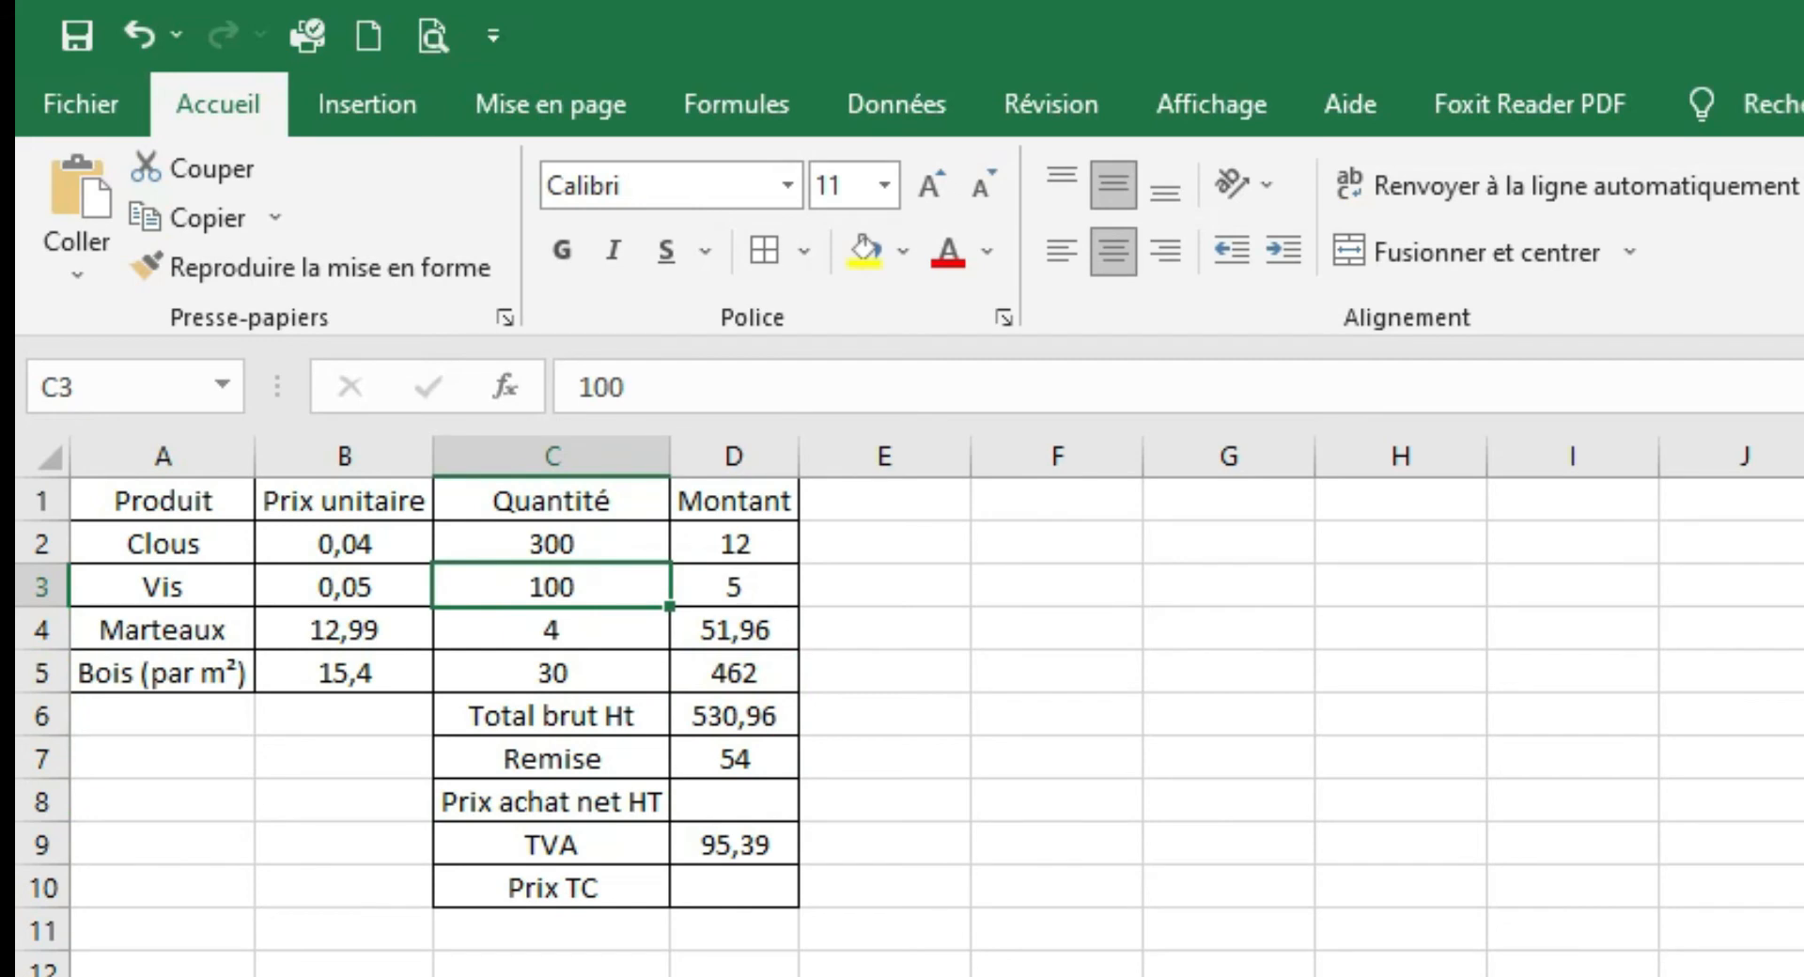
key(Right)
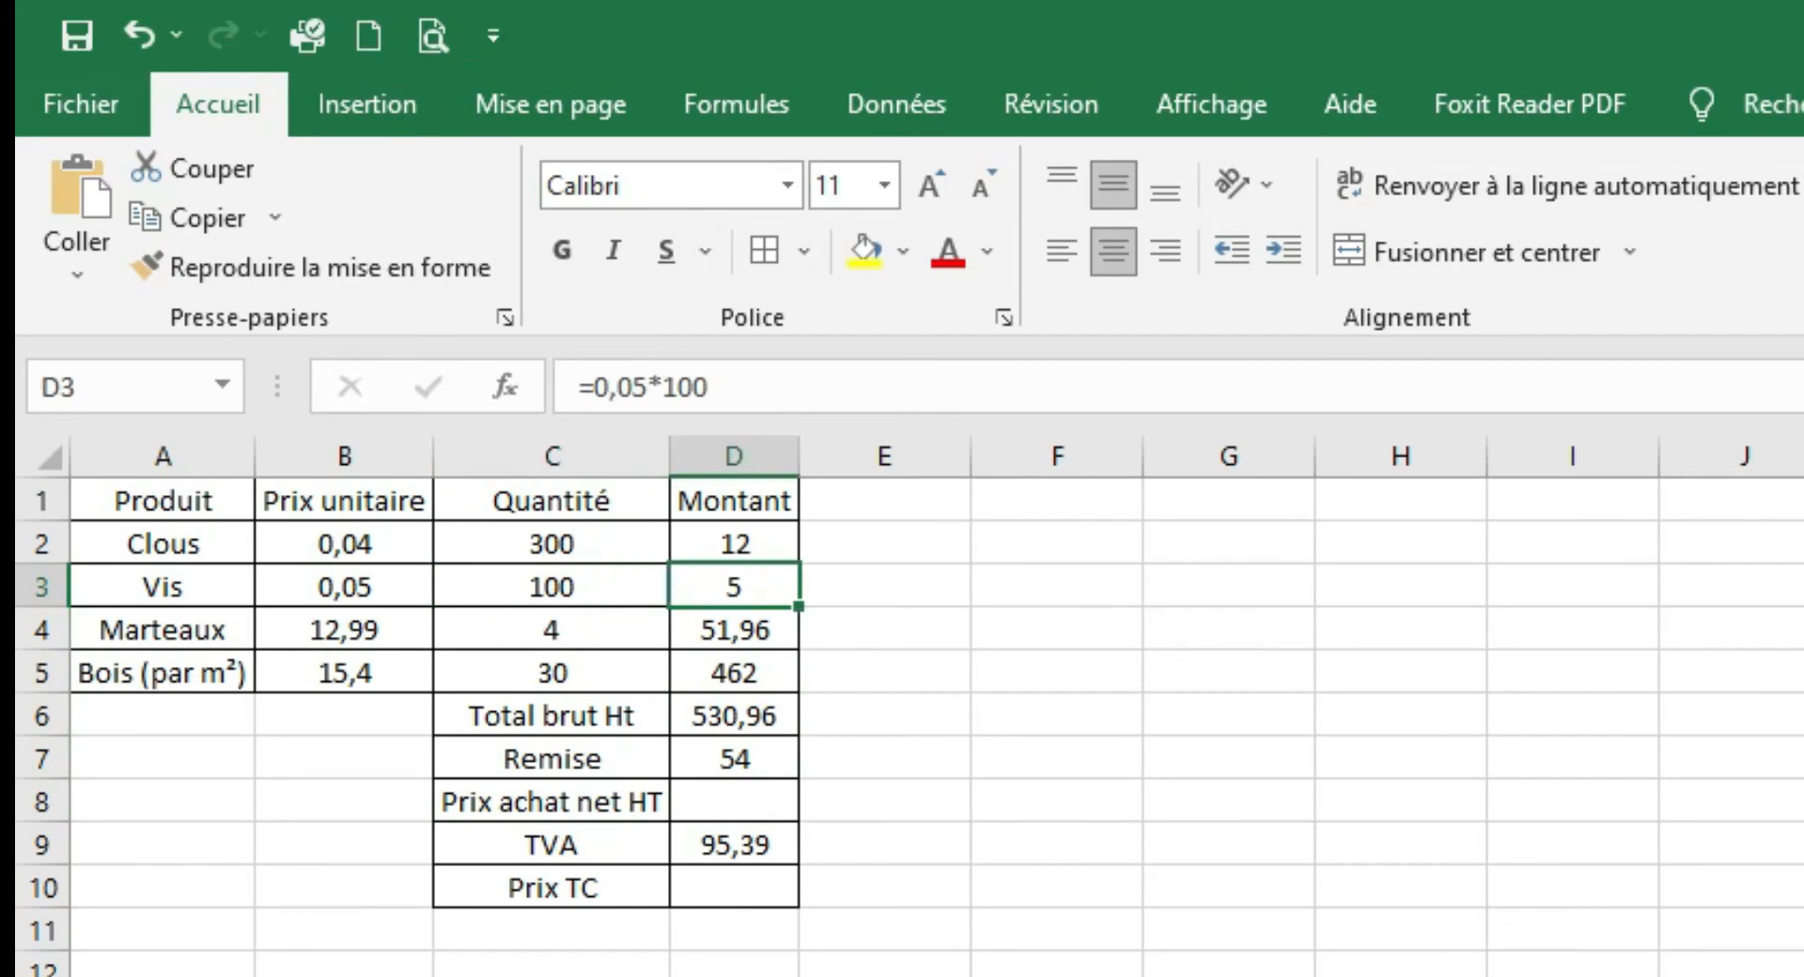
key(Left)
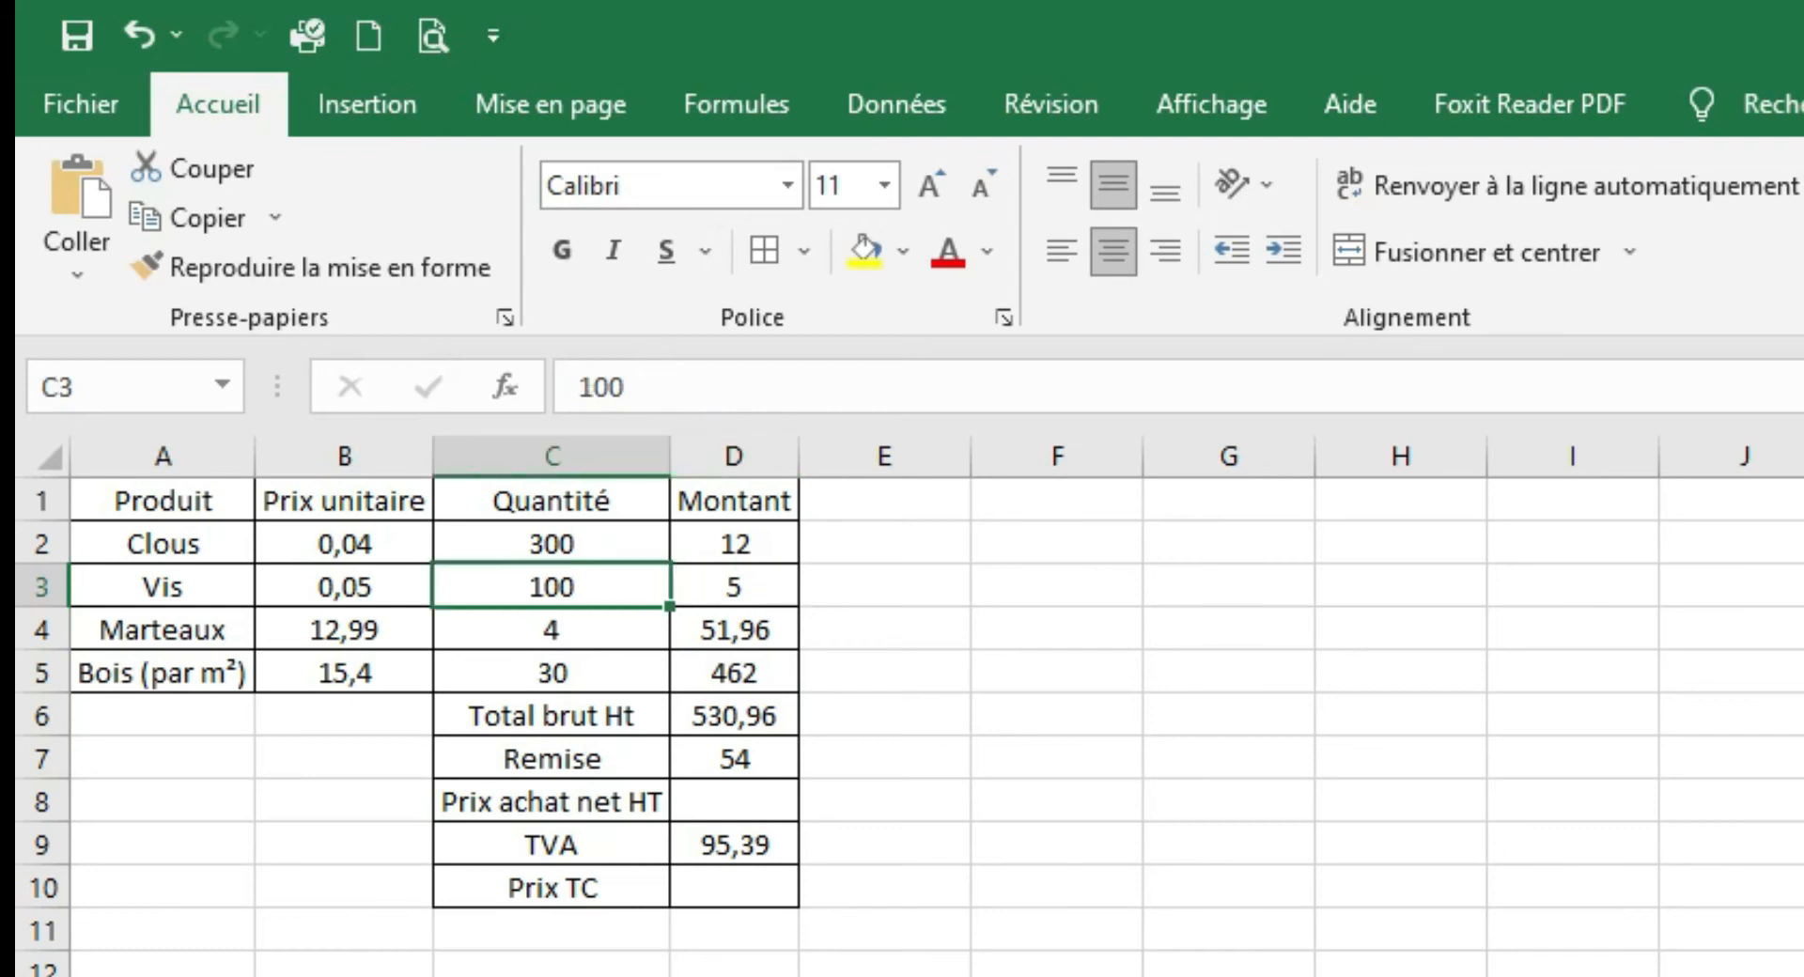
text(200)
key(Right)
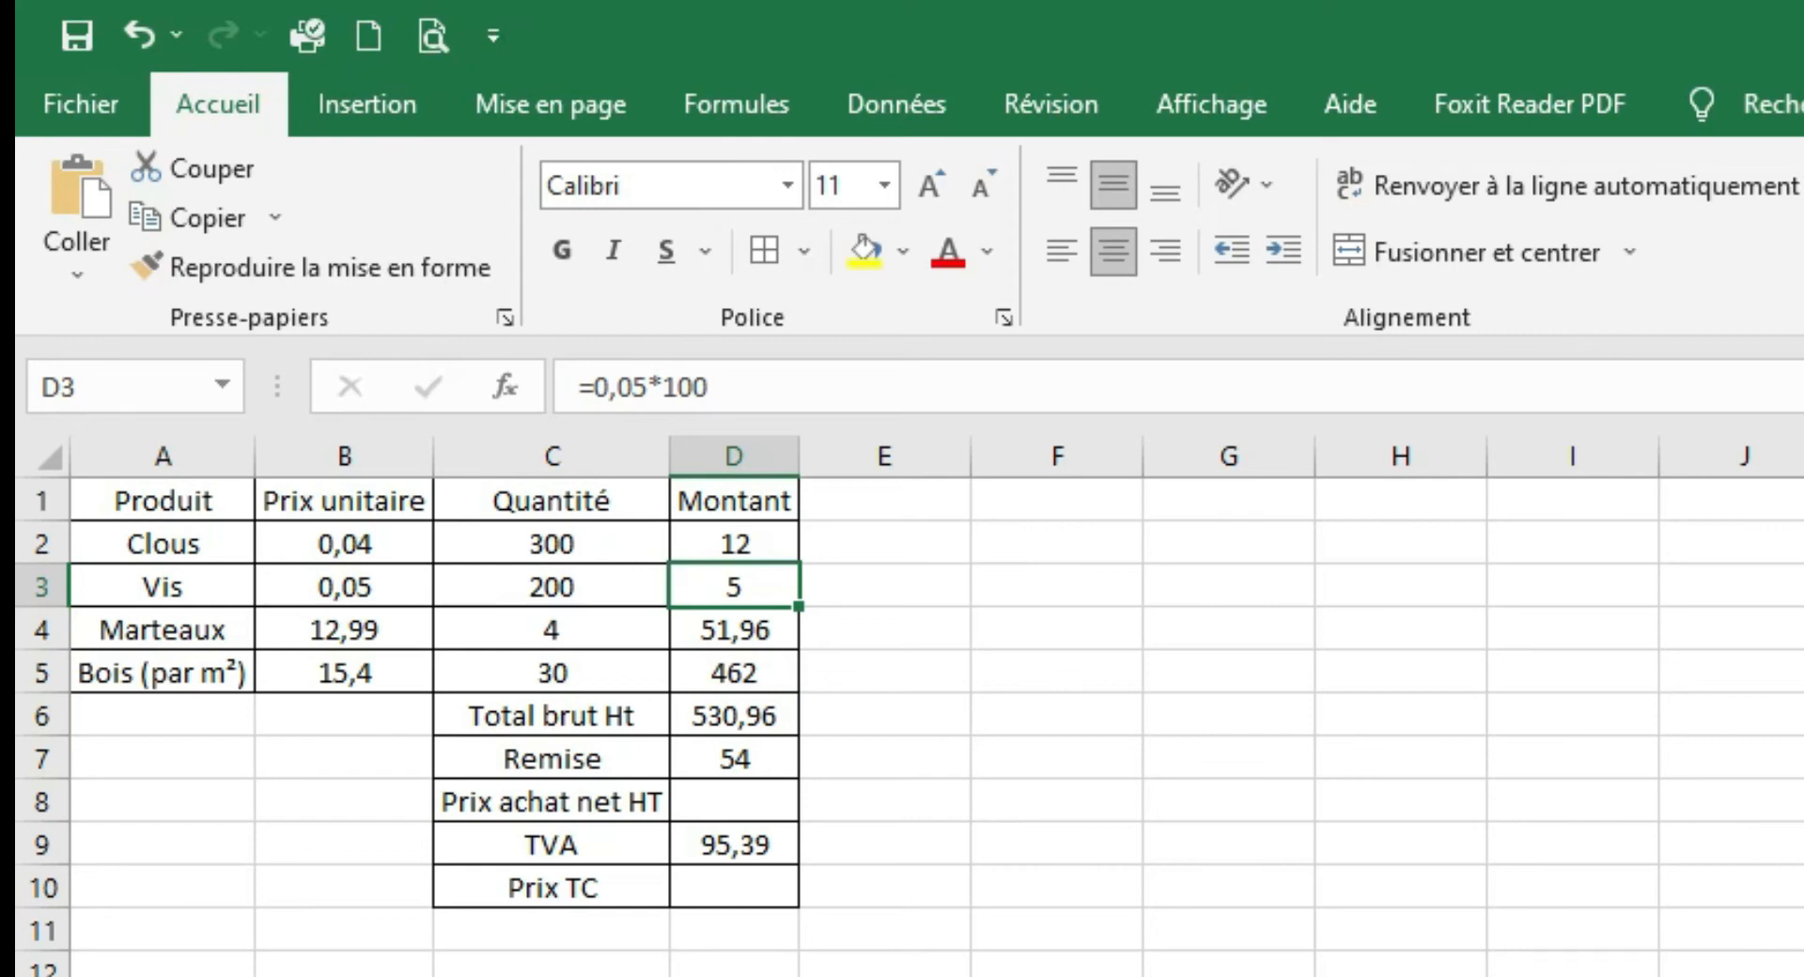
- Replace the Vis amount formula in D3 with =0,05*200 and check the sum formula in D6
text(=0,05*200)
key(Return)
key(Up)
key(Down)
key(Down)
key(Down)
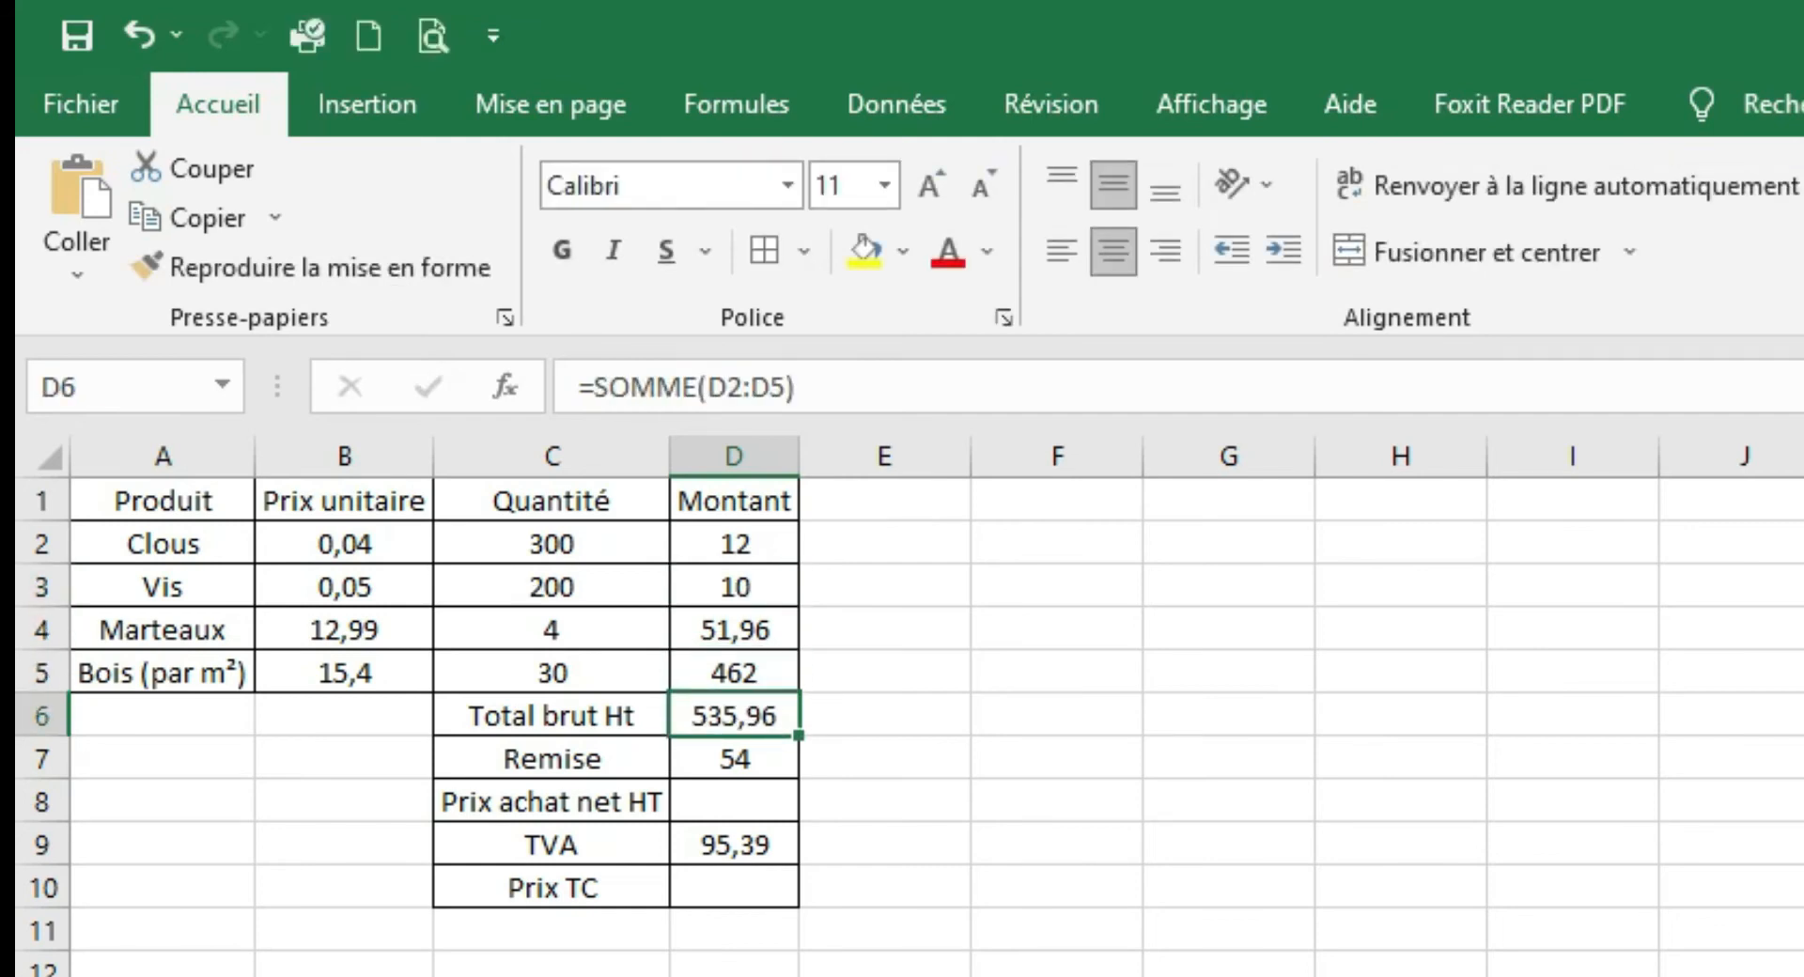
key(Up)
key(Up)
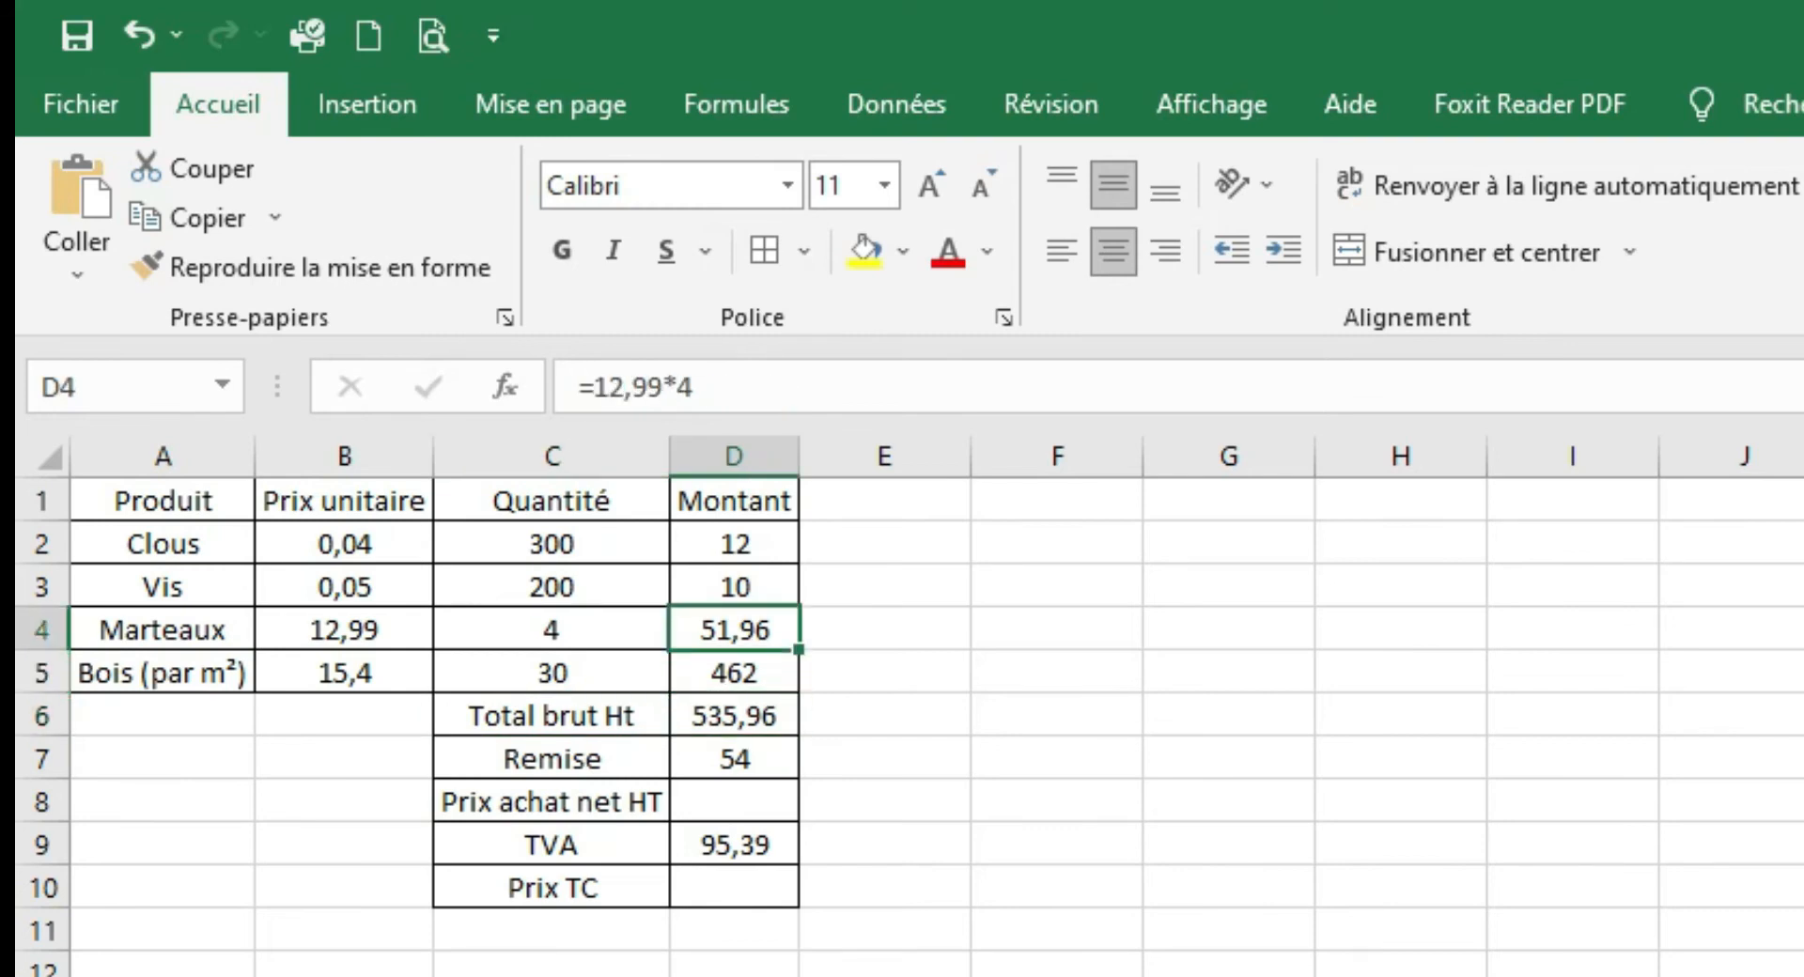
key(Down)
key(Down)
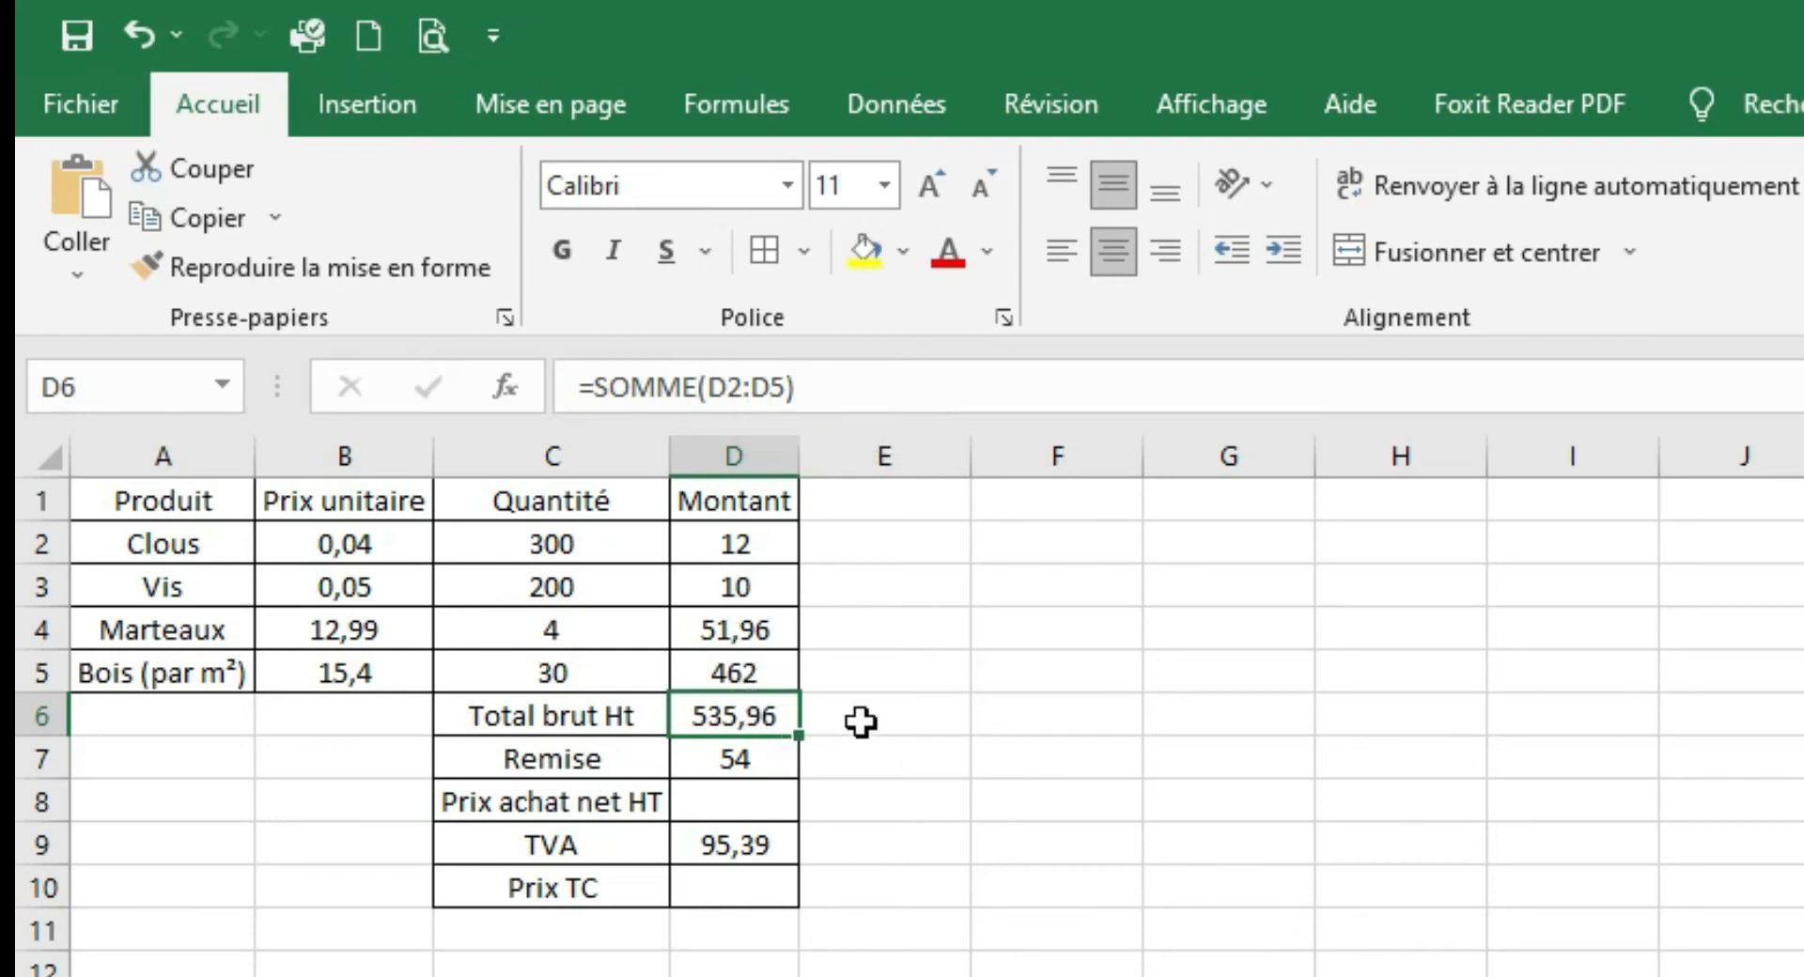
- Rewrite the Vis amount formula in D3 with cell references as =B3*C3
click(735, 498)
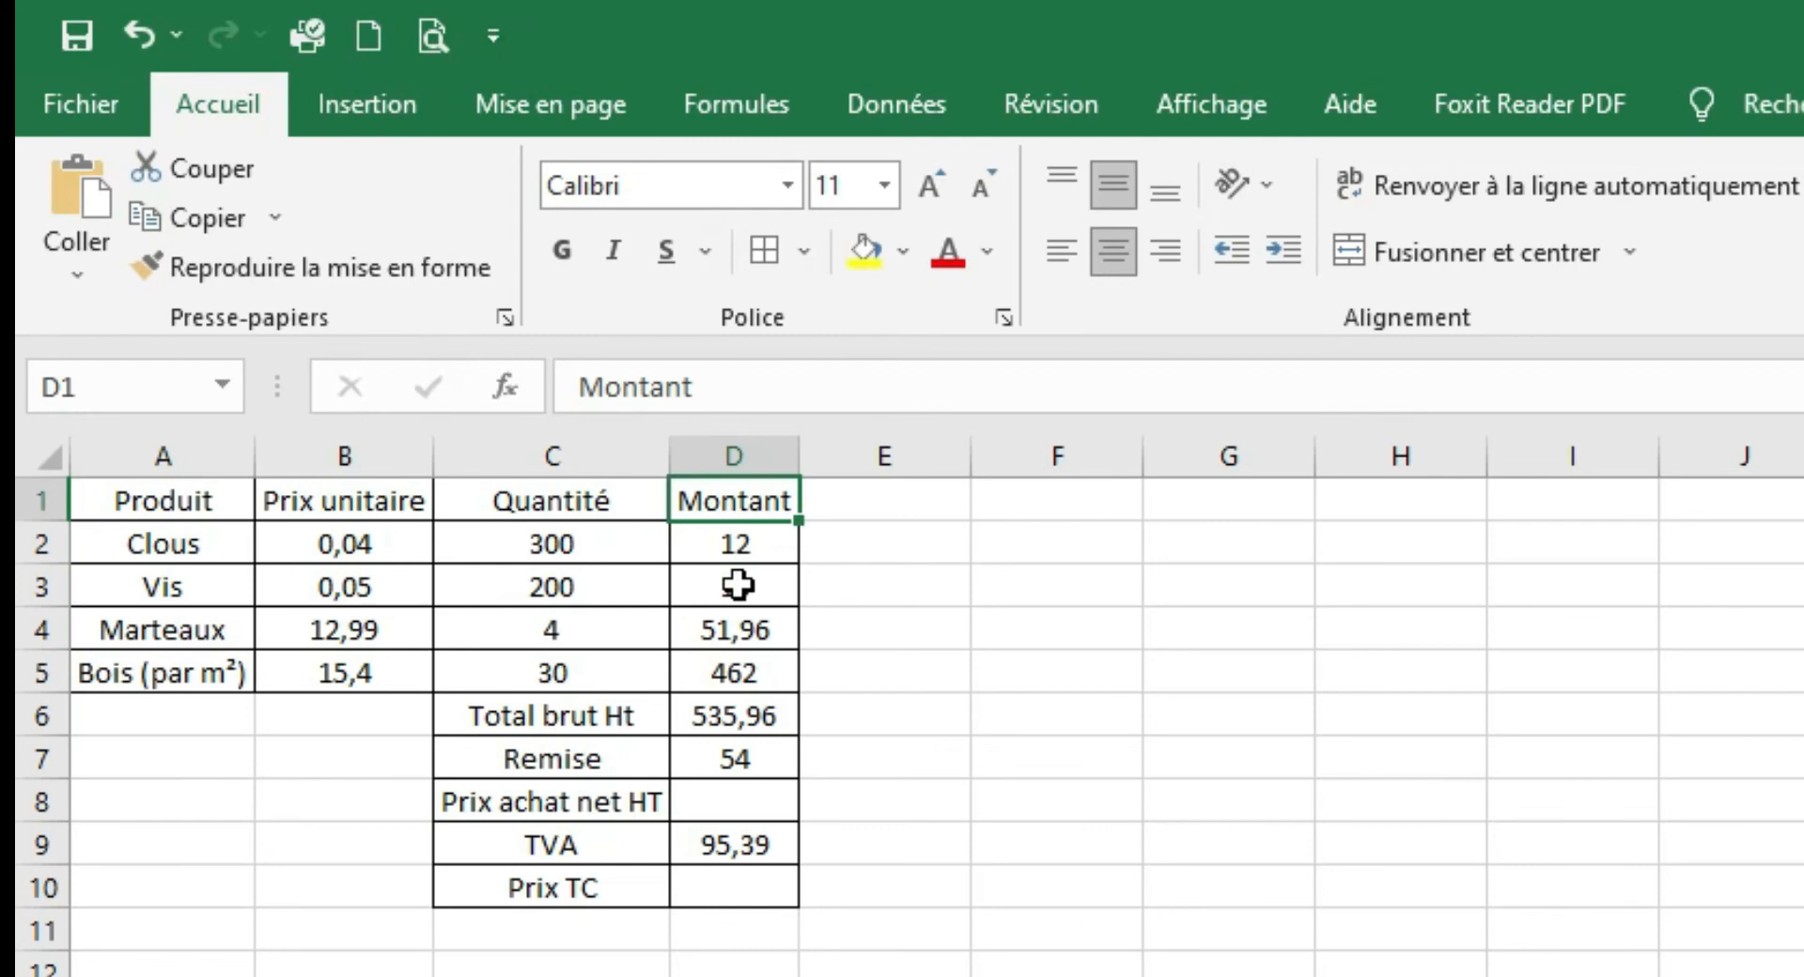
click(355, 590)
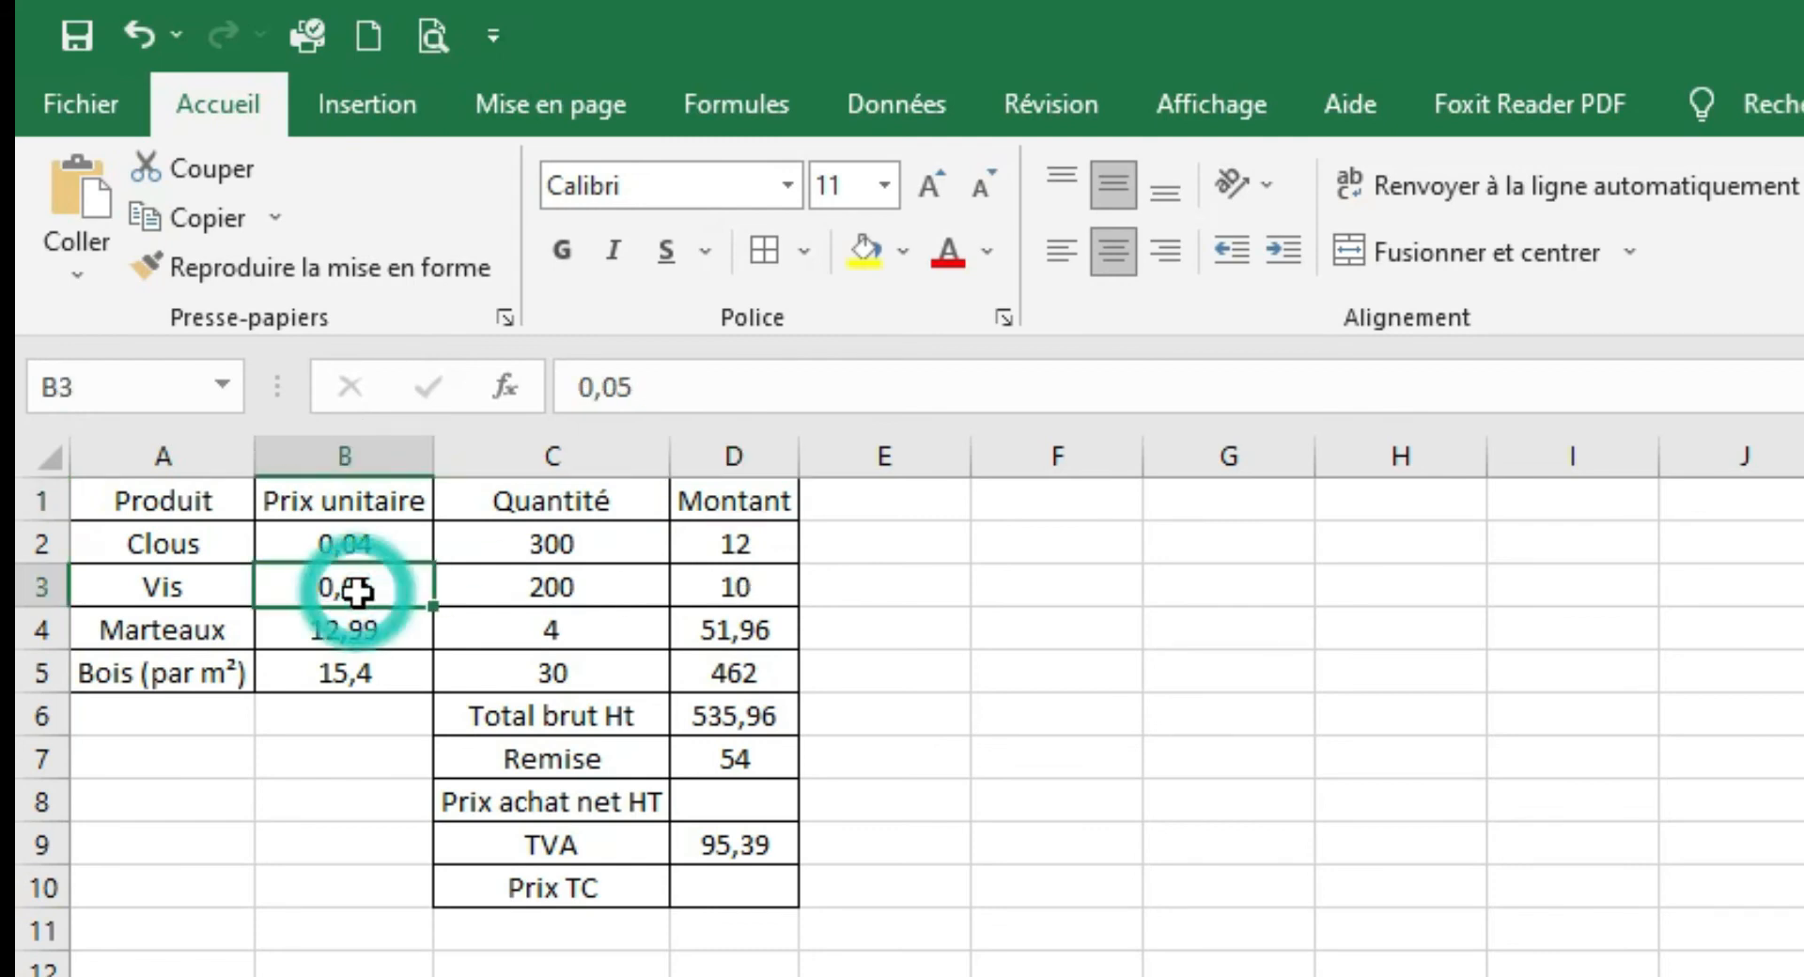
click(589, 587)
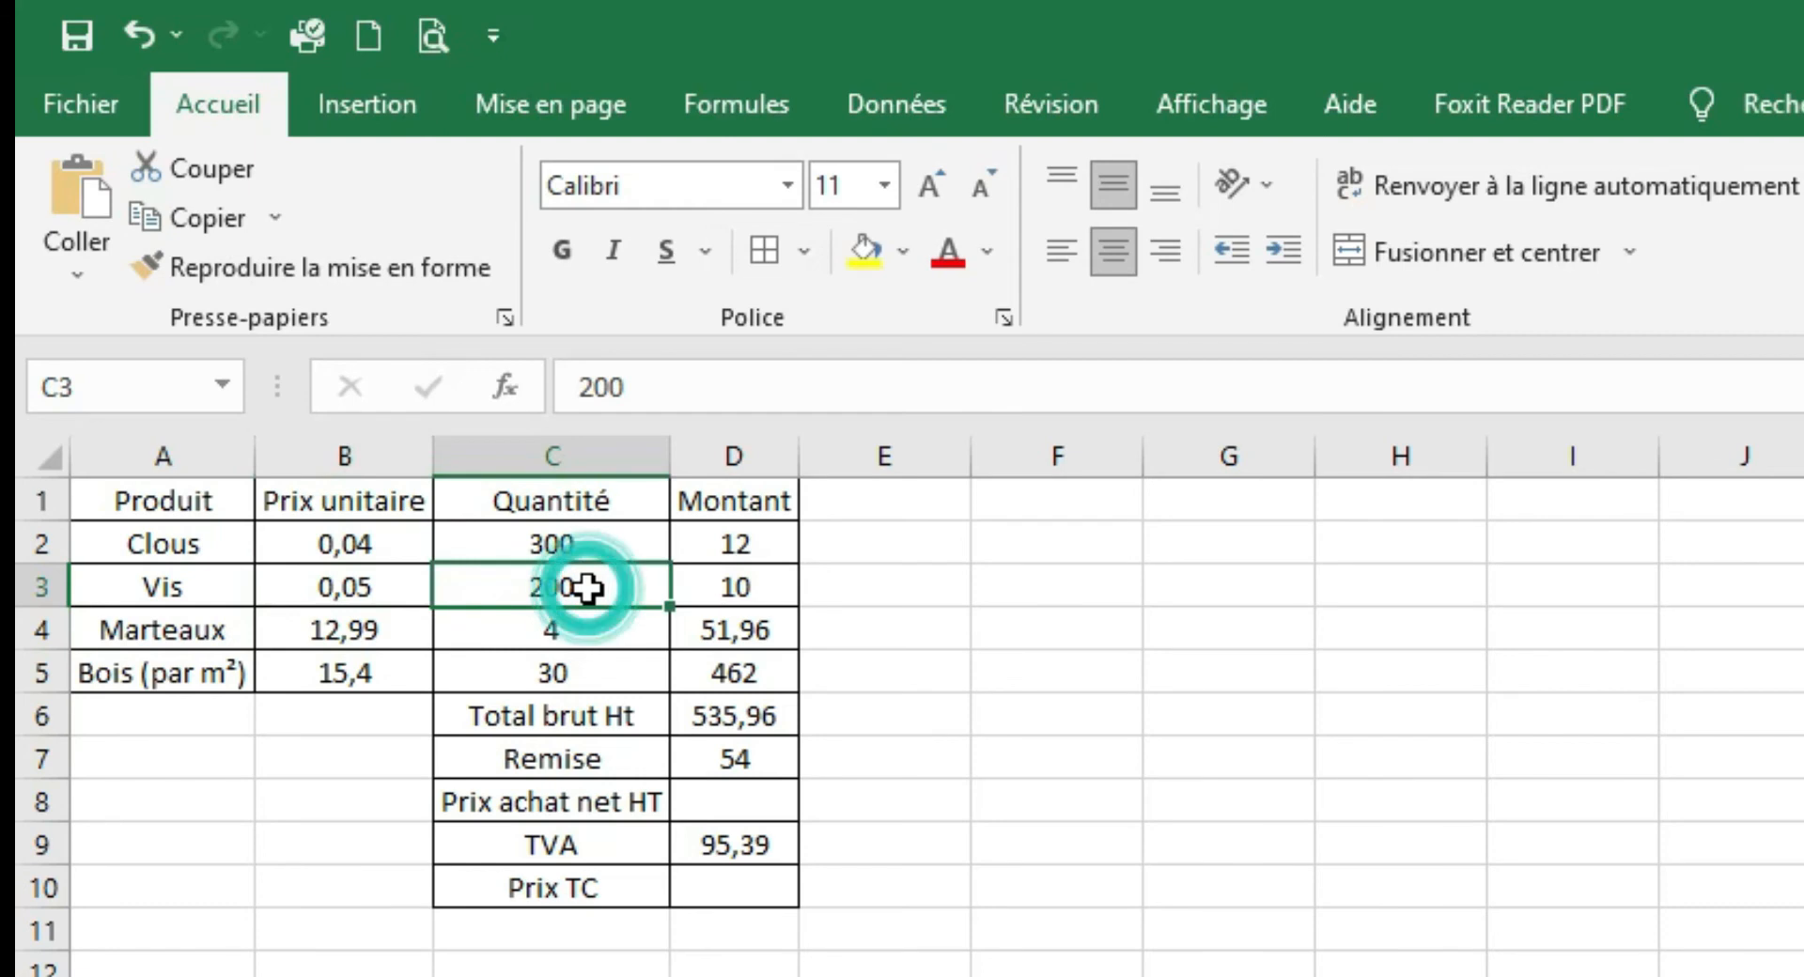
double_click(754, 587)
drag(685, 588, 742, 598)
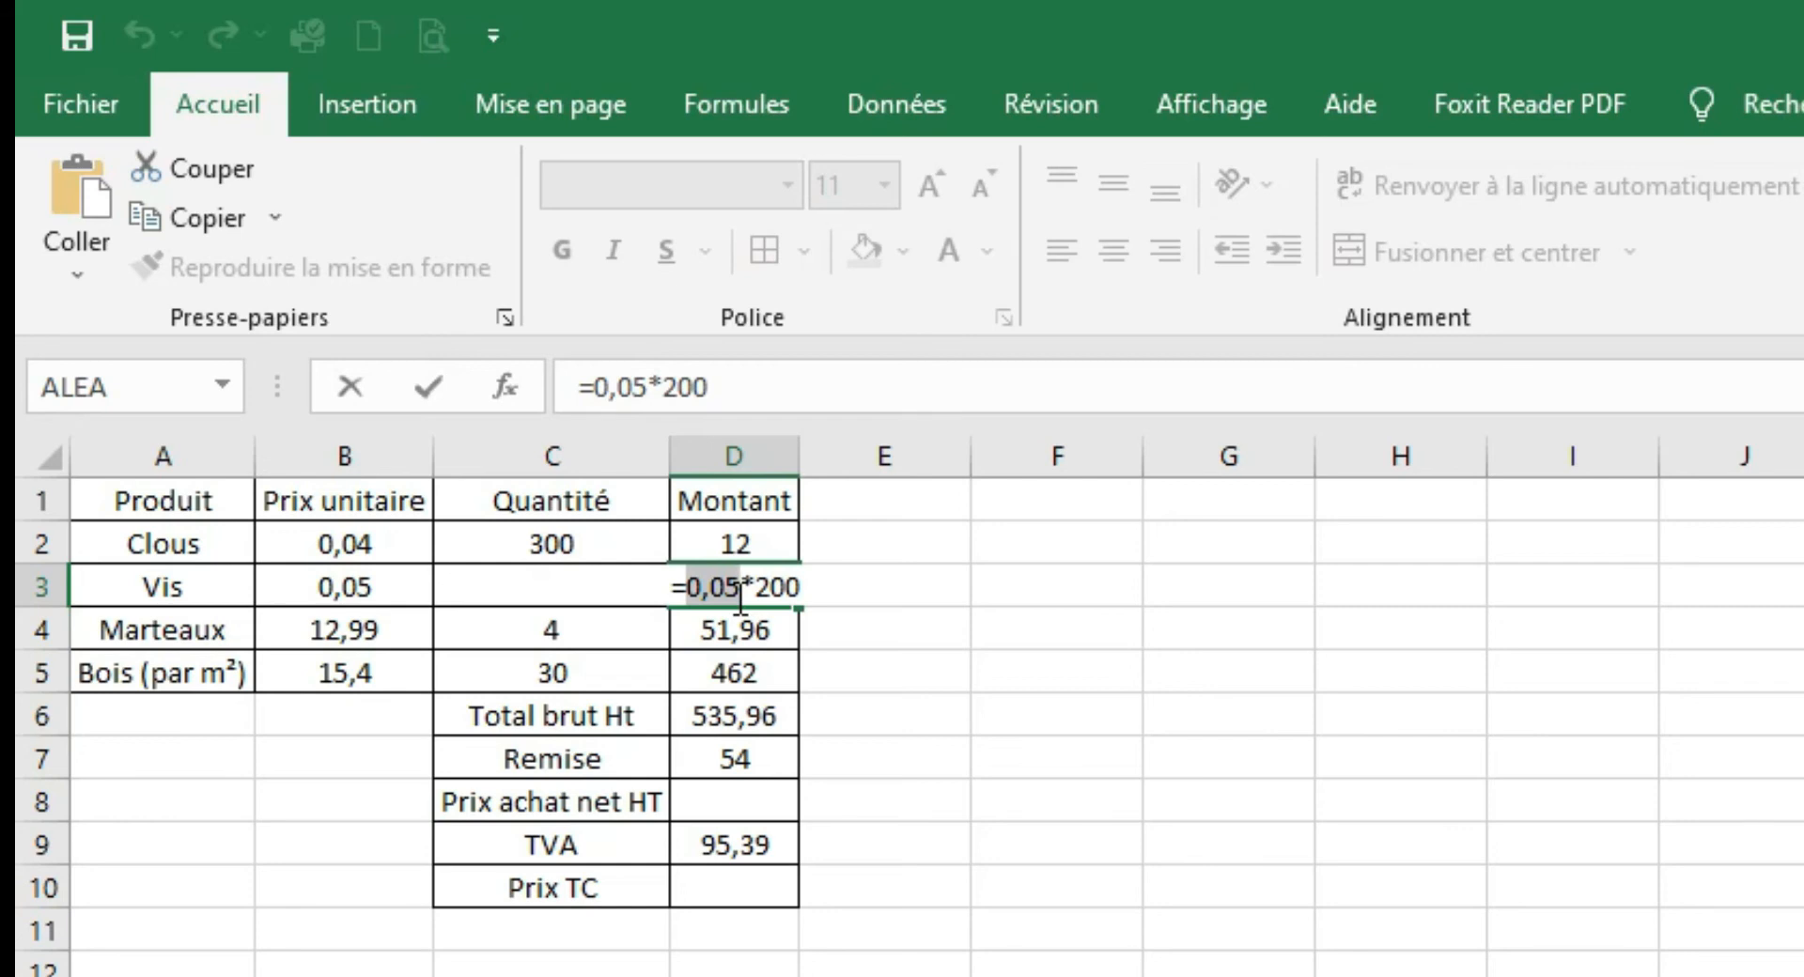
text(B3)
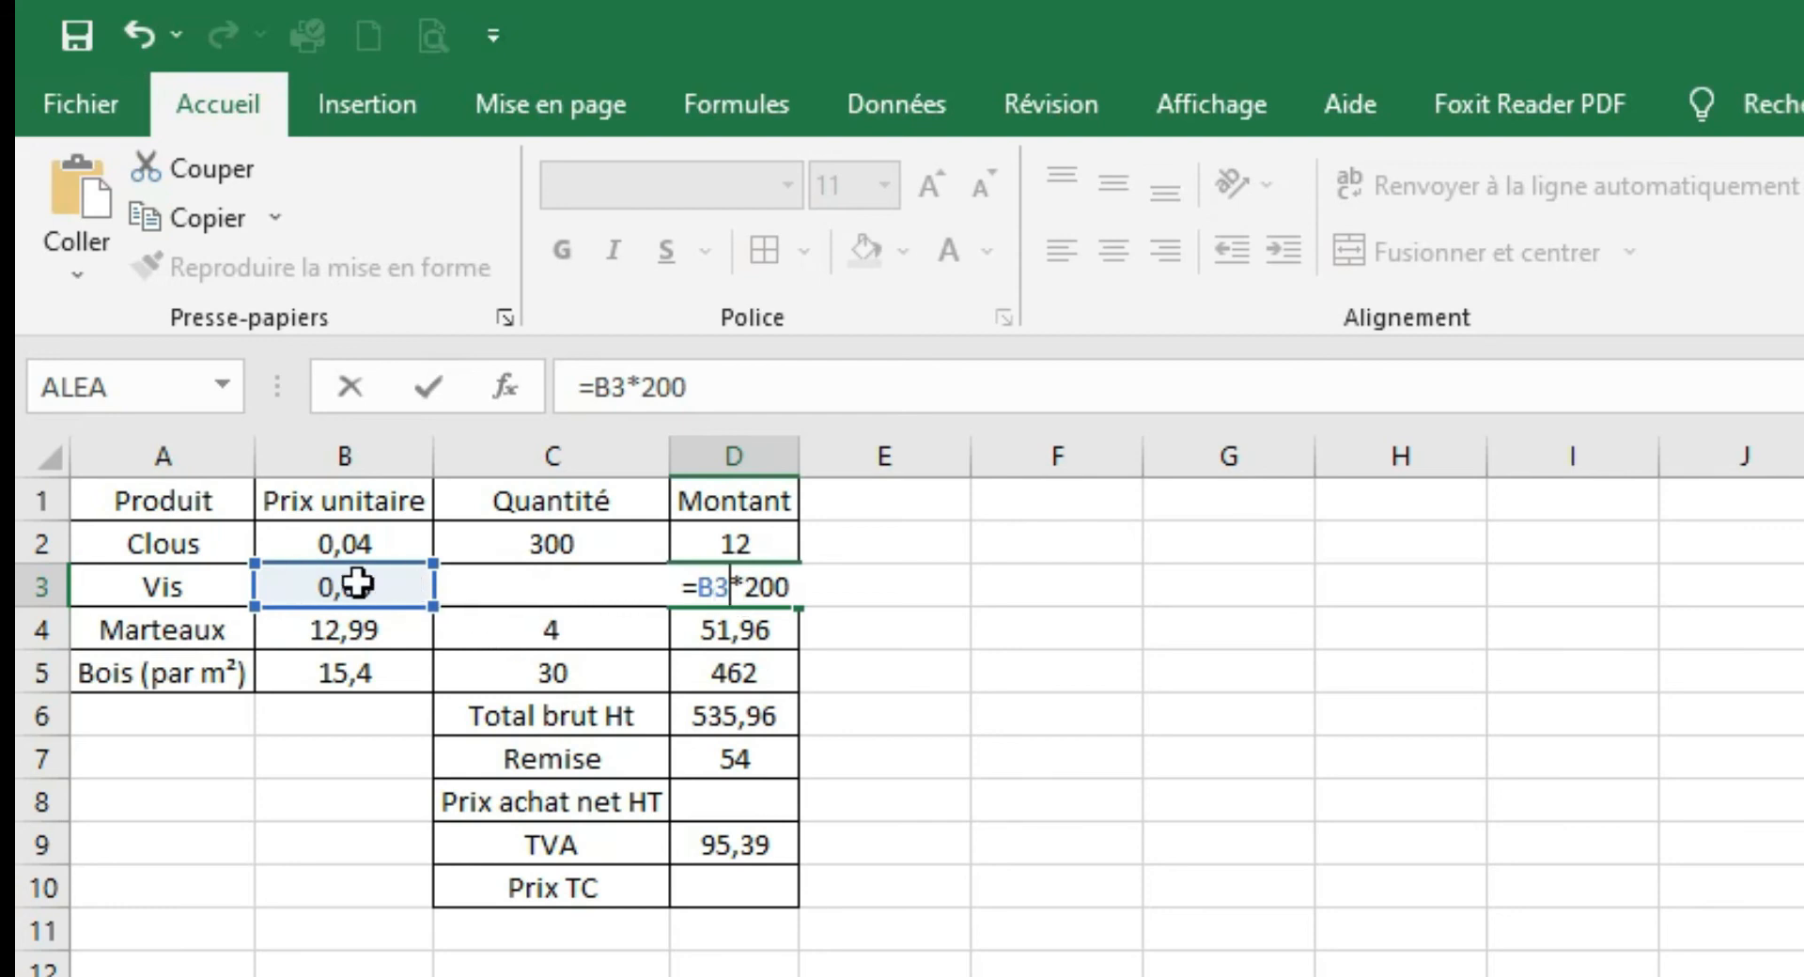
click(746, 587)
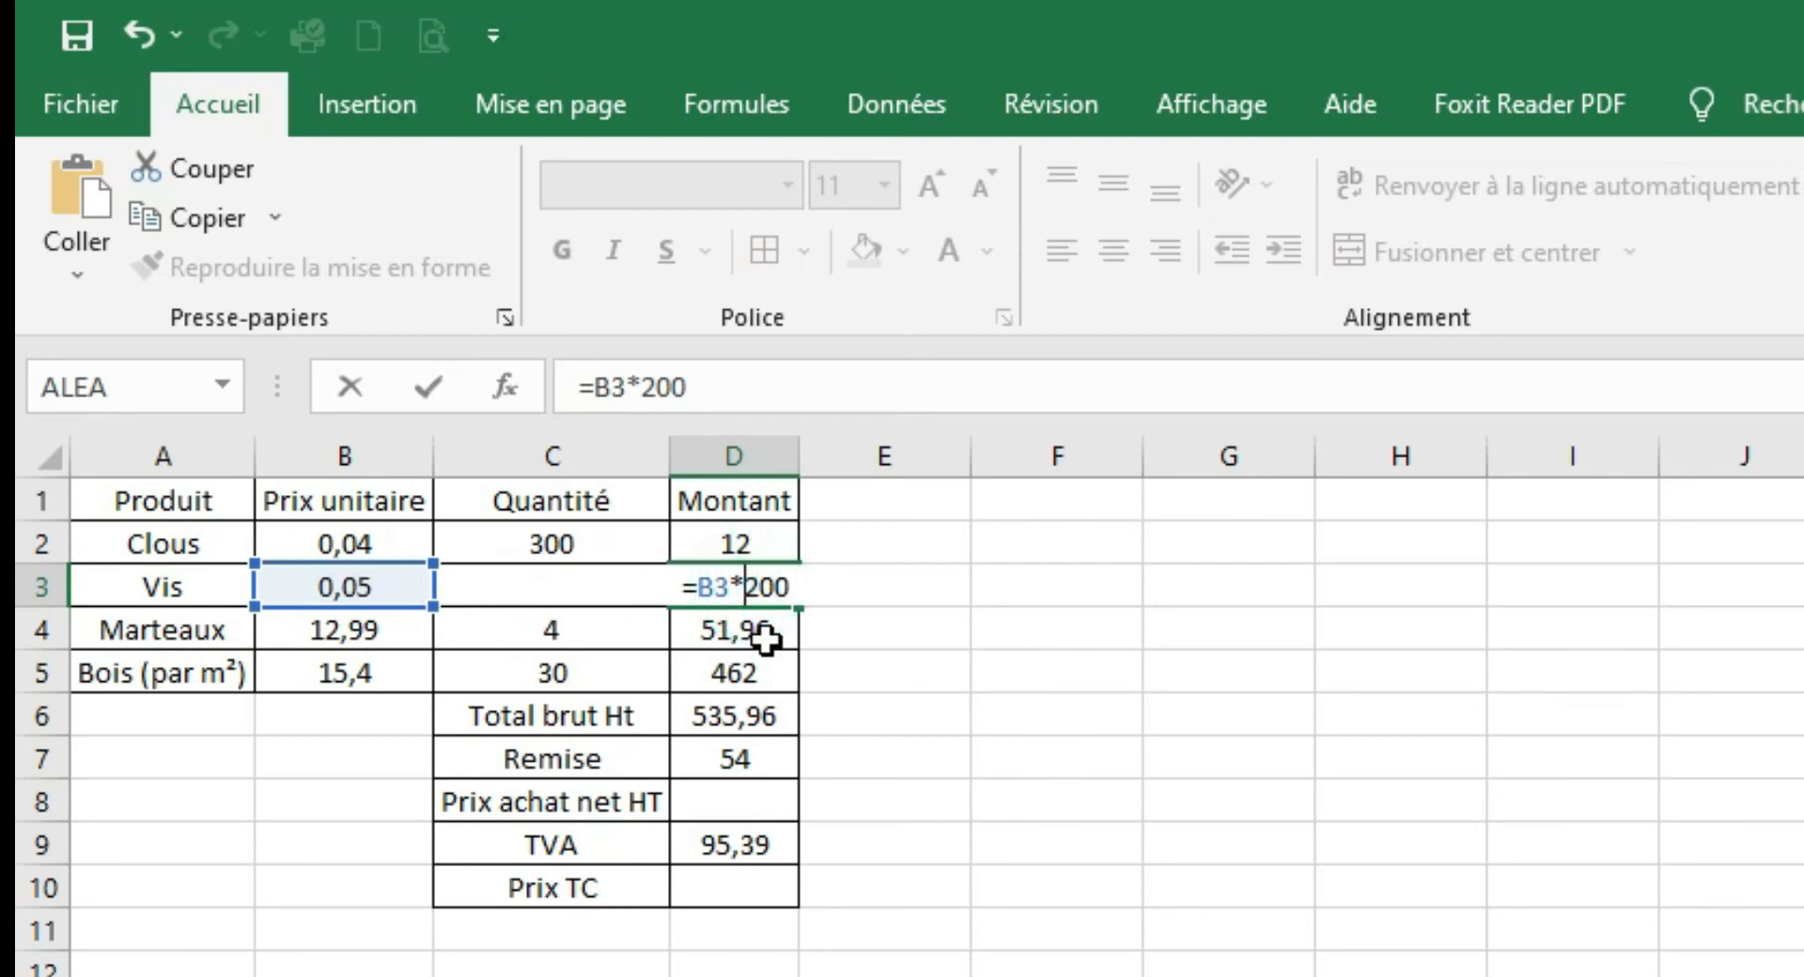
key(Delete)
key(Delete)
key(Delete)
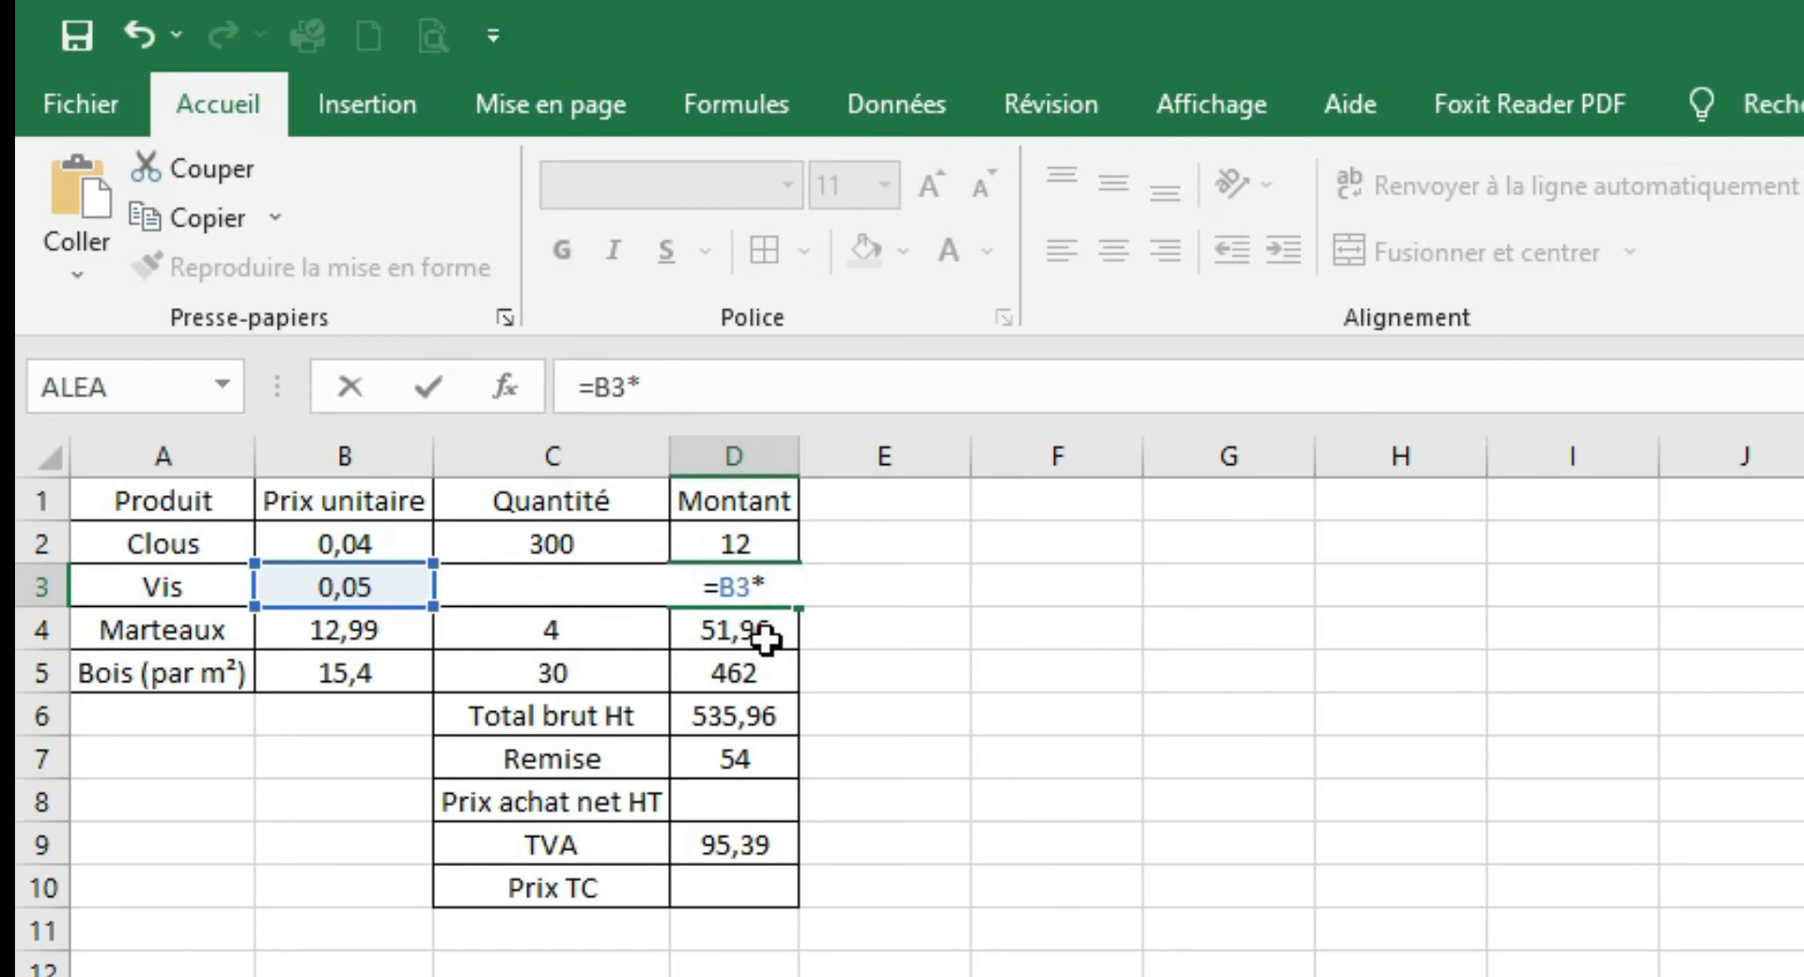
text(c3)
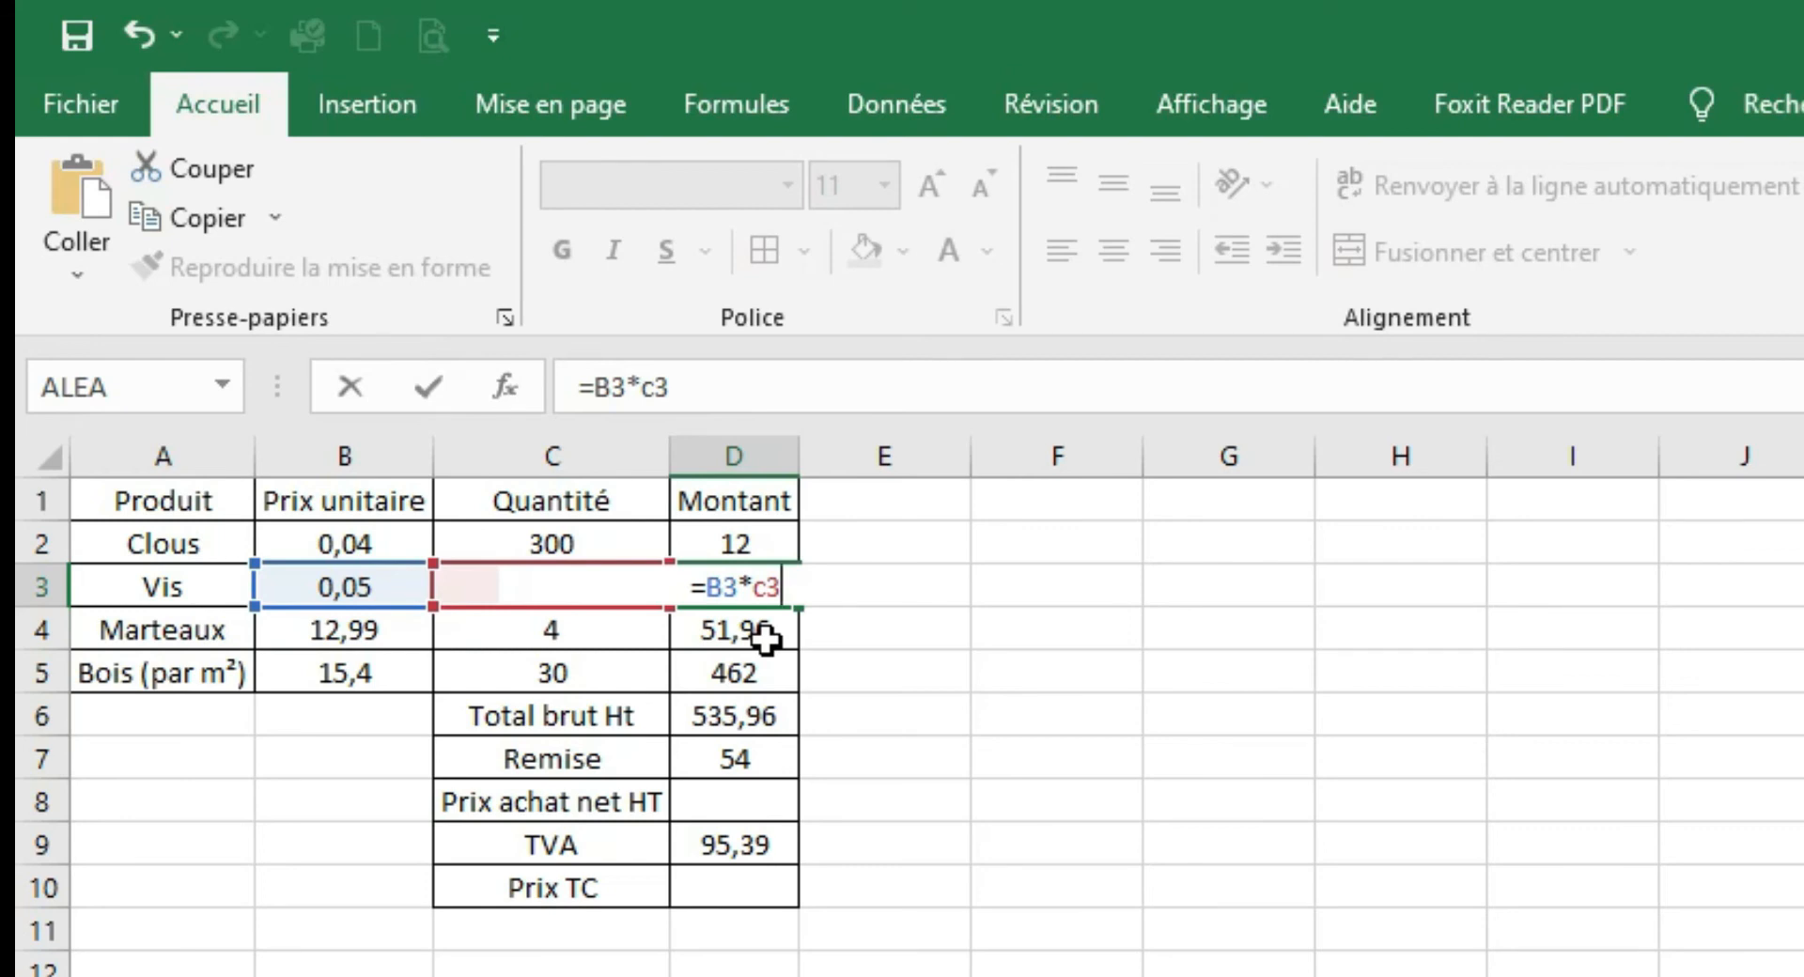
key(Return)
key(Up)
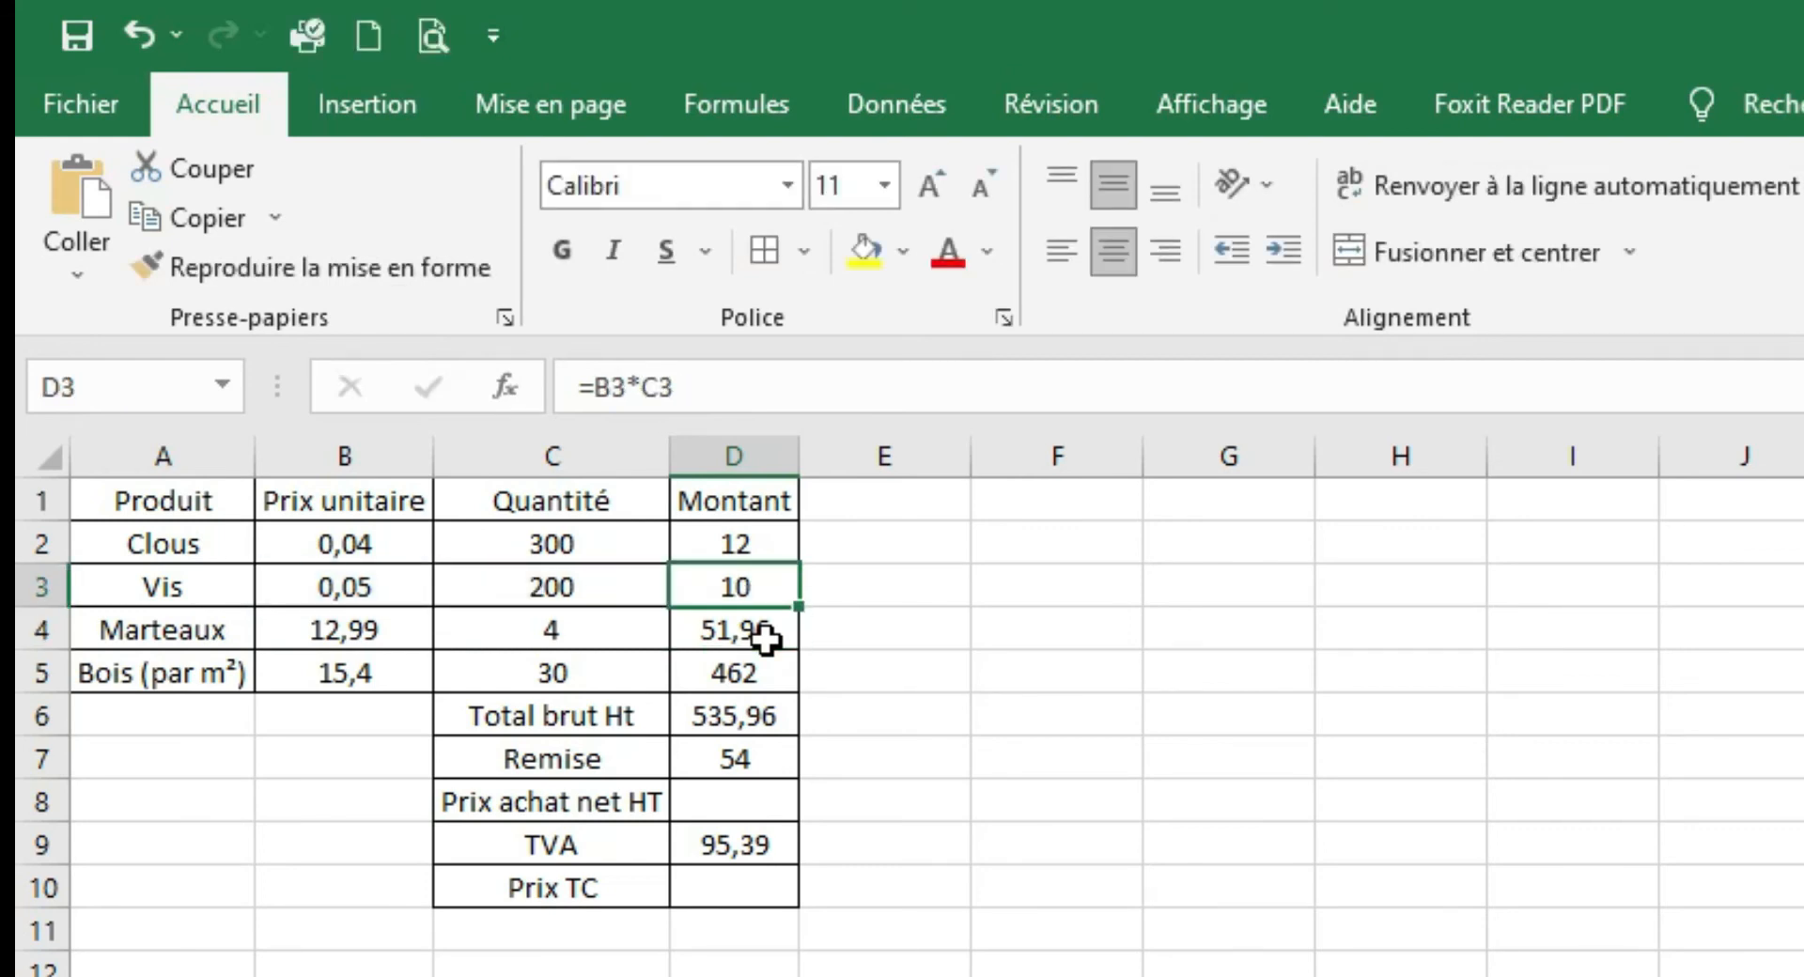
- Set the Vis quantity in C3 to 500 to test the cell-reference formula
key(Left)
key(Right)
key(Left)
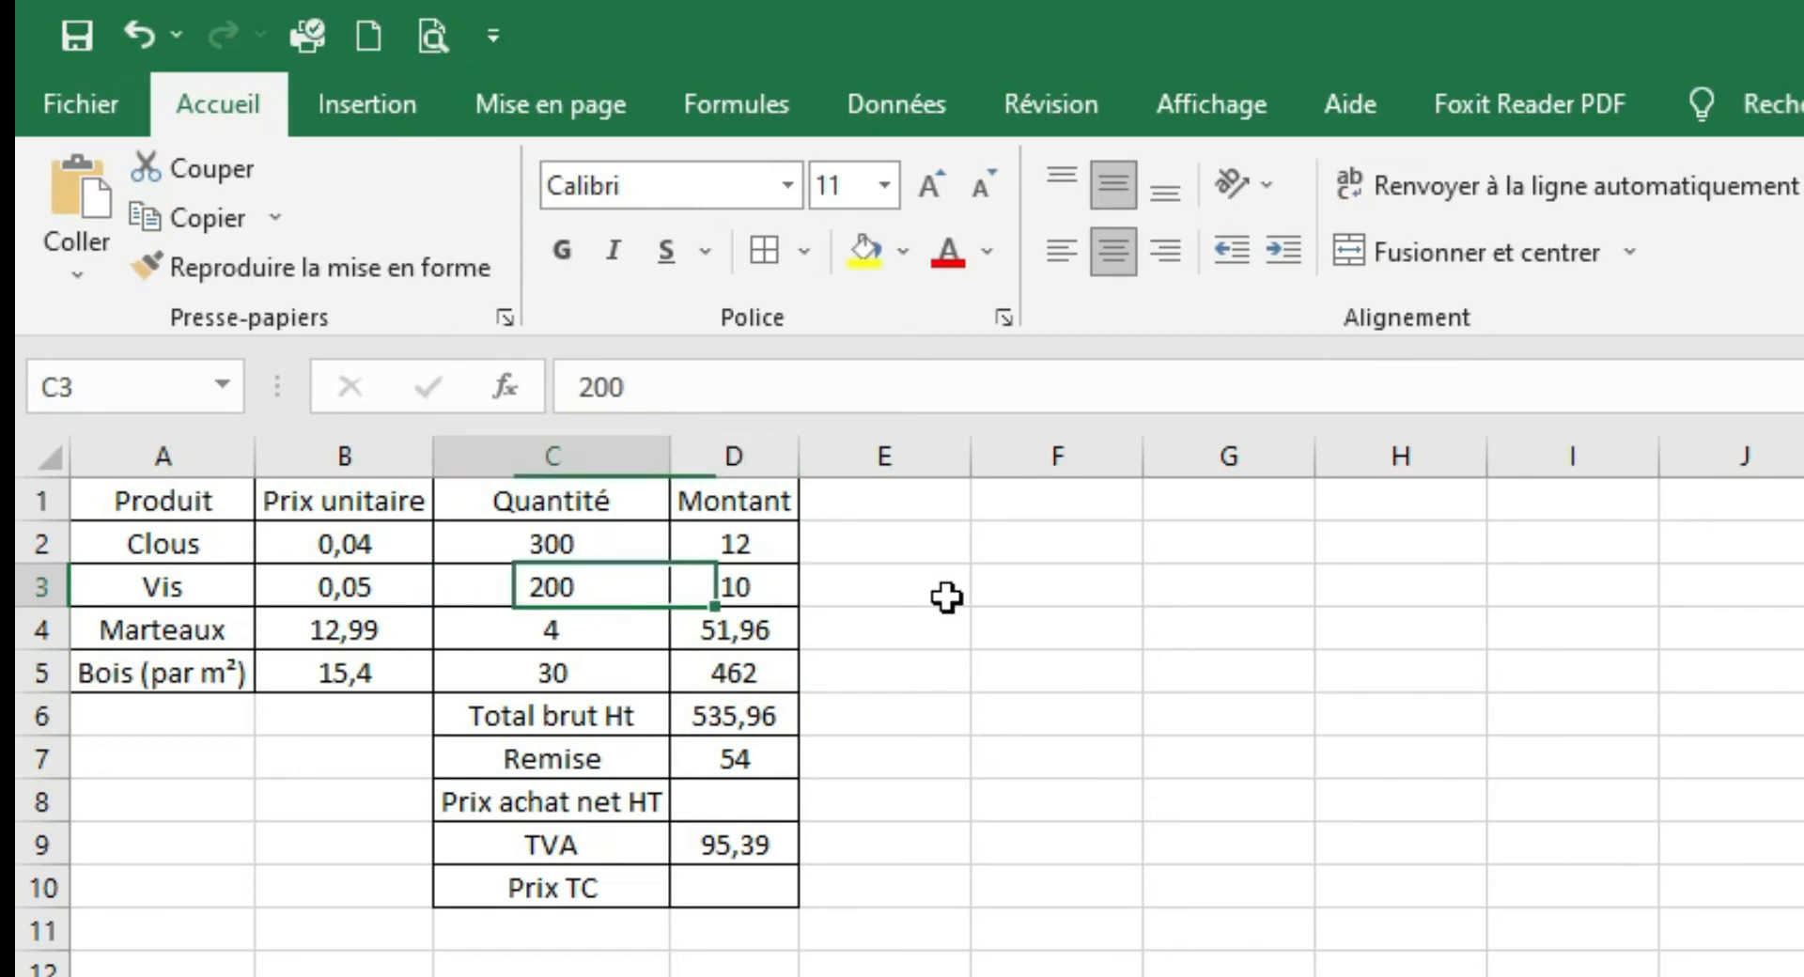
text(500)
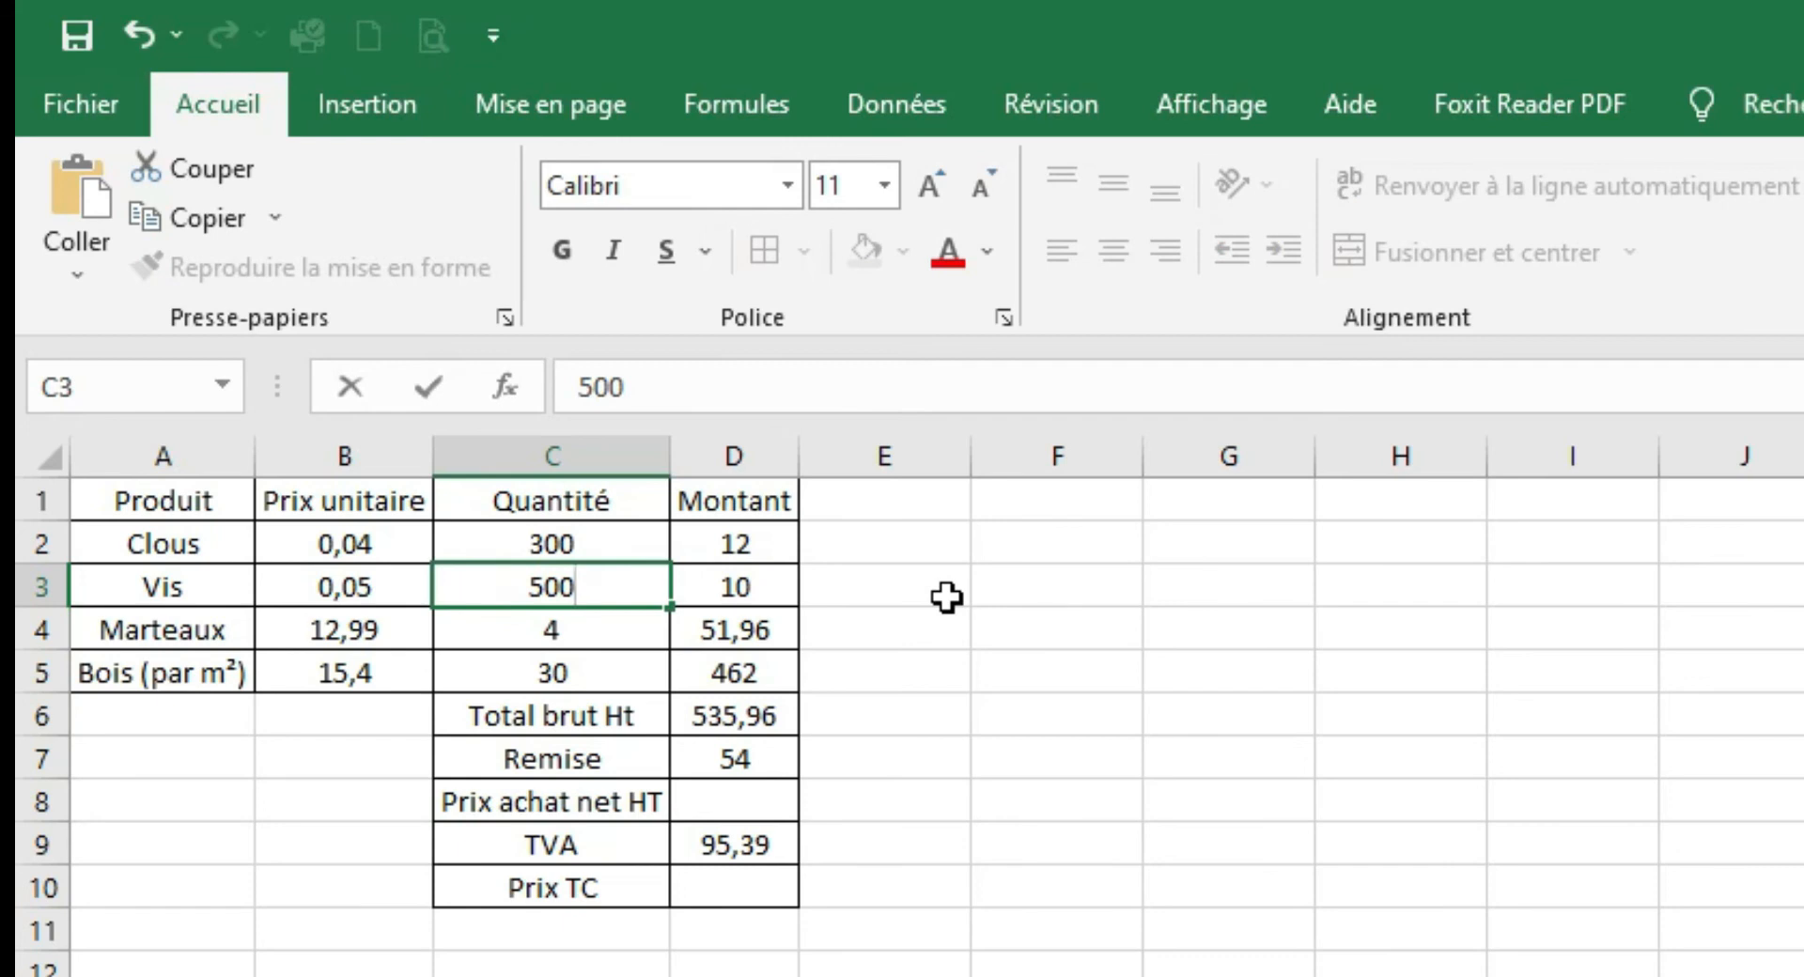
key(Return)
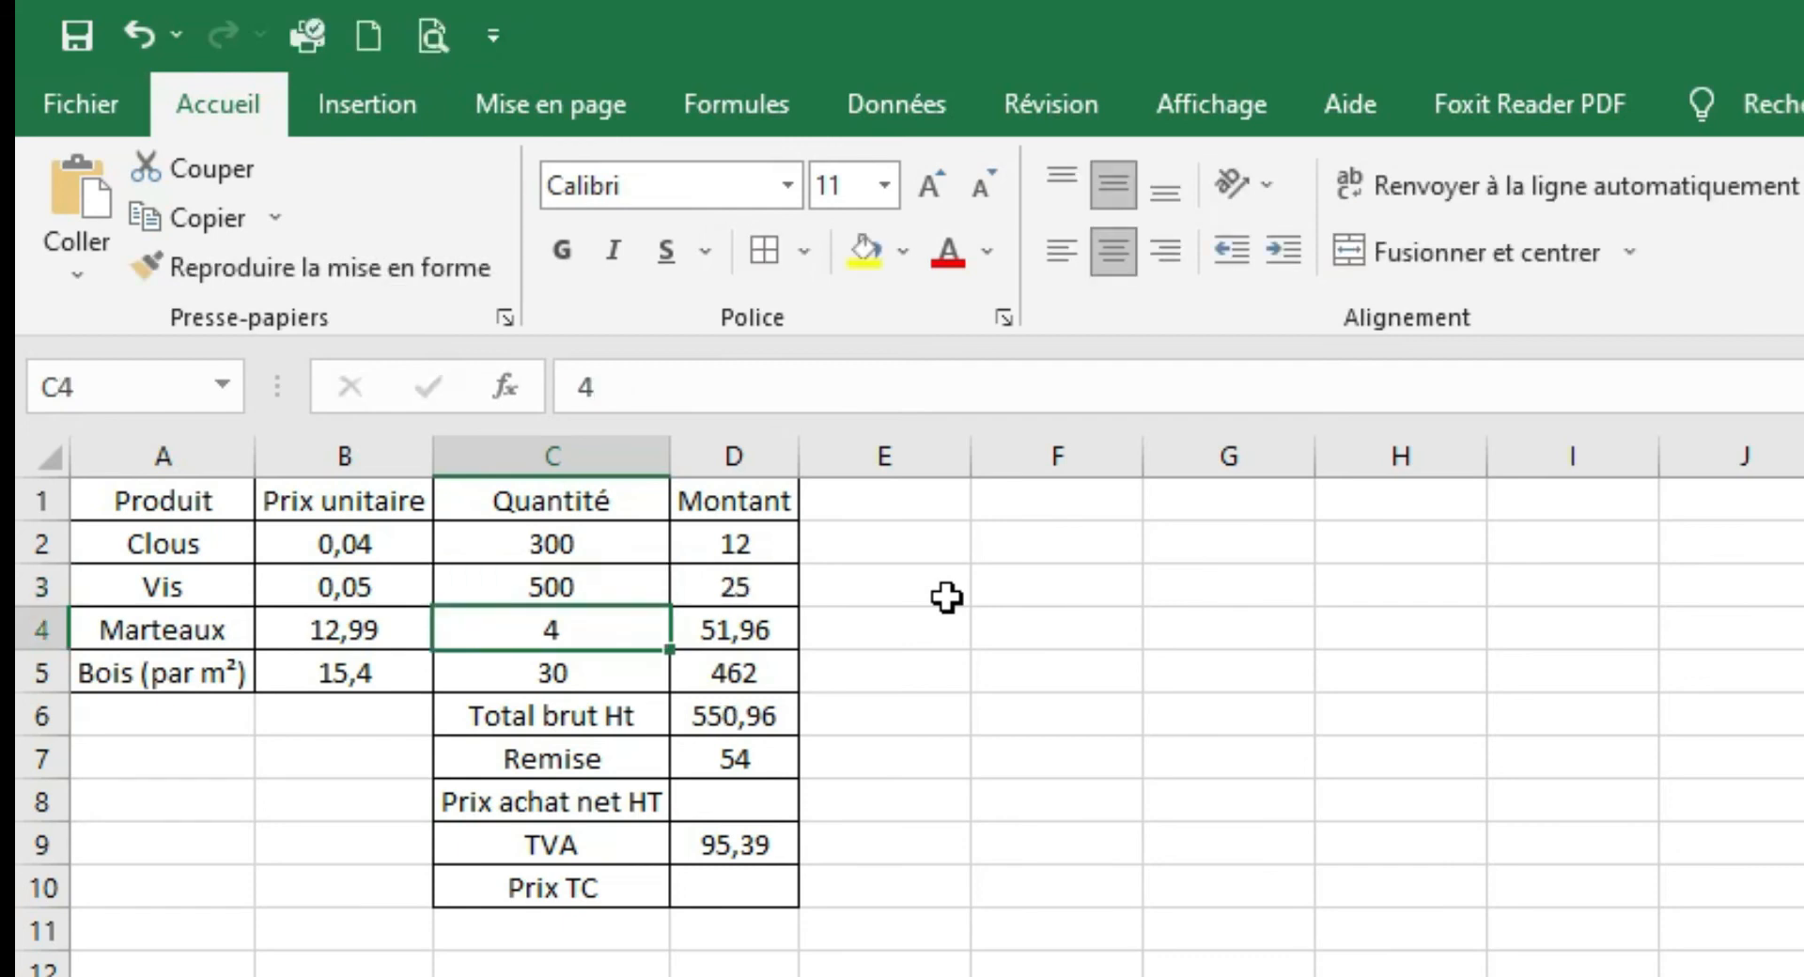
- Rewrite the Clous amount formula in D2 with cell references as =B2*C2
key(Up)
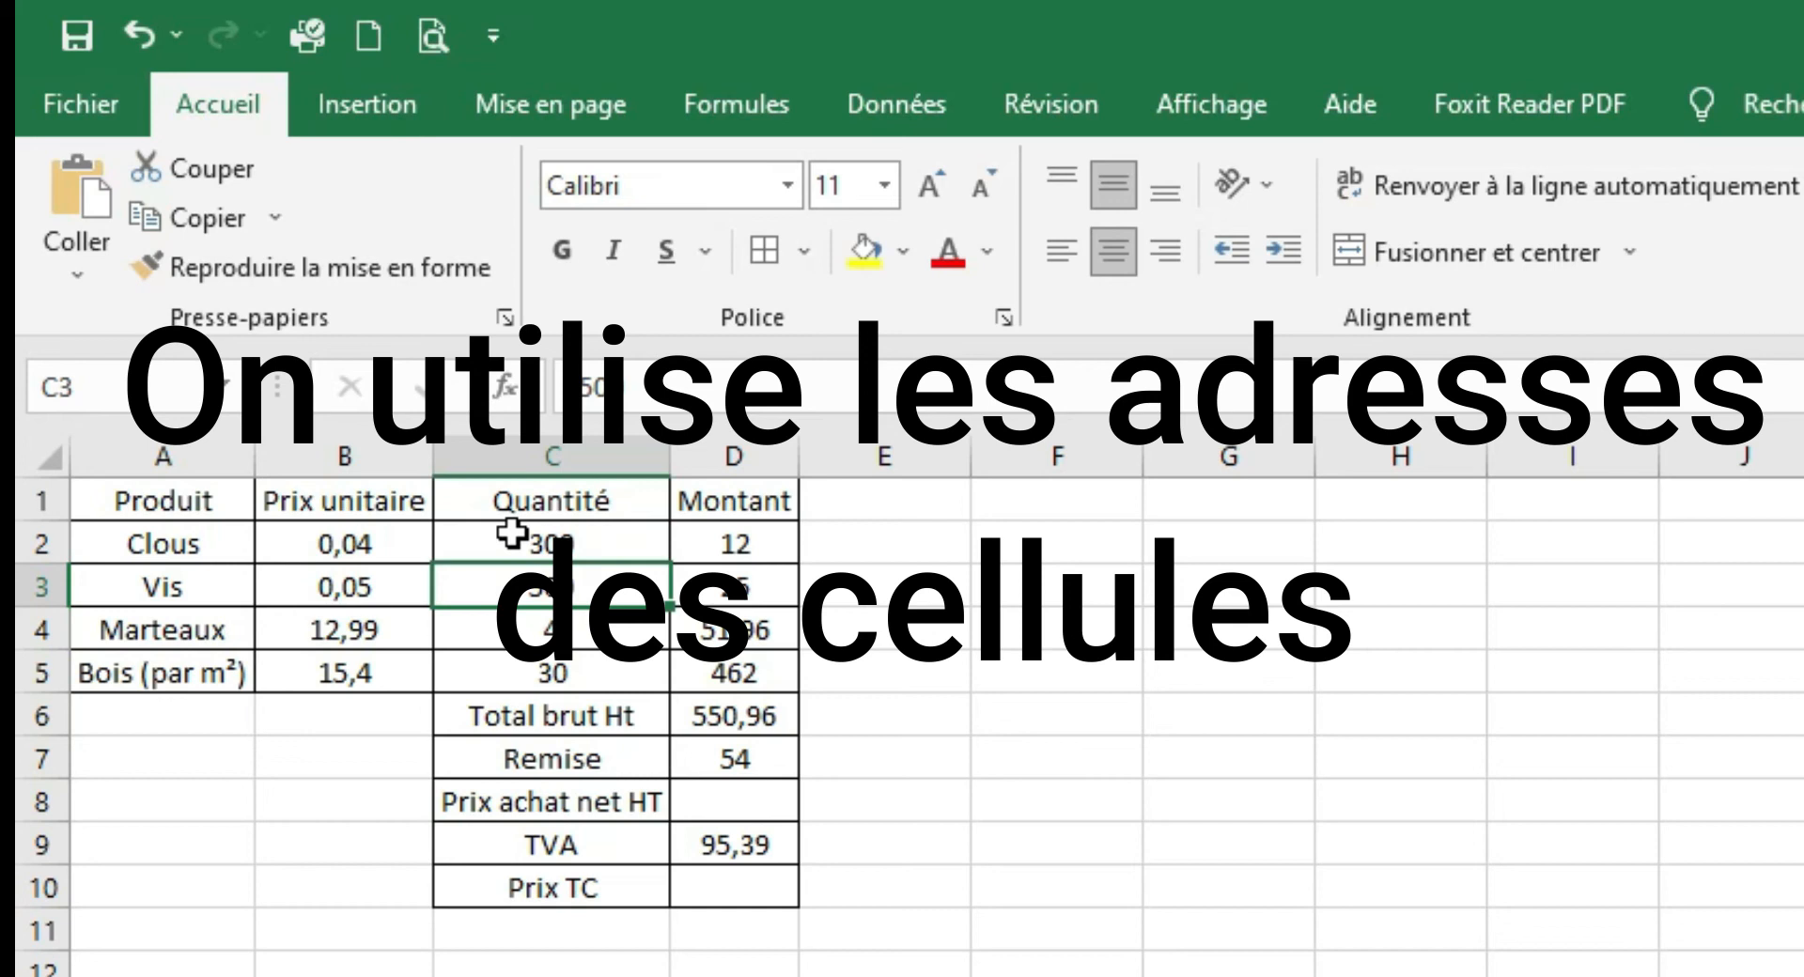
click(737, 531)
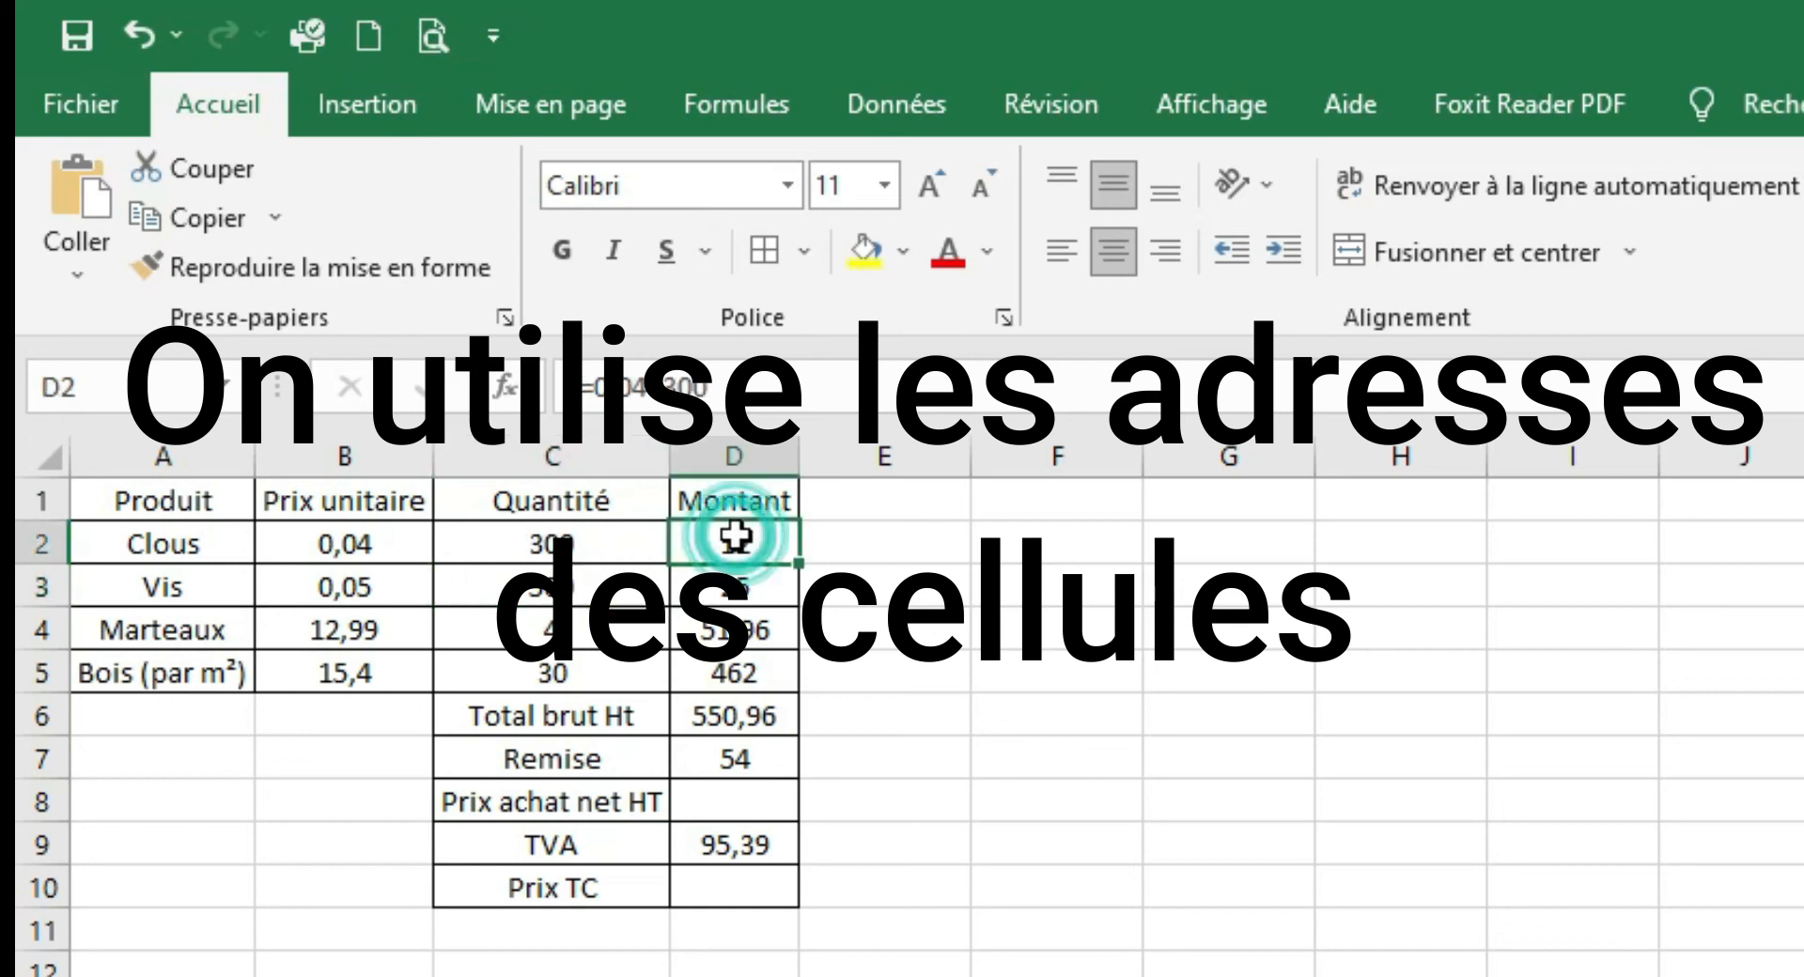
double_click(737, 536)
key(BackSpace)
key(BackSpace)
key(BackSpace)
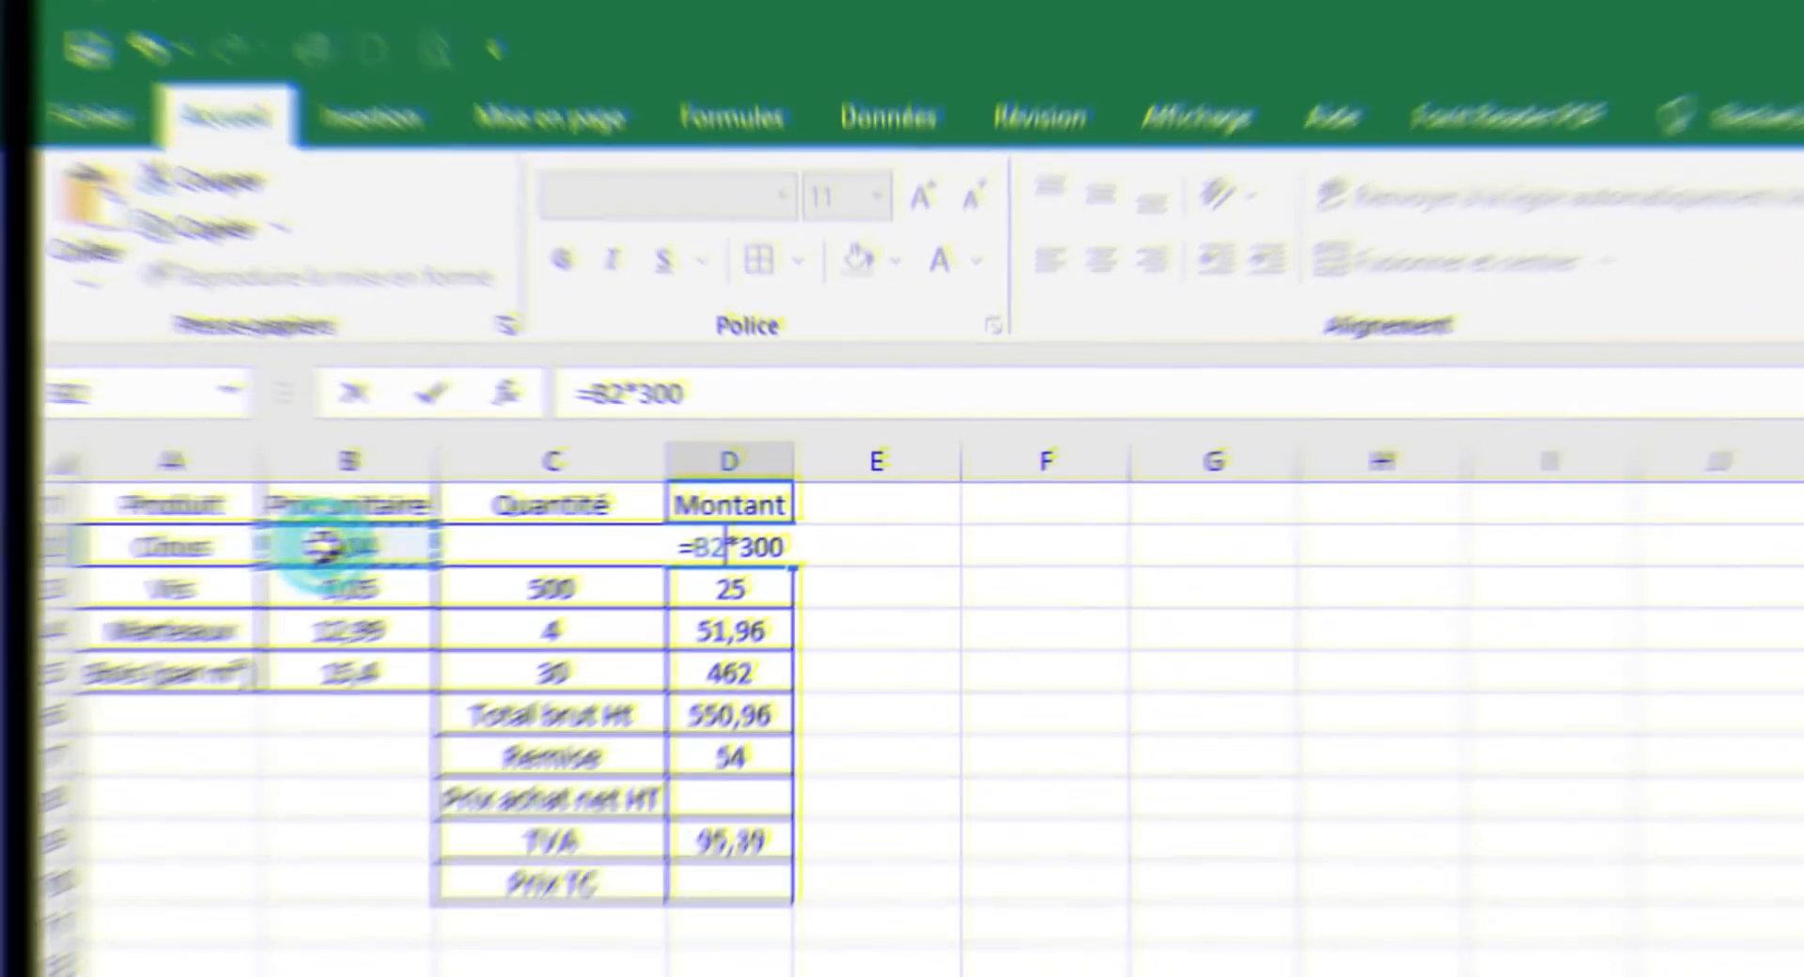
key(Right)
click(319, 543)
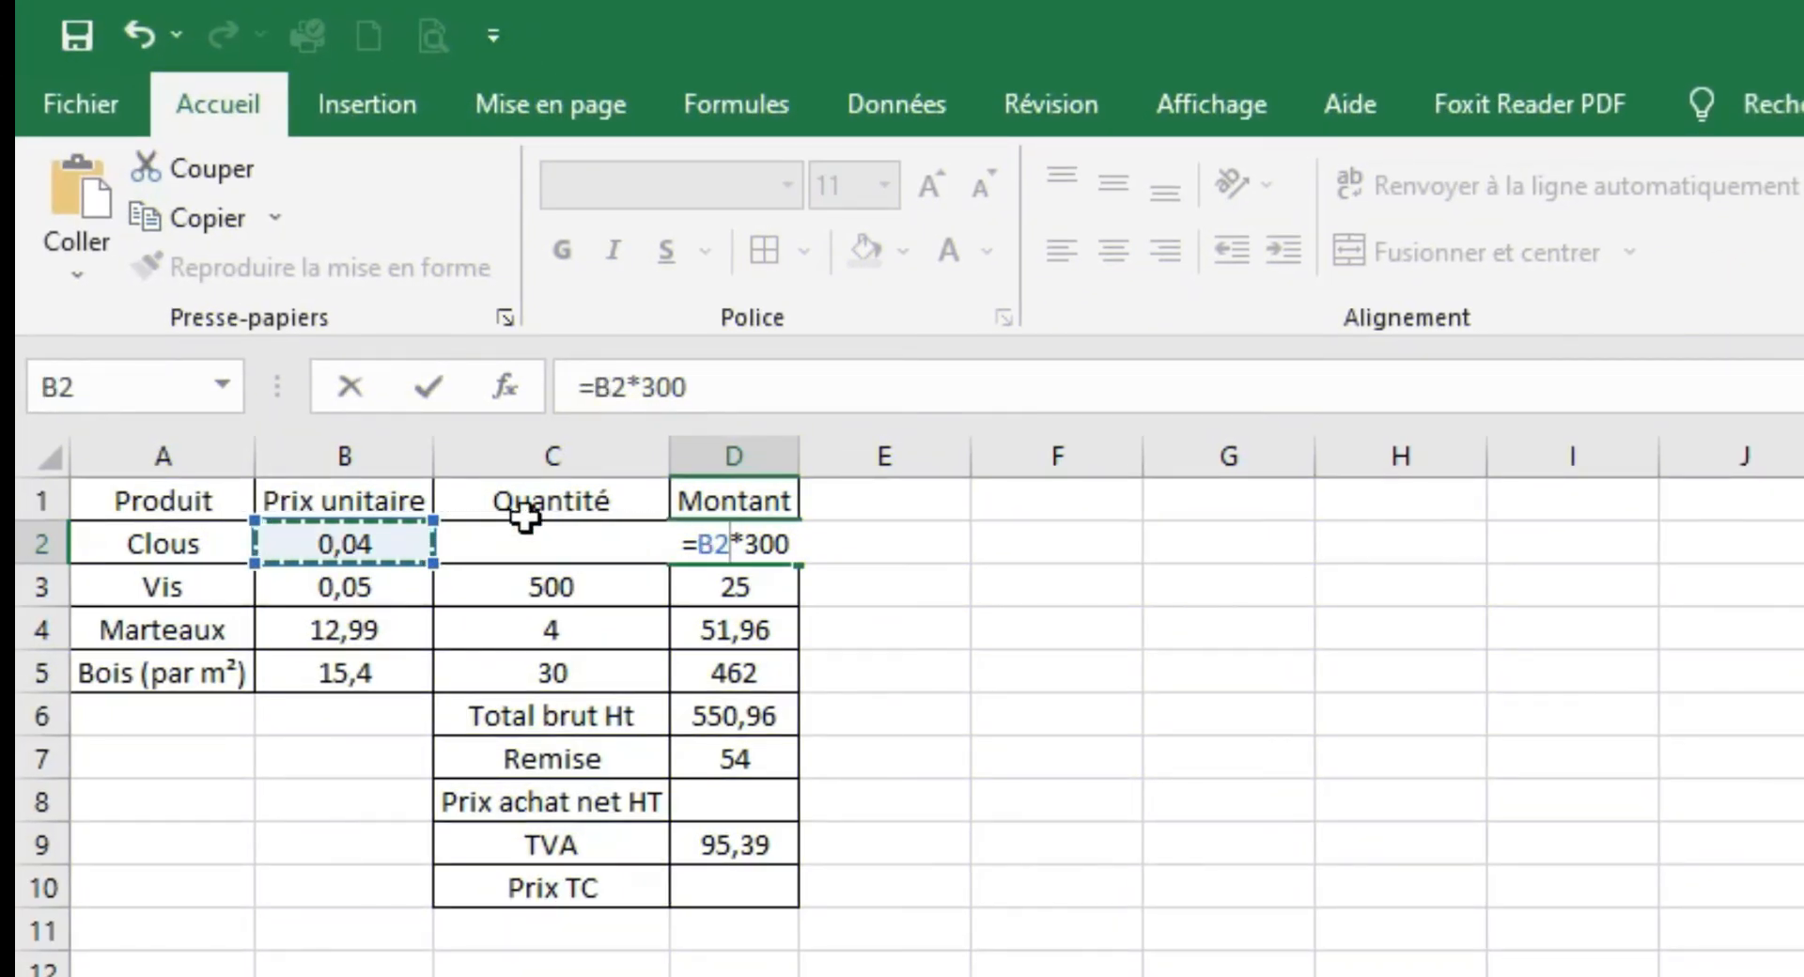
click(758, 544)
key(BackSpace)
key(Delete)
key(Delete)
text(c2)
key(ctrl+Return)
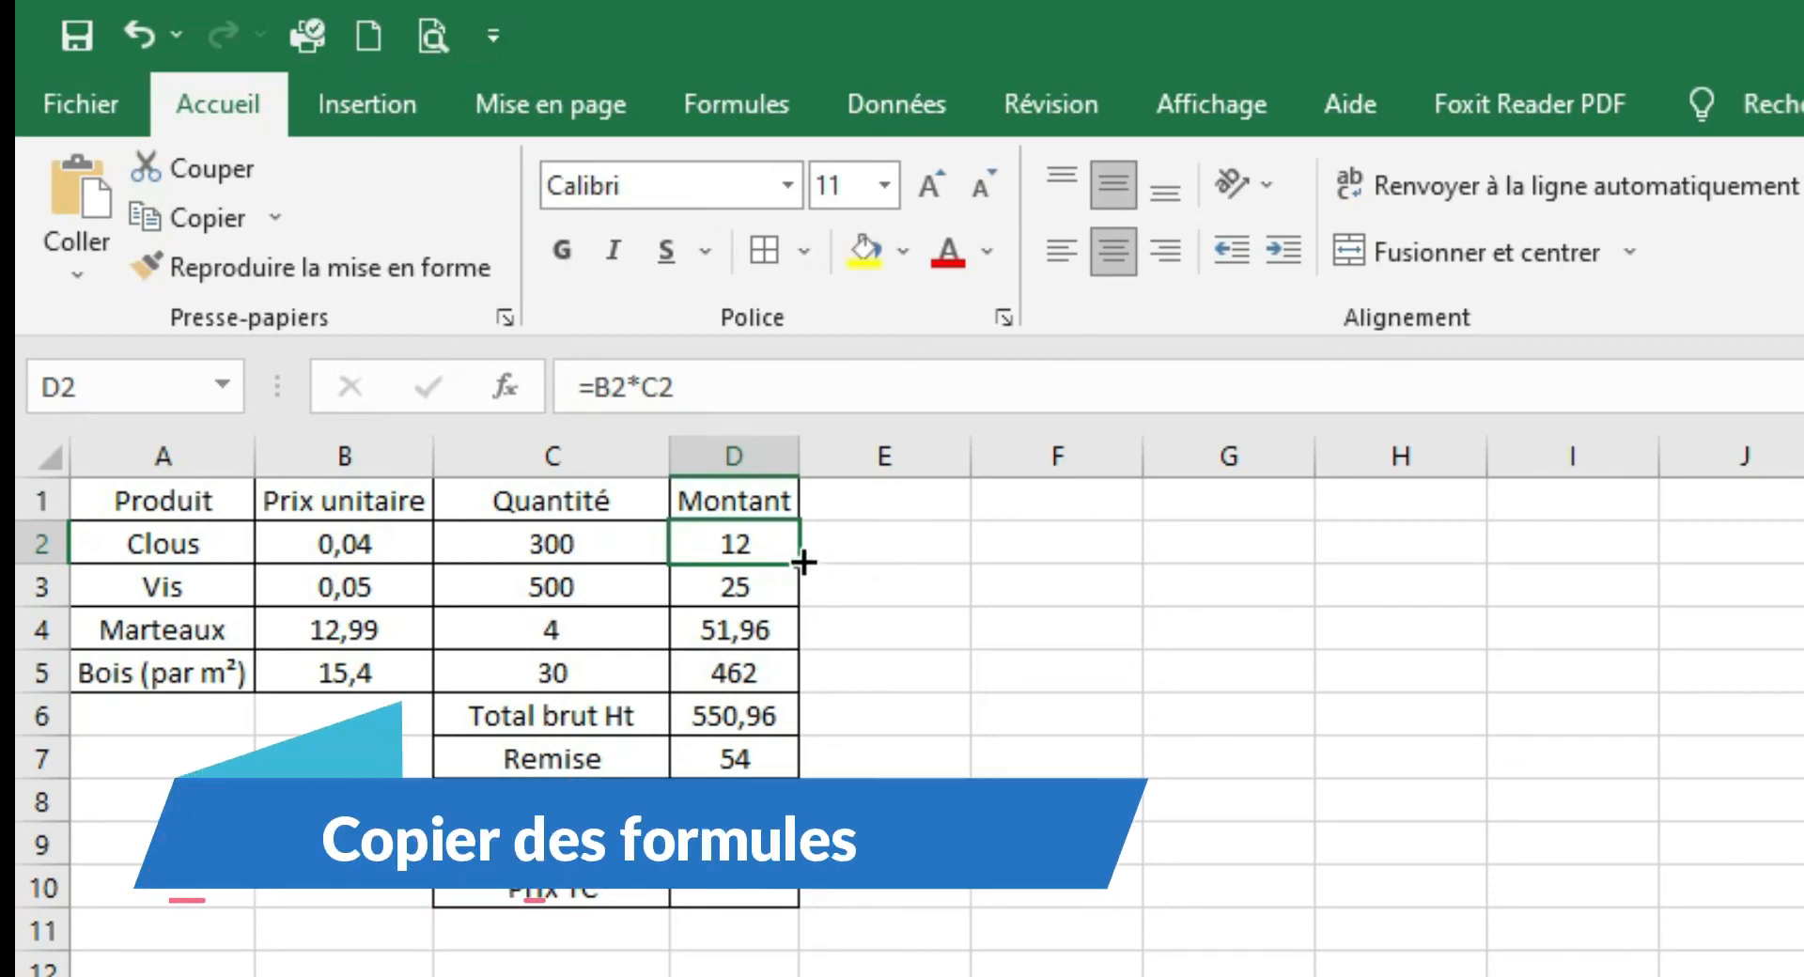
- Copy the amount formula from D2 down through D5 and check the formulas in D5, D4 and D6
drag(805, 563, 786, 681)
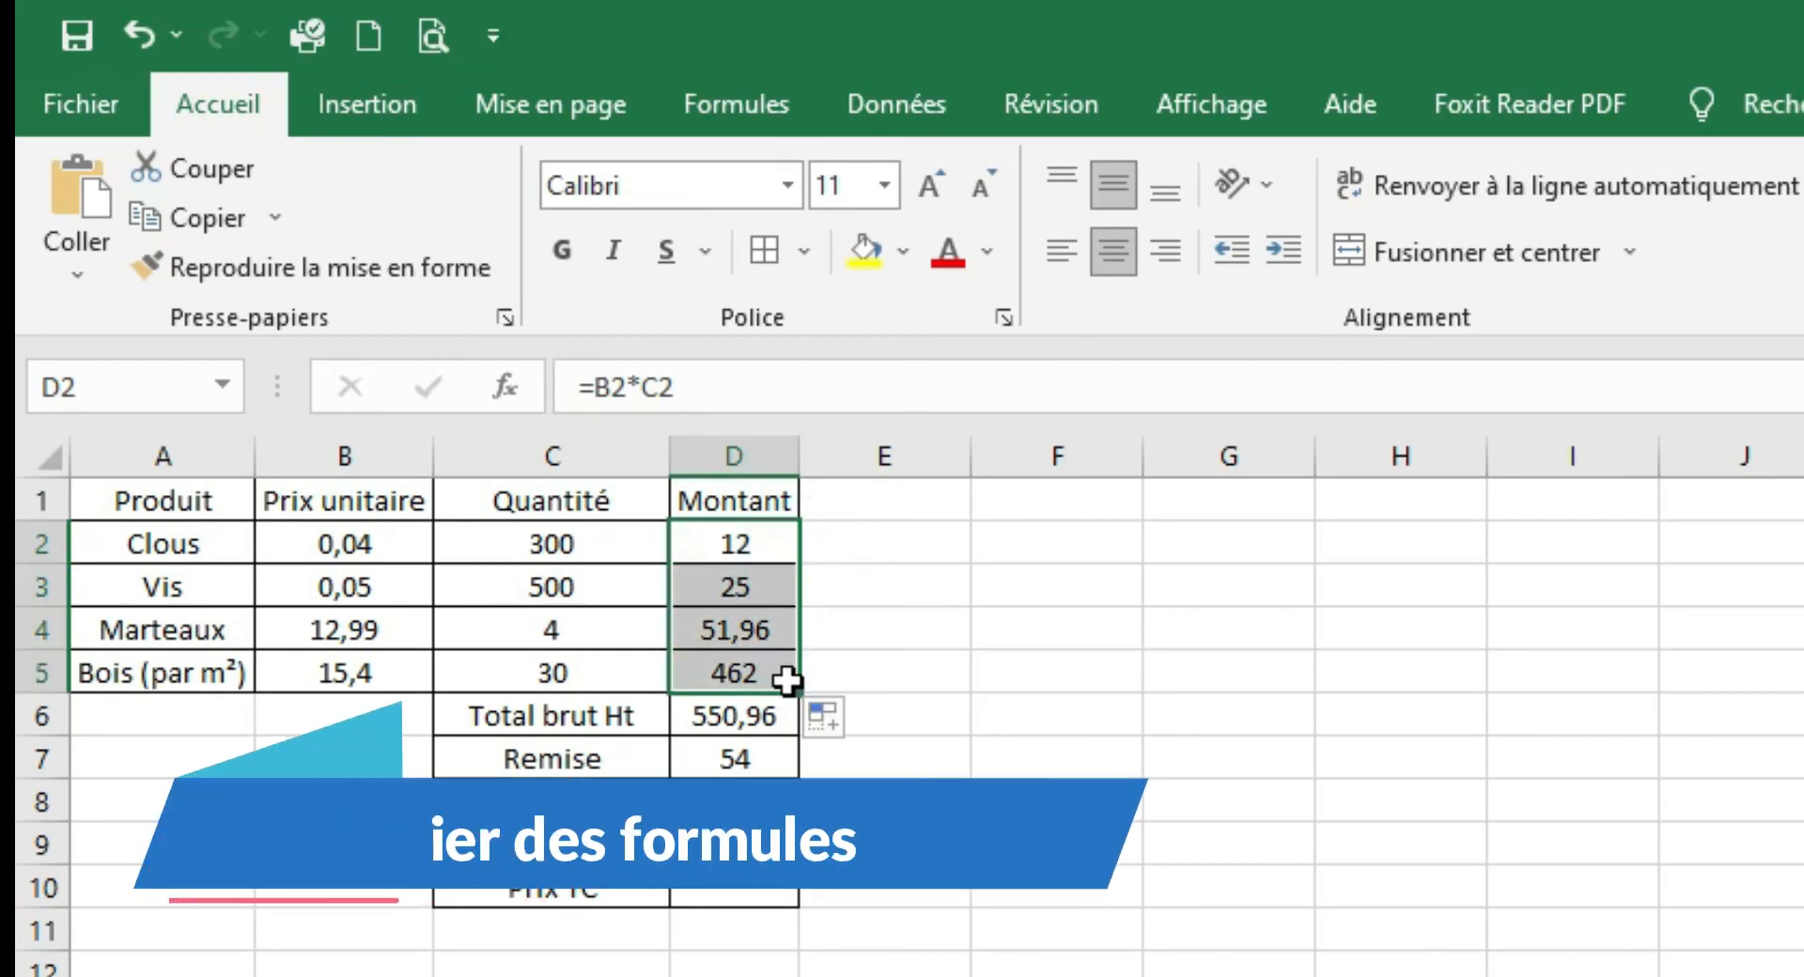
click(756, 673)
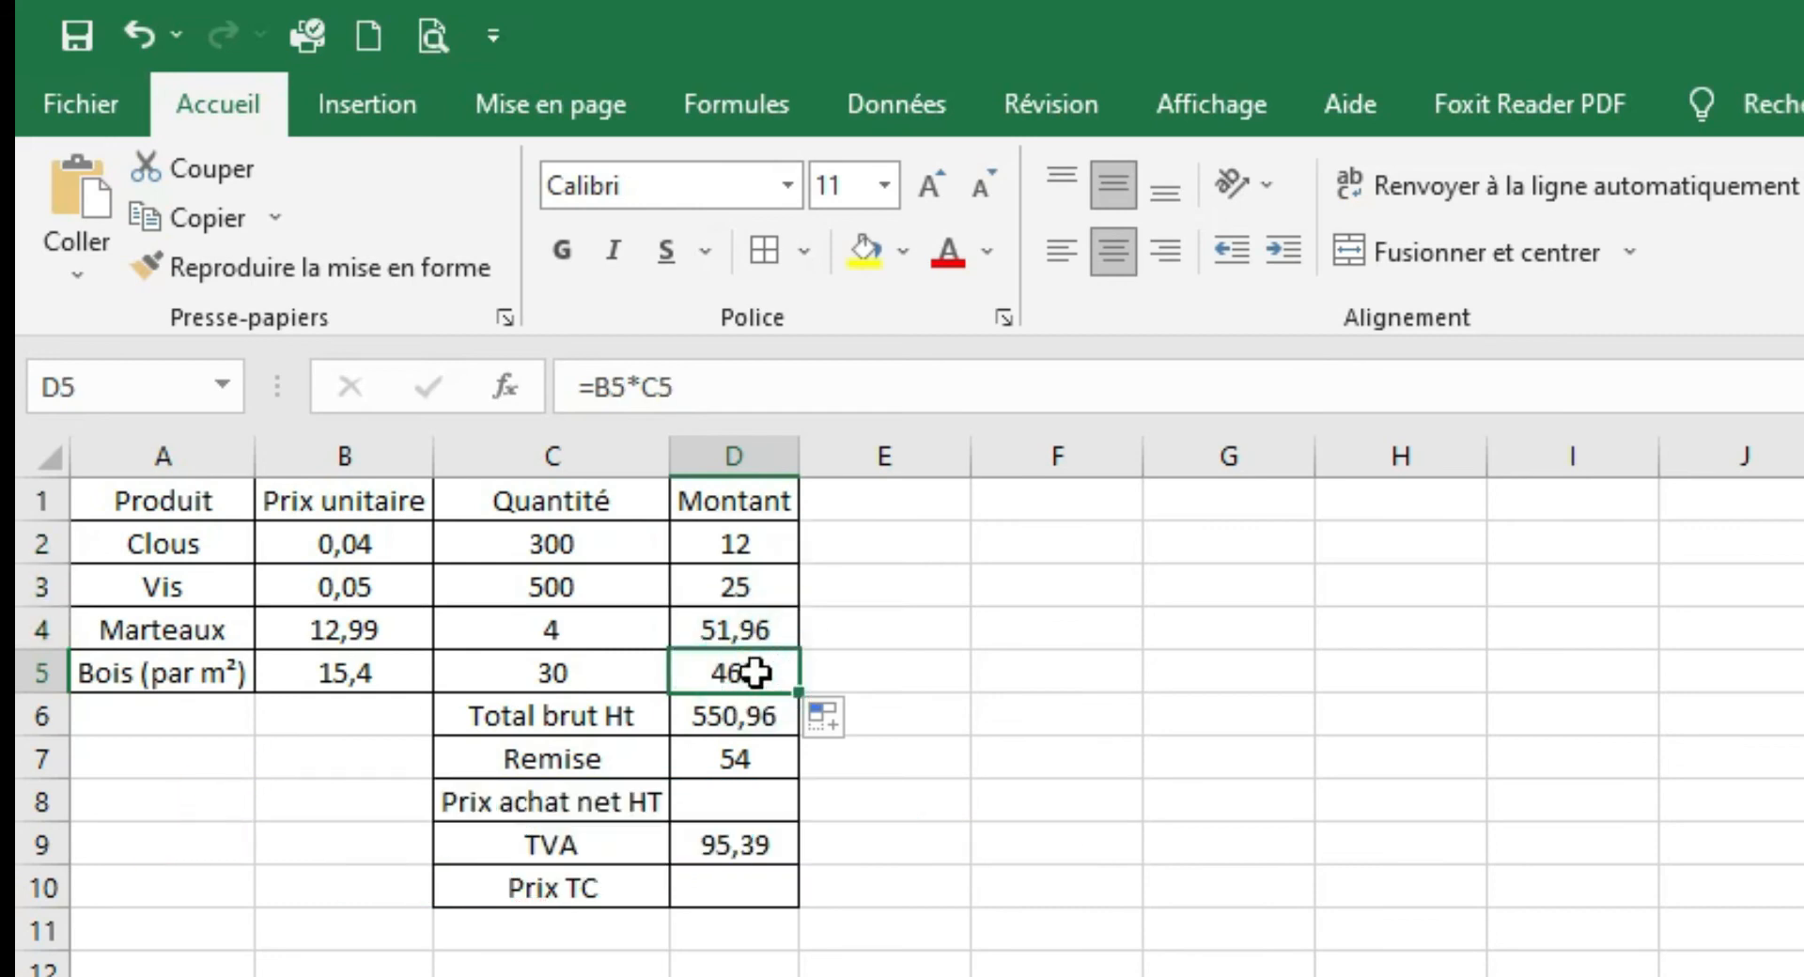
click(758, 628)
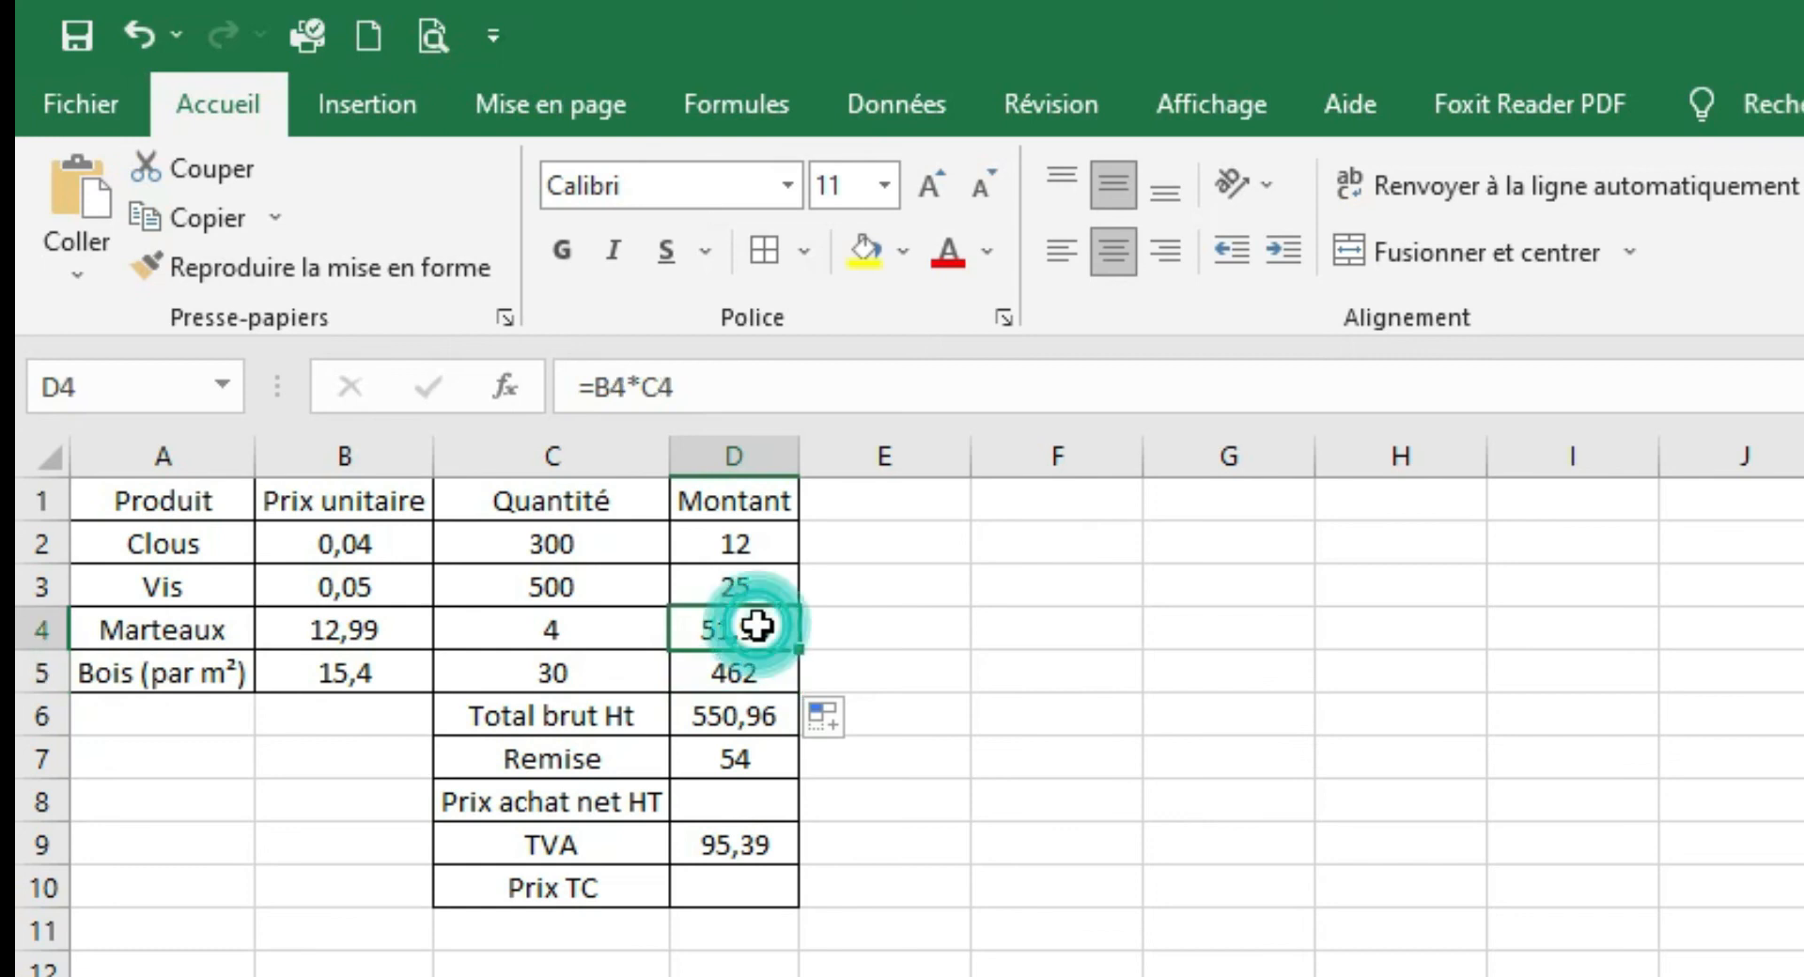
click(768, 717)
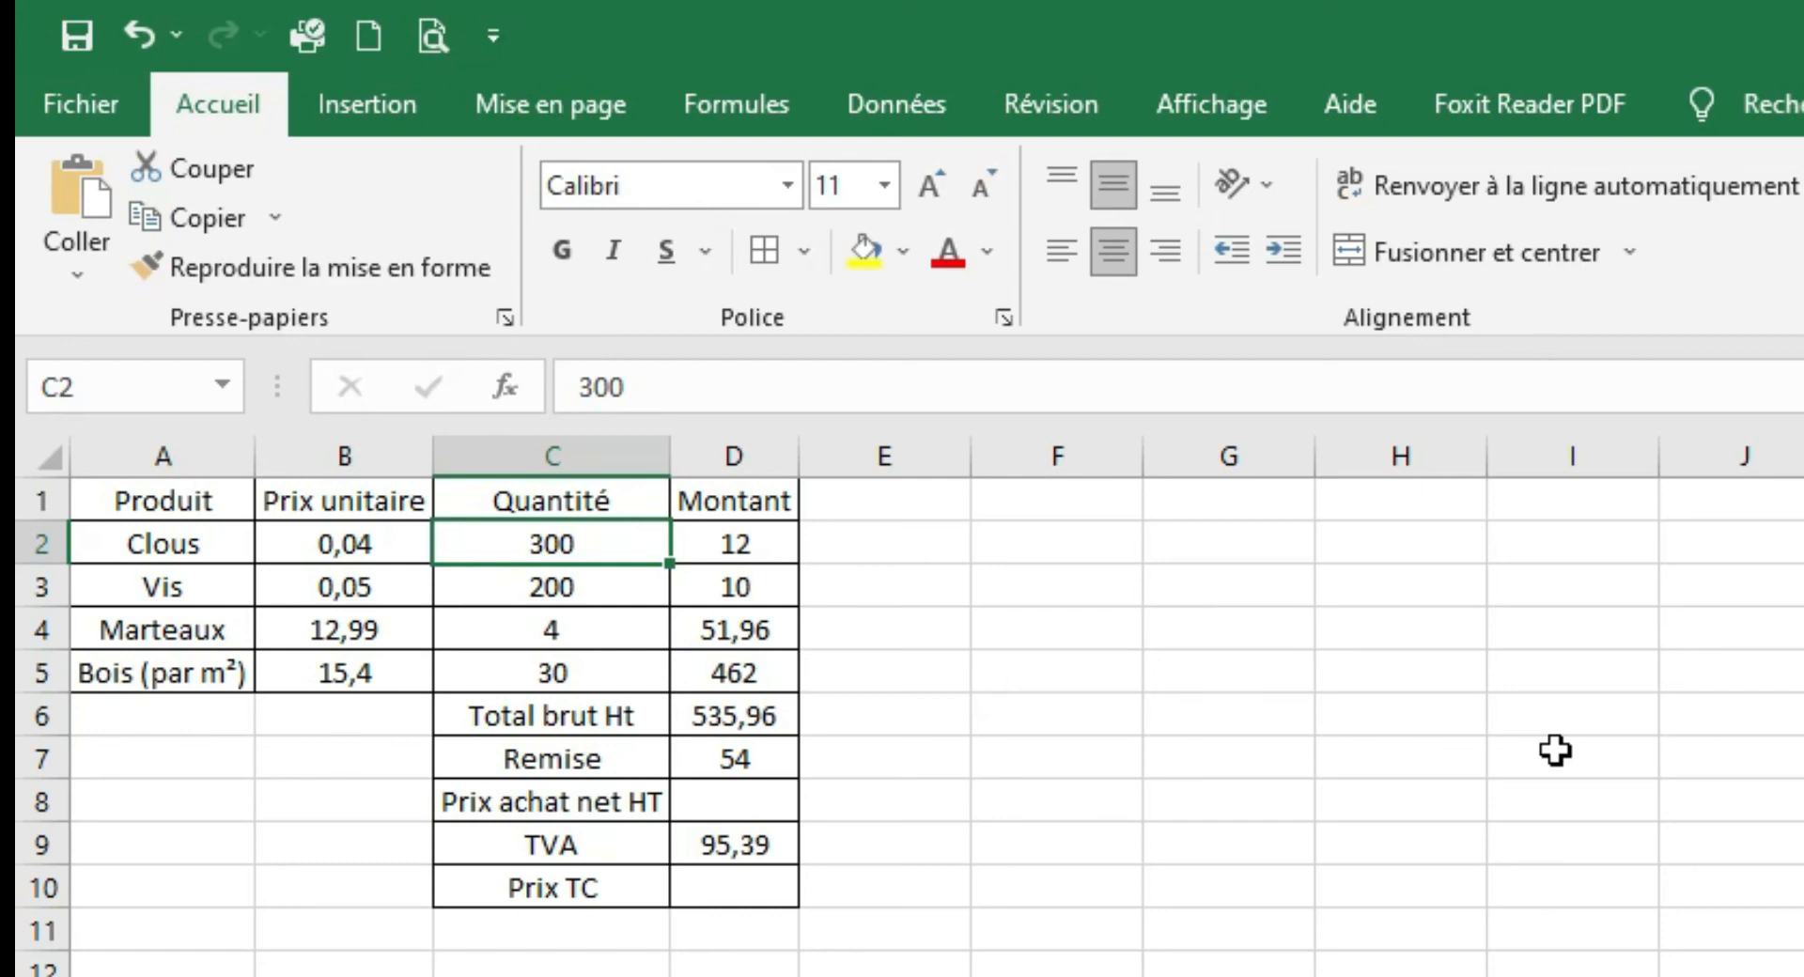
- Try Clous quantities of 500, 600 and 650 in C2 to test their effect on the gross total
text(500)
key(Return)
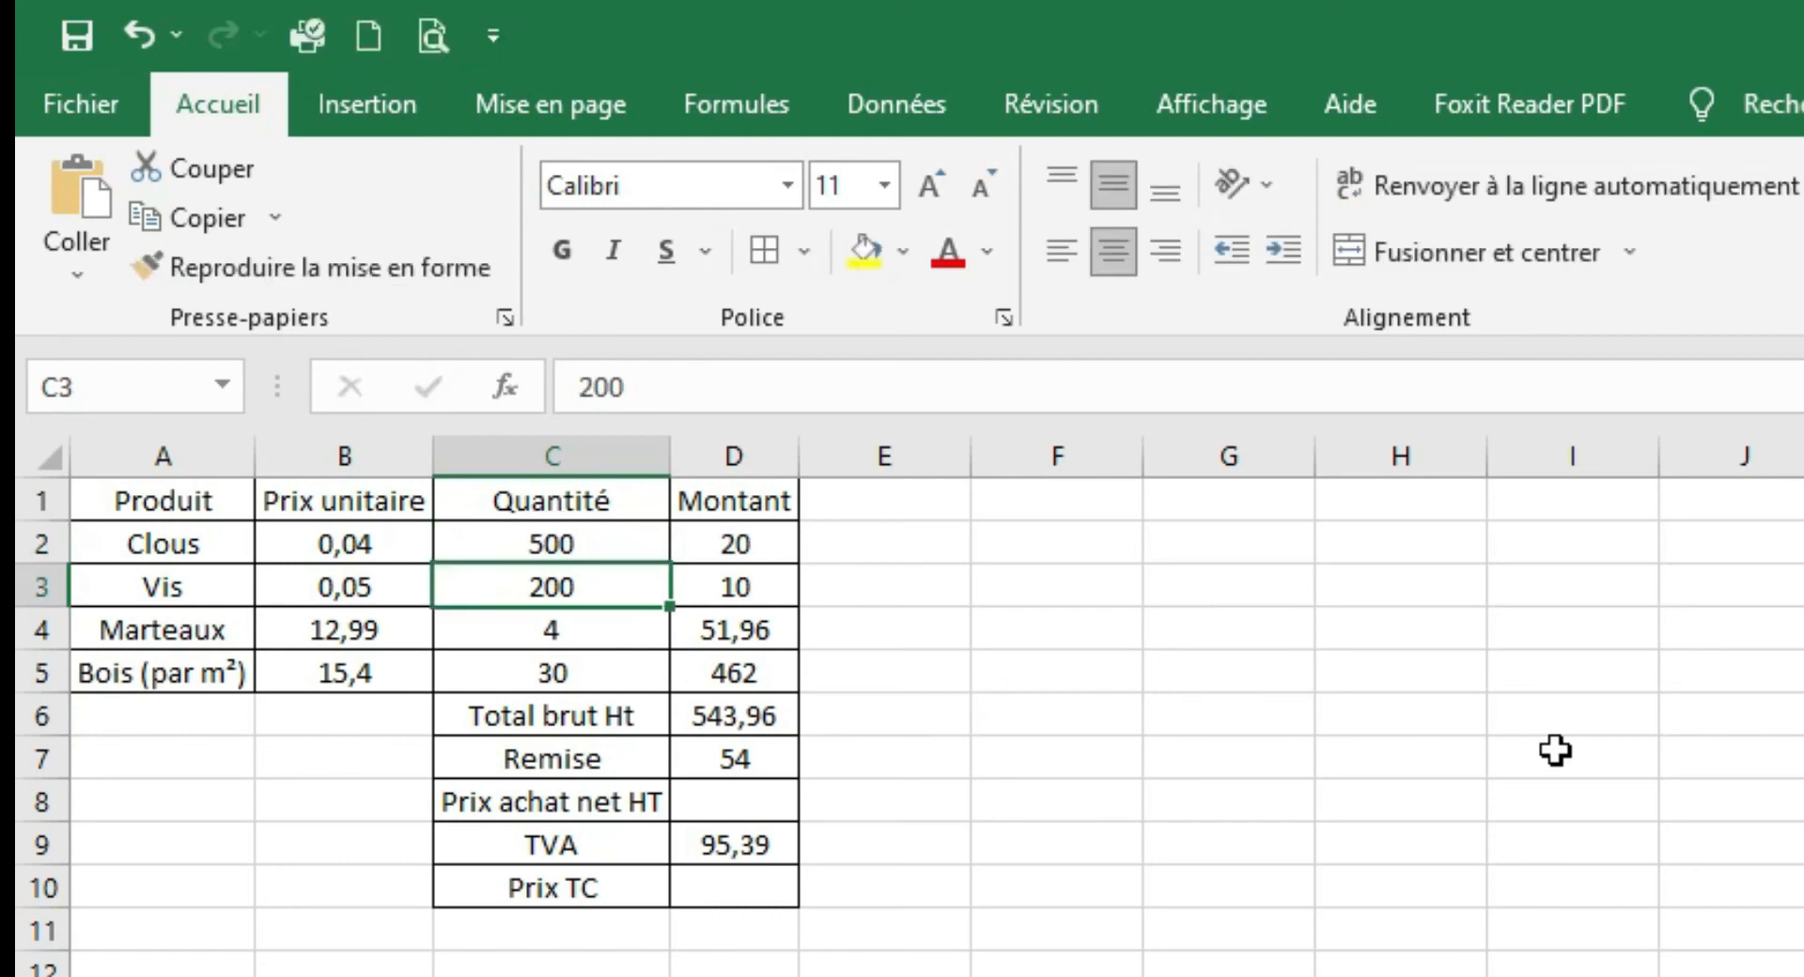
key(Up)
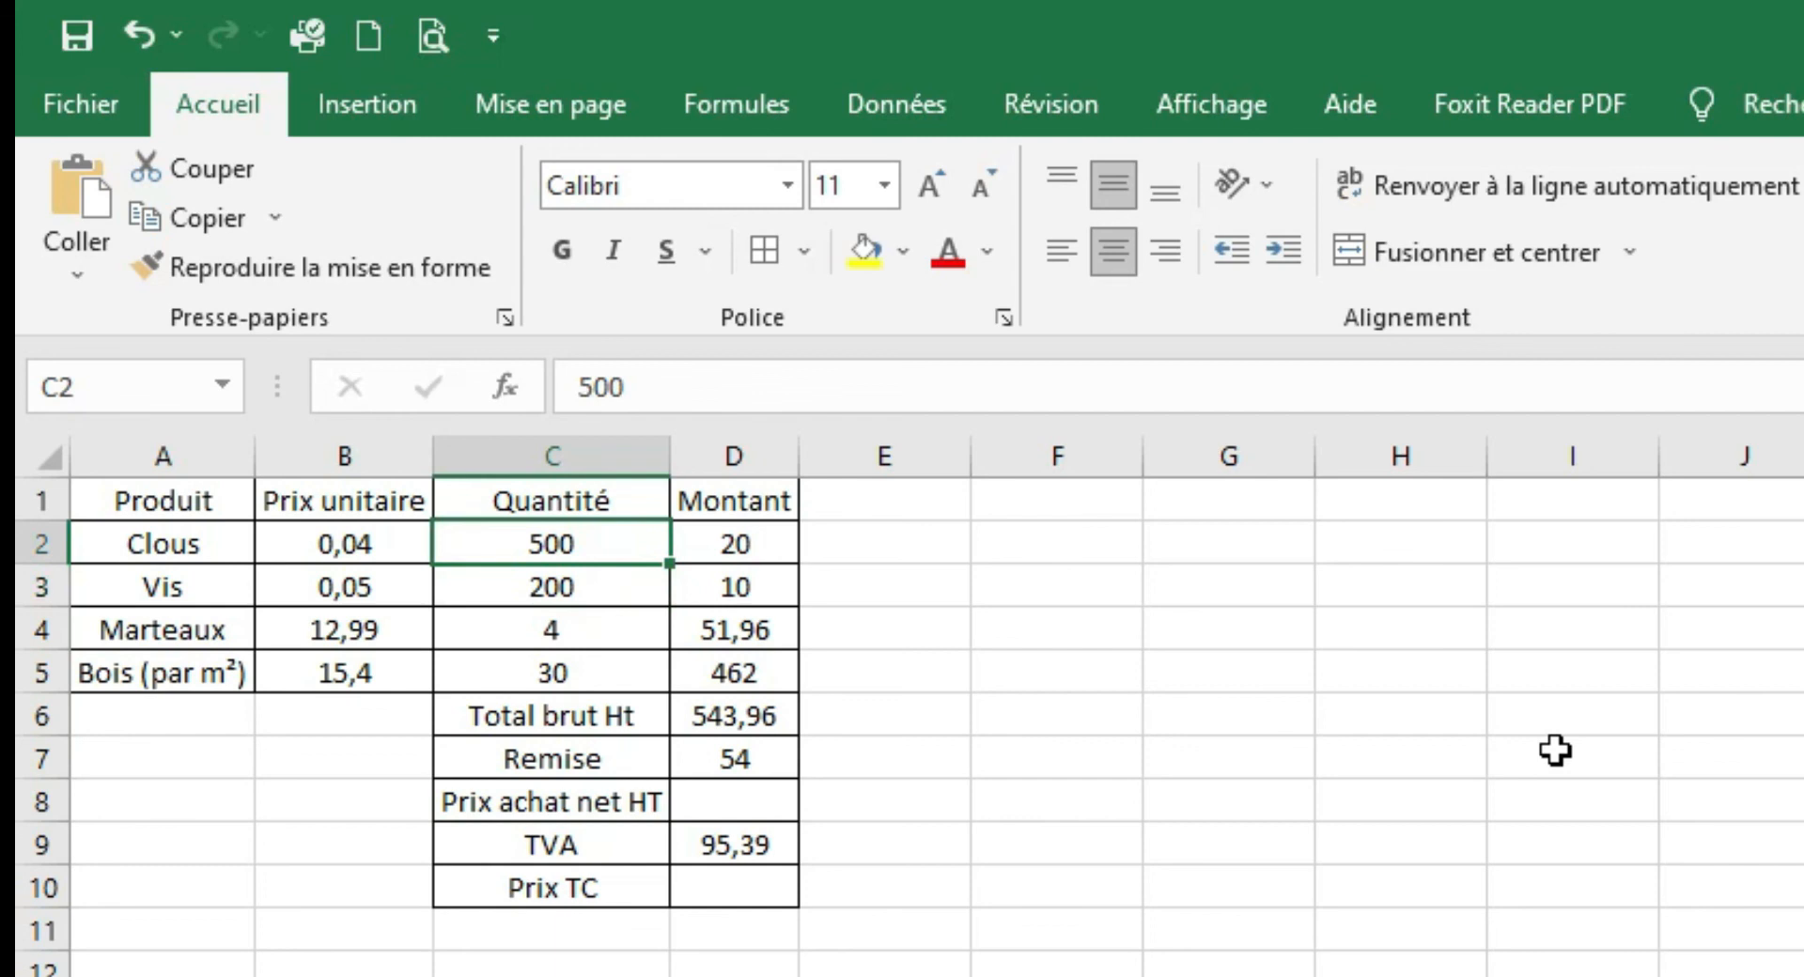
text(600)
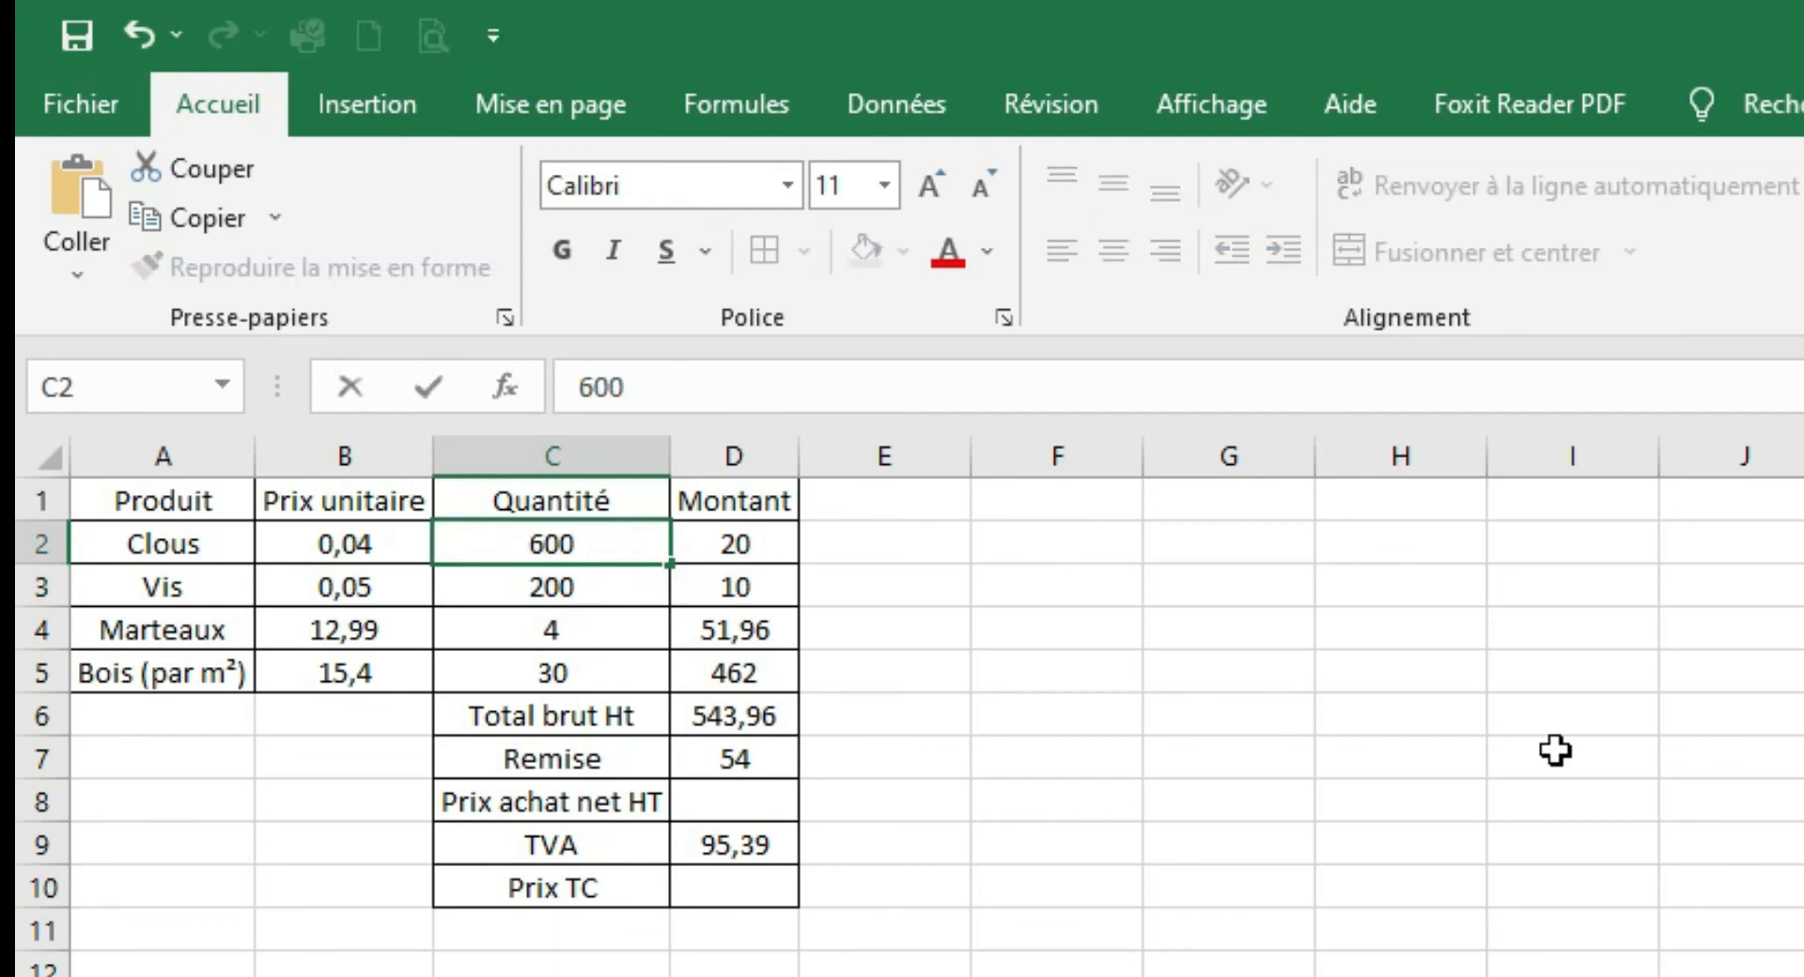
key(Return)
key(Up)
key(F2)
key(BackSpace)
key(BackSpace)
text(50)
key(Tab)
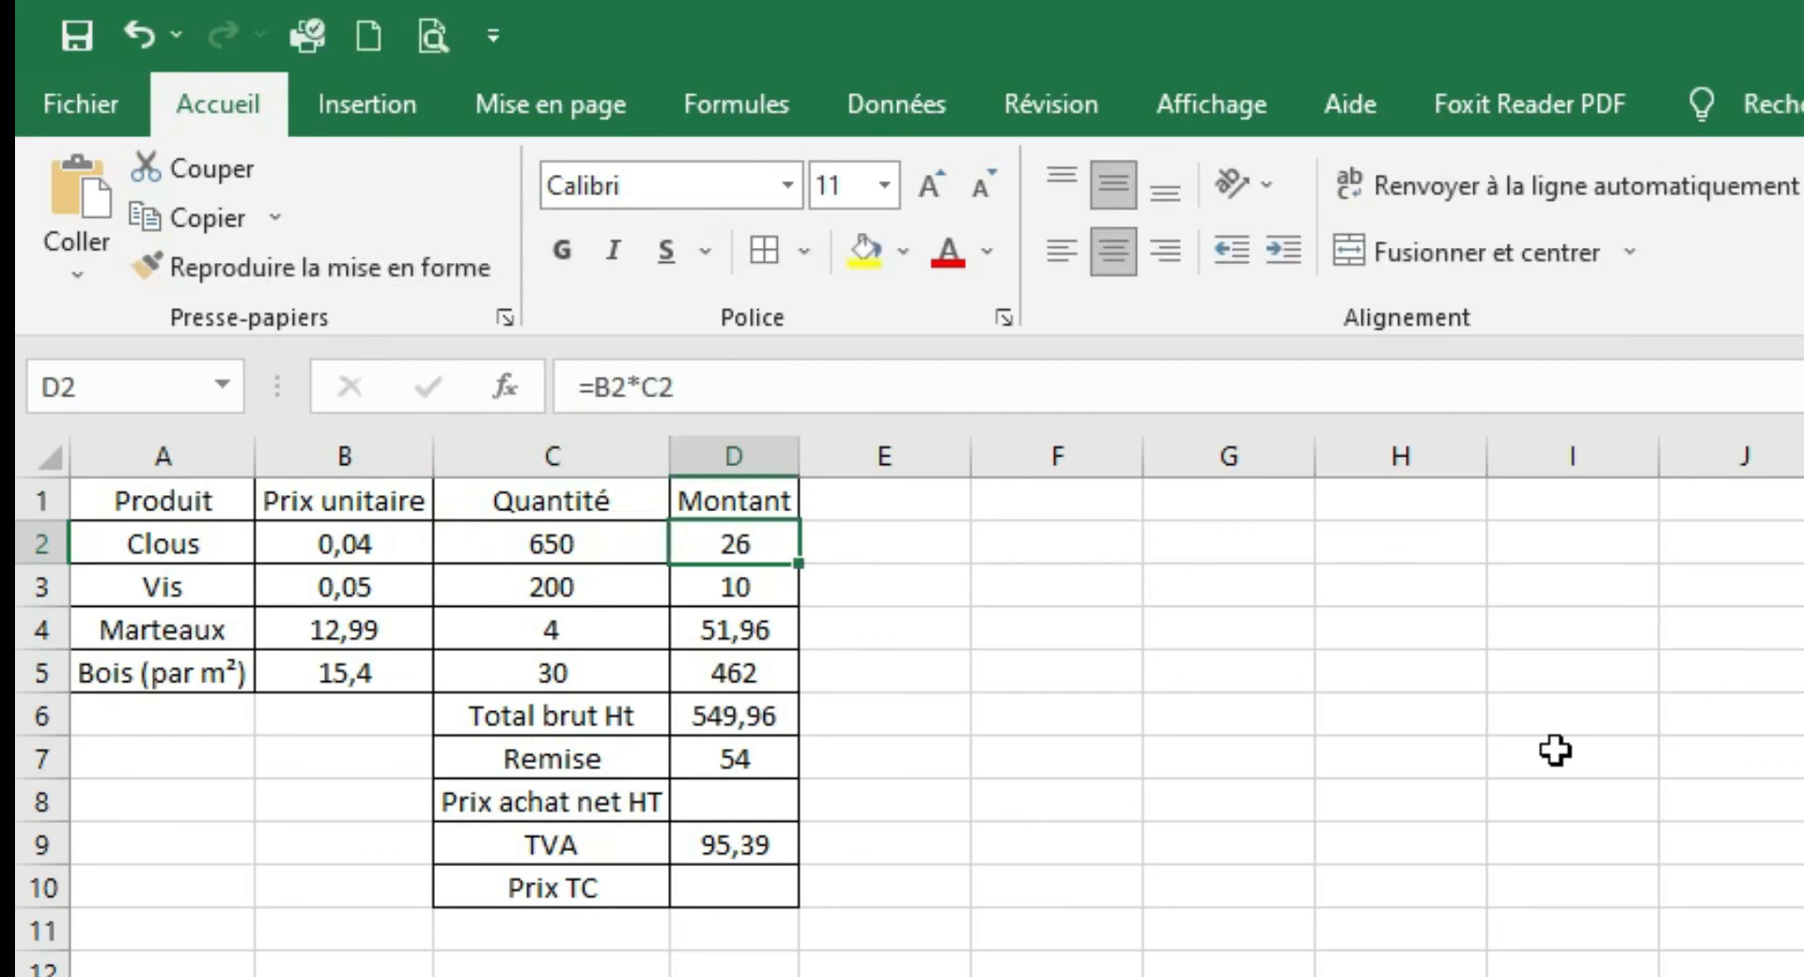
key(Left)
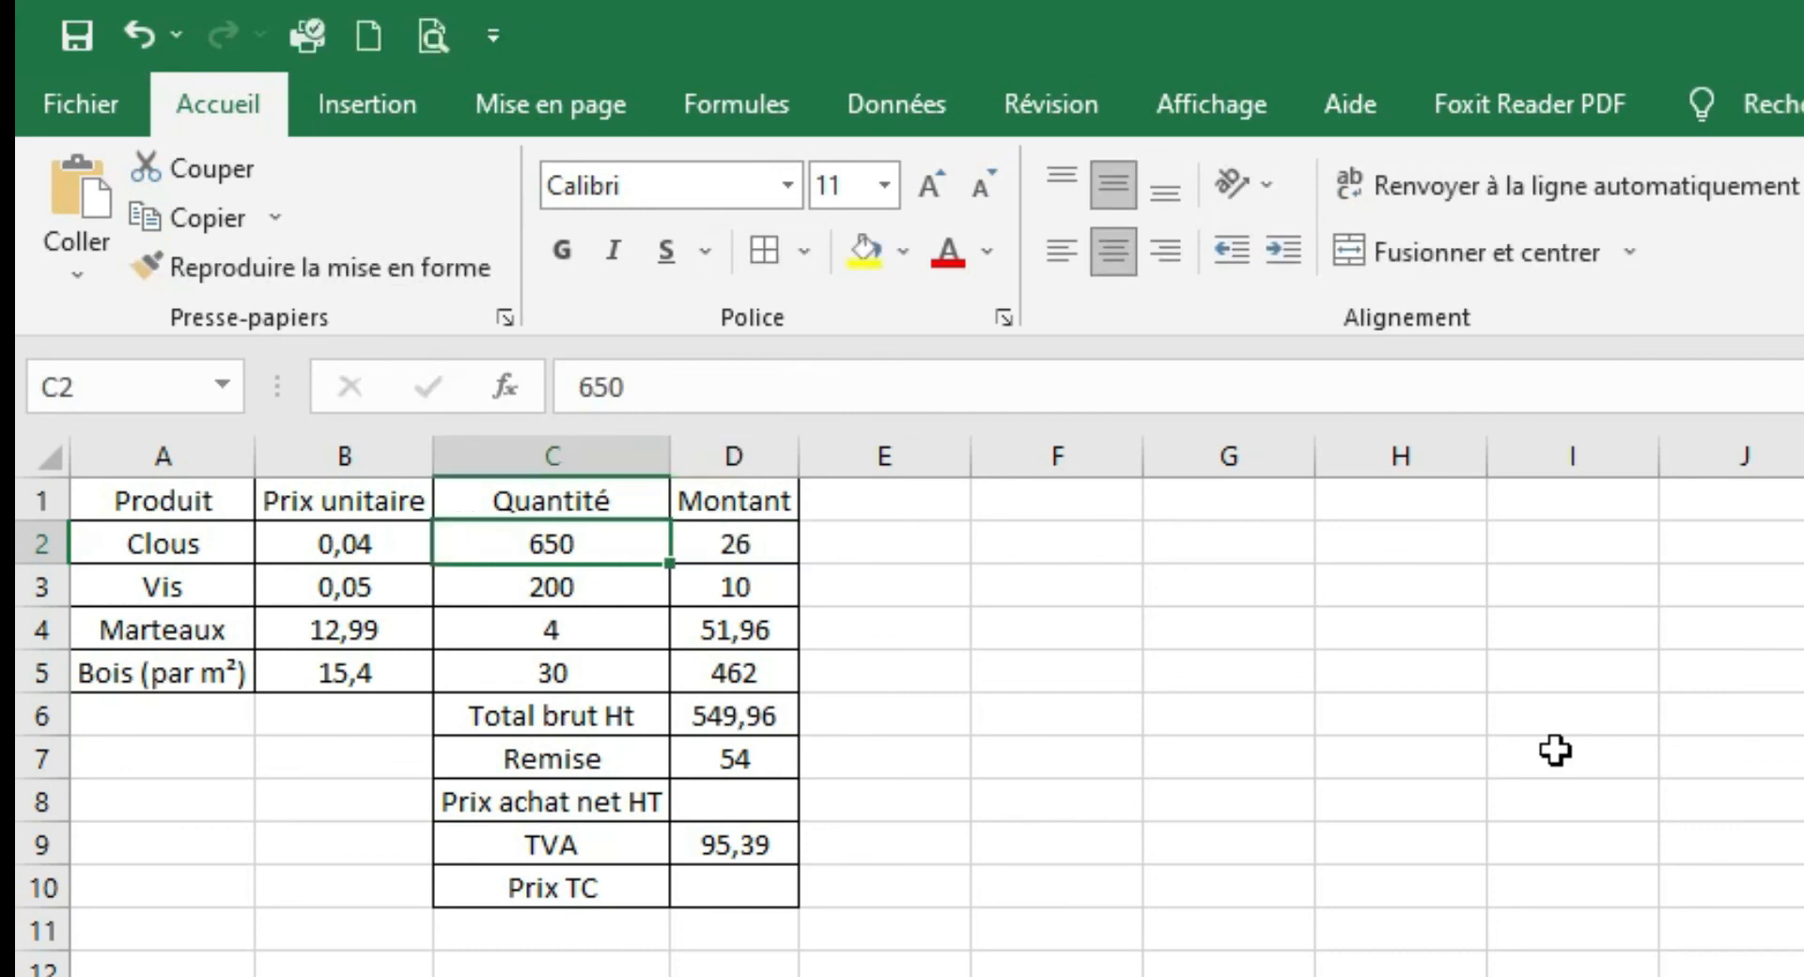
- Set the Clous quantity in C2 to 651 and check the gross total formula in D6
text(651)
key(Tab)
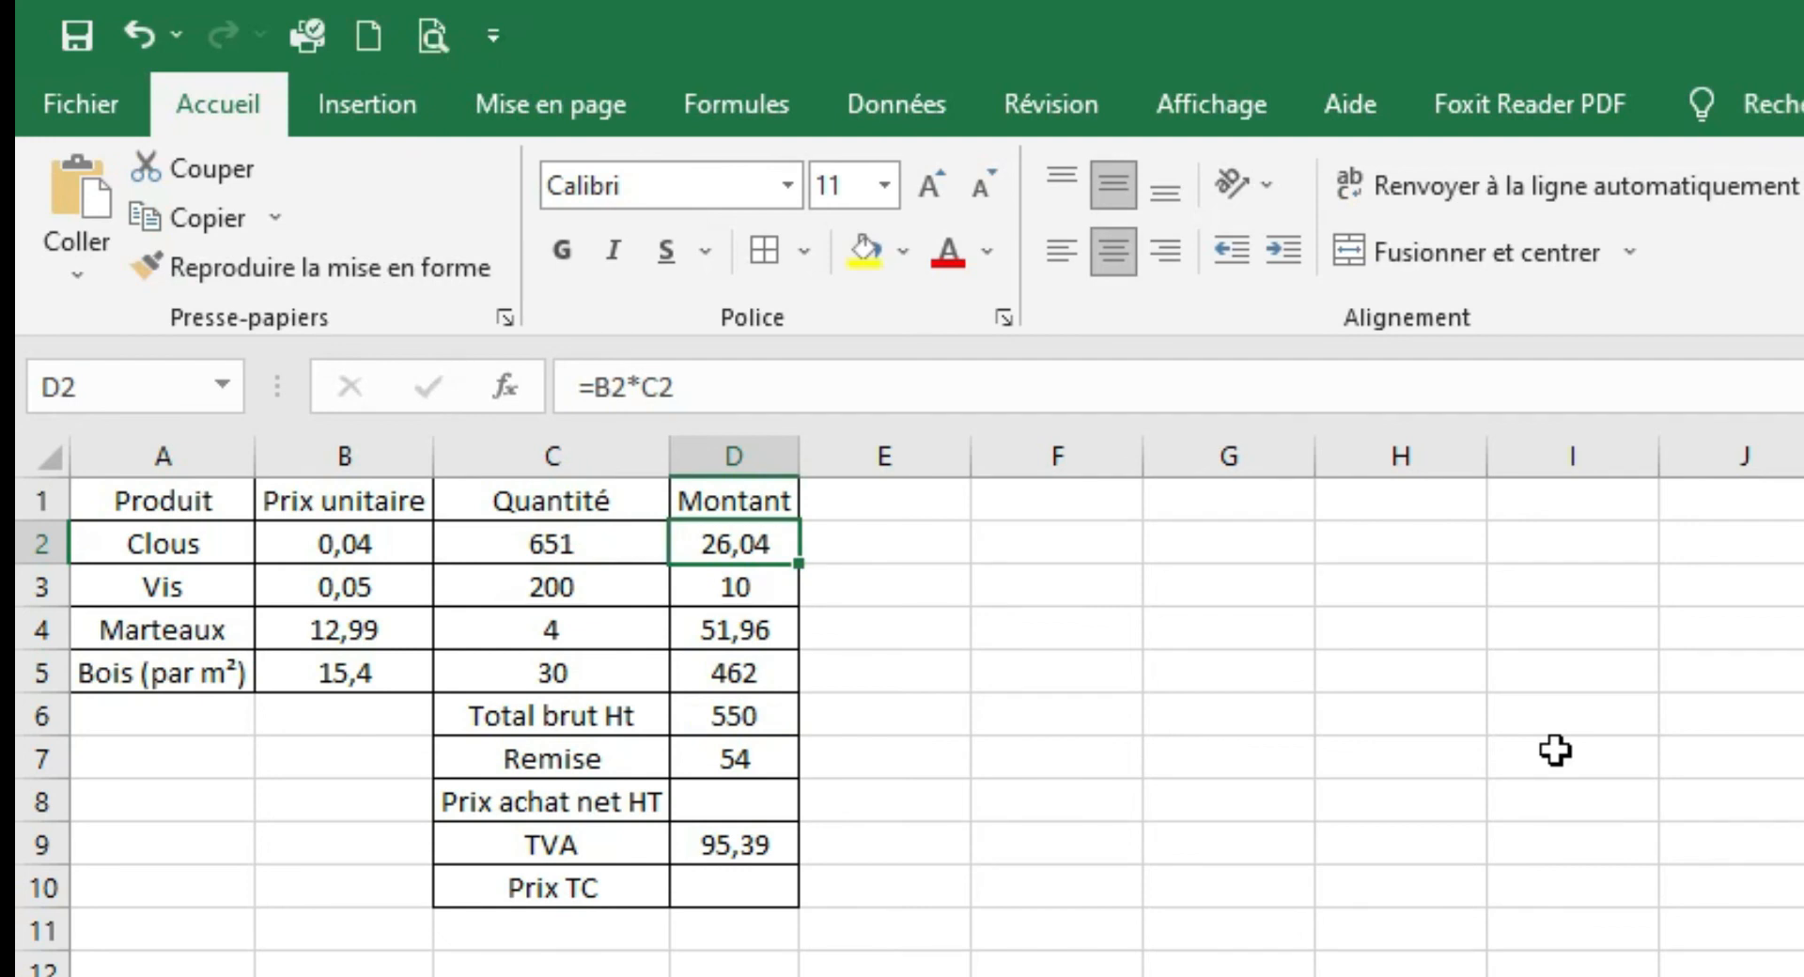
key(Down)
key(Down)
key(Down)
key(Down)
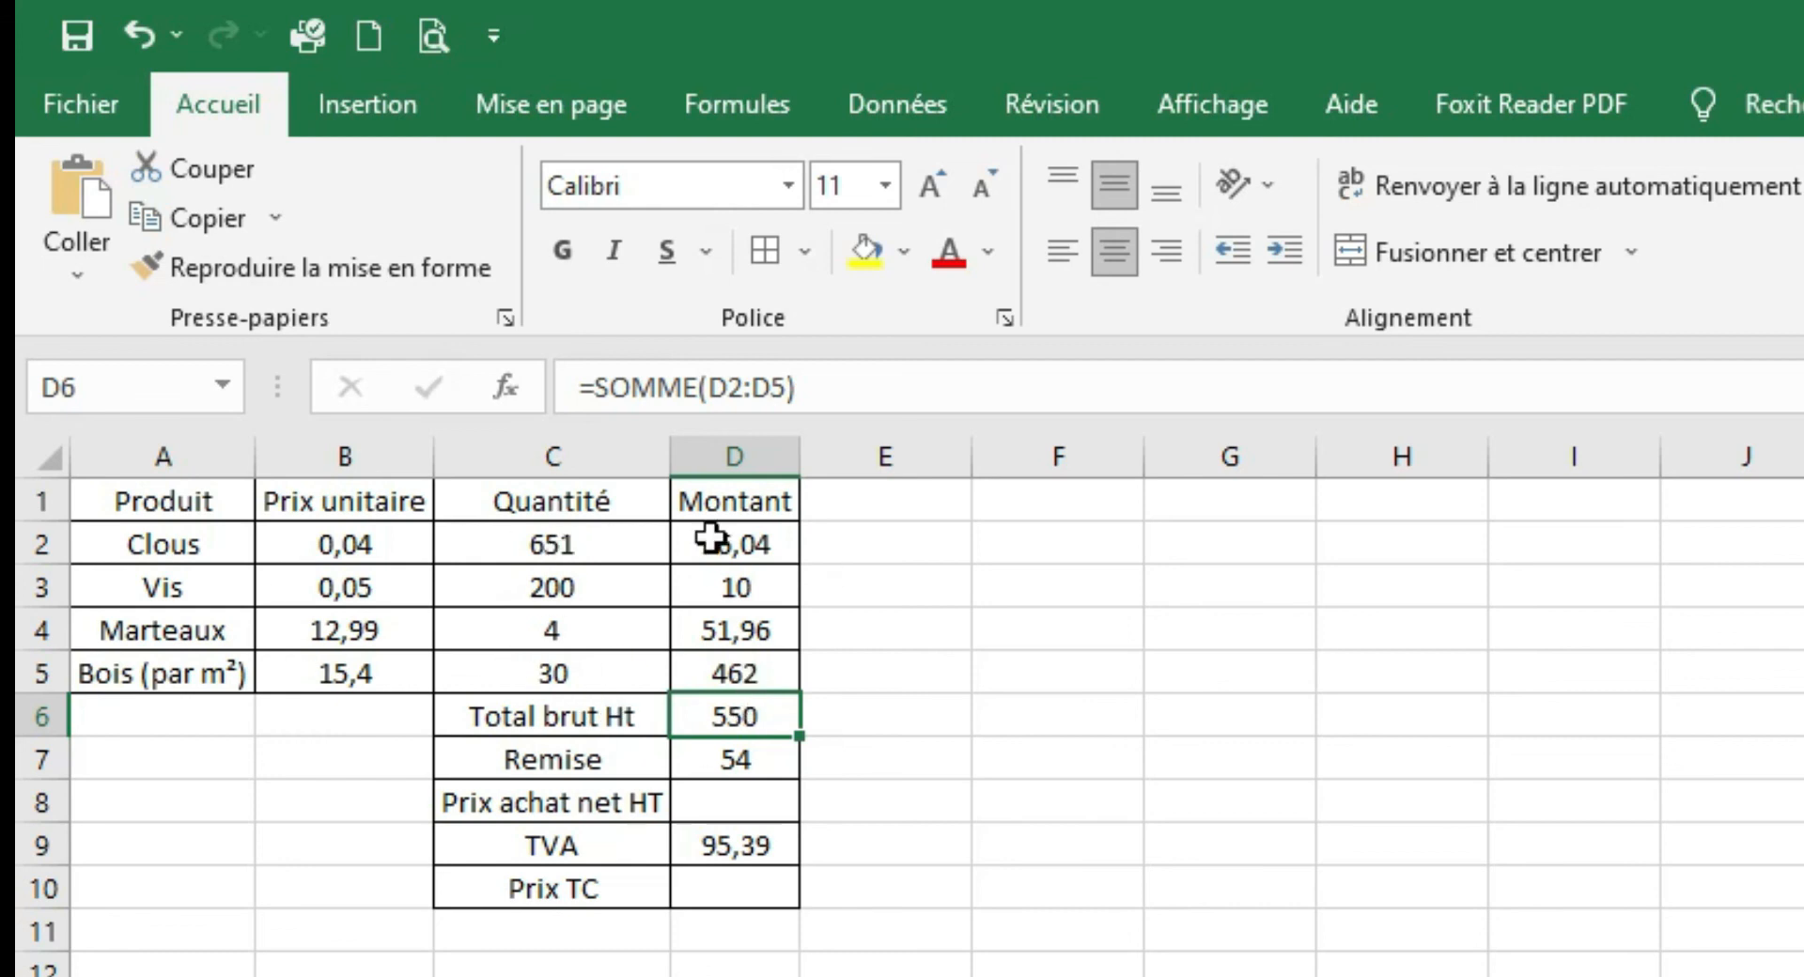
- Set the Vis unit price in B3 to 0,03
click(339, 585)
text(0,03)
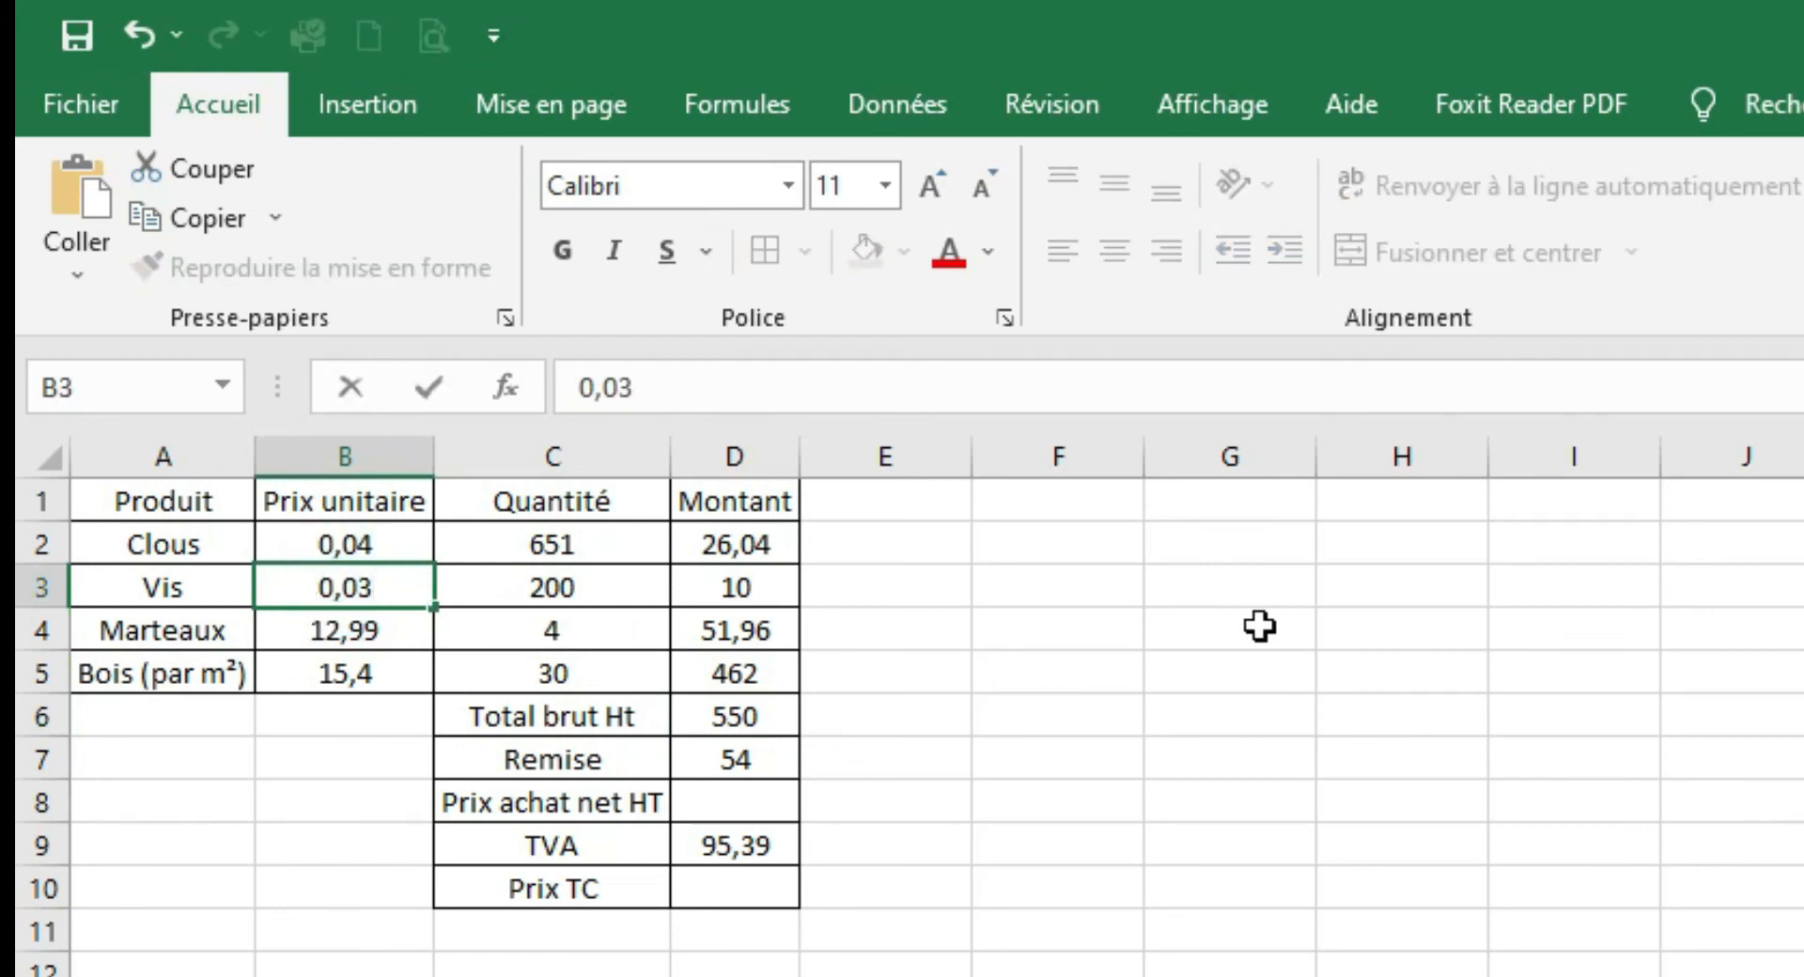
key(Tab)
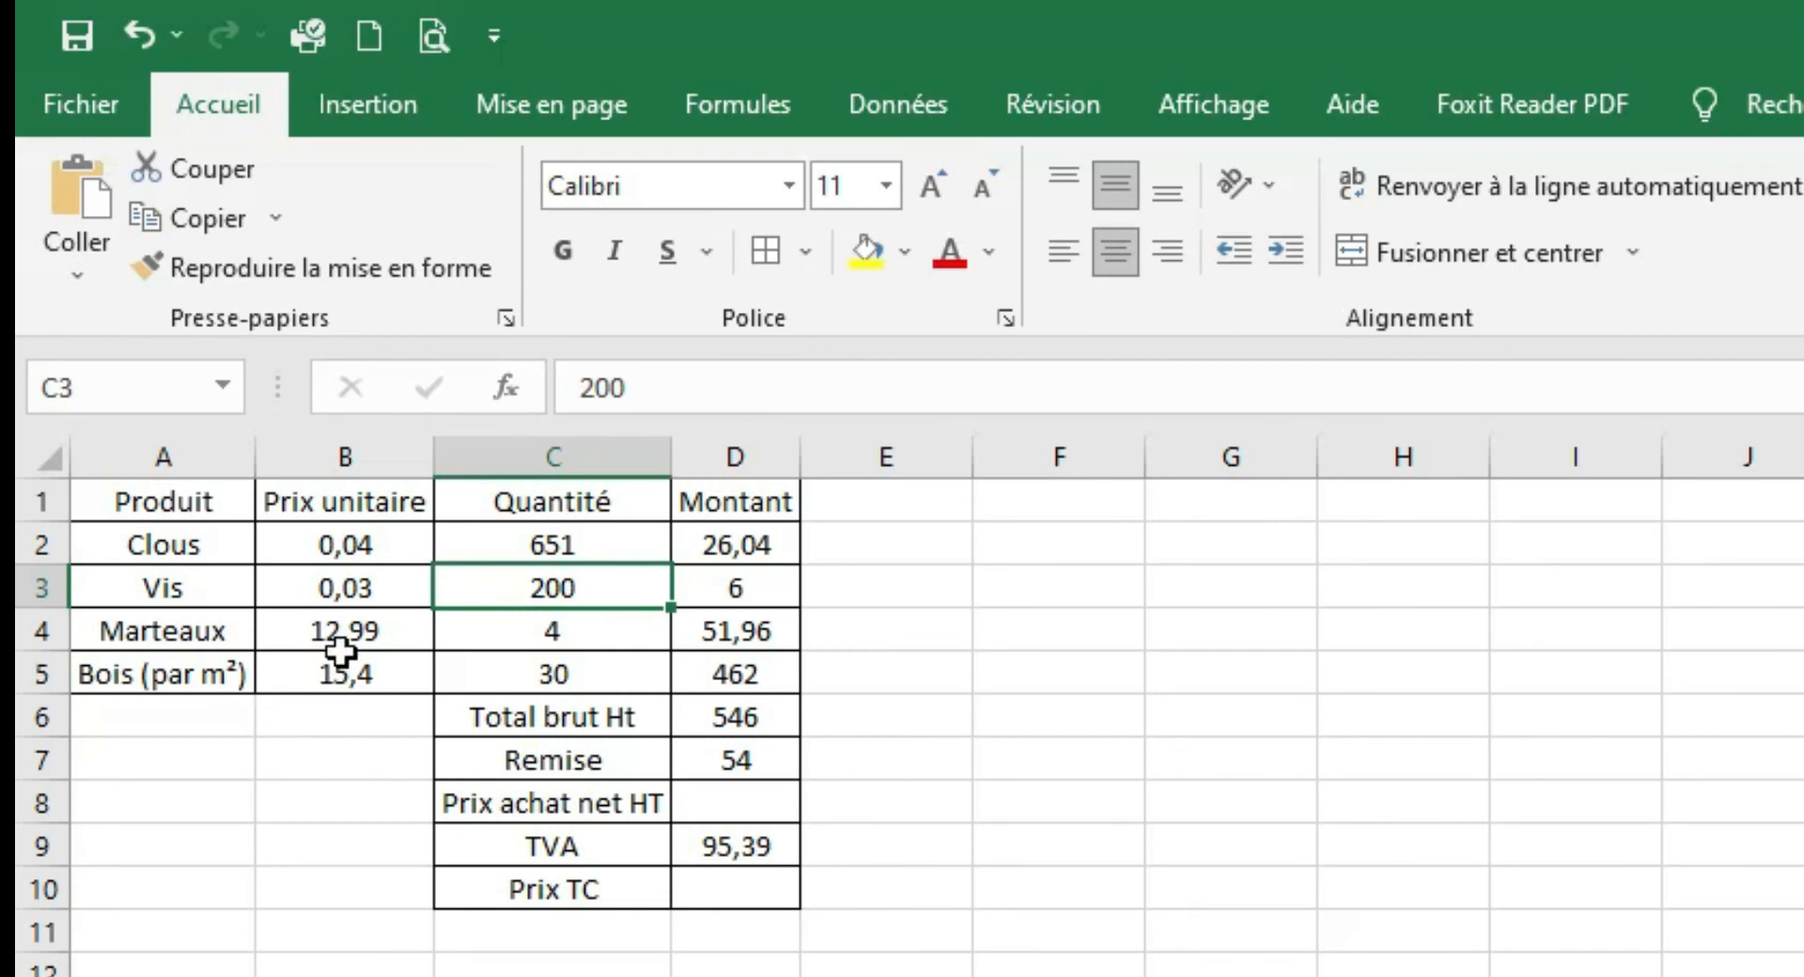
- Try Marteaux quantities of 7, 8 and 9 in C4 to test their effect on the gross total
click(576, 634)
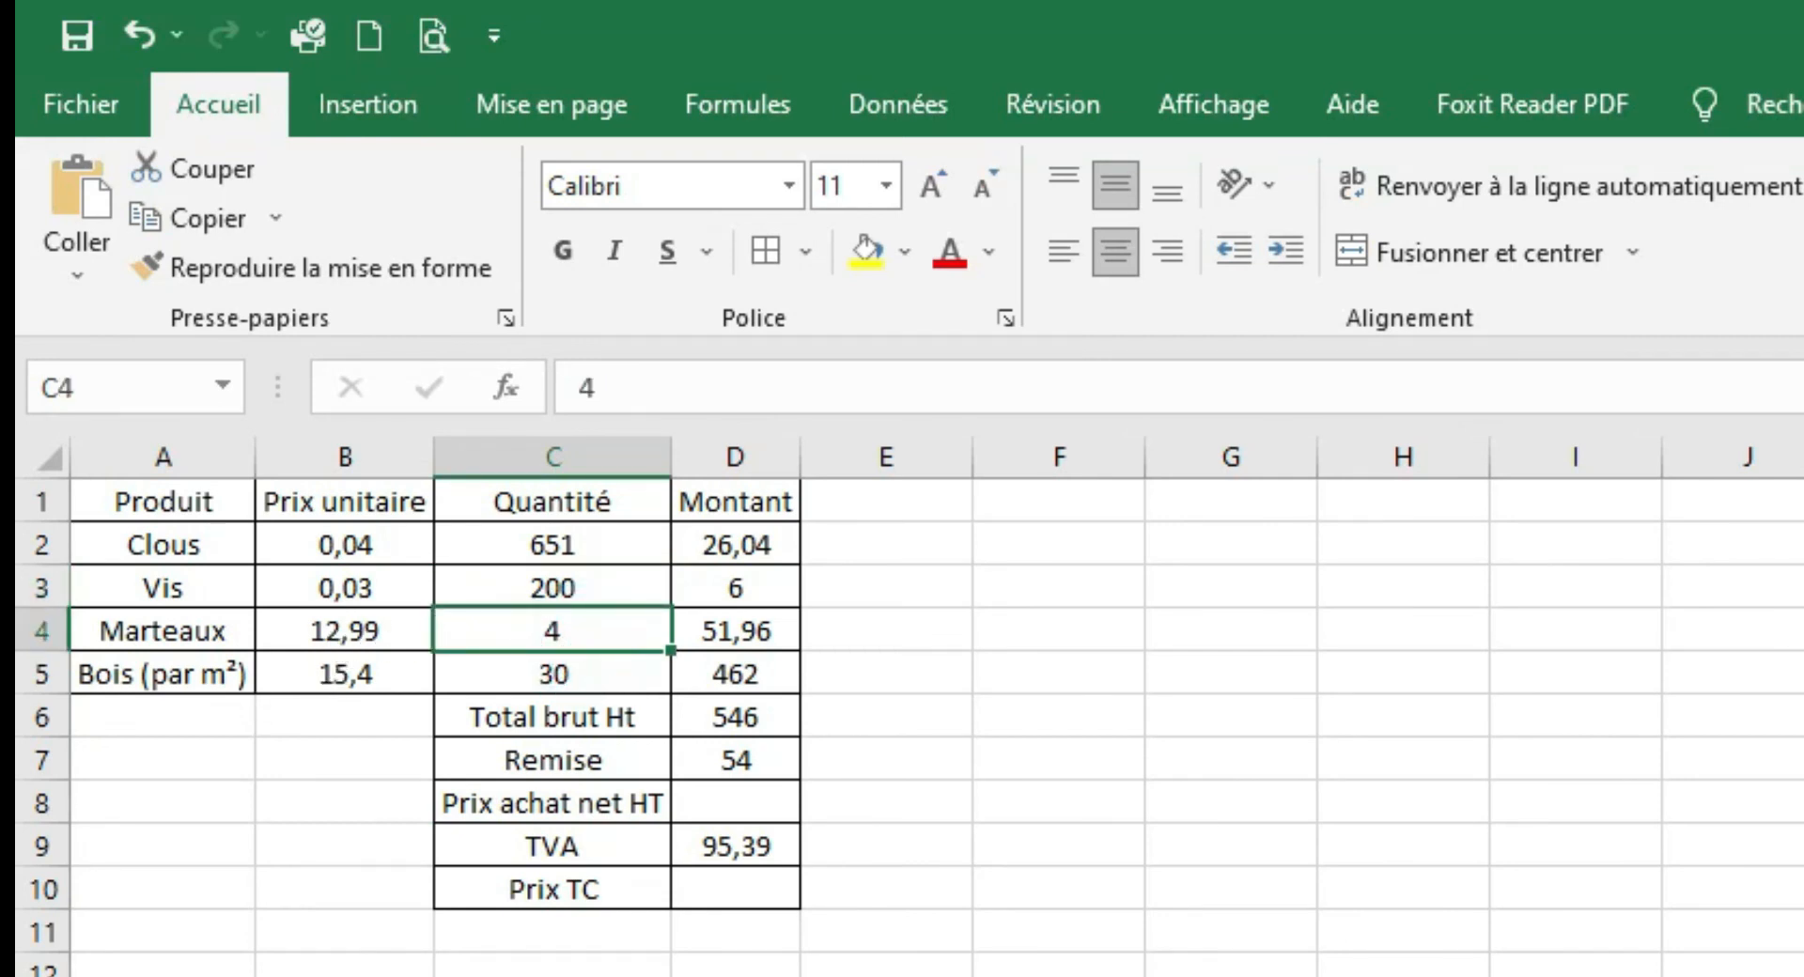
text(7)
key(Tab)
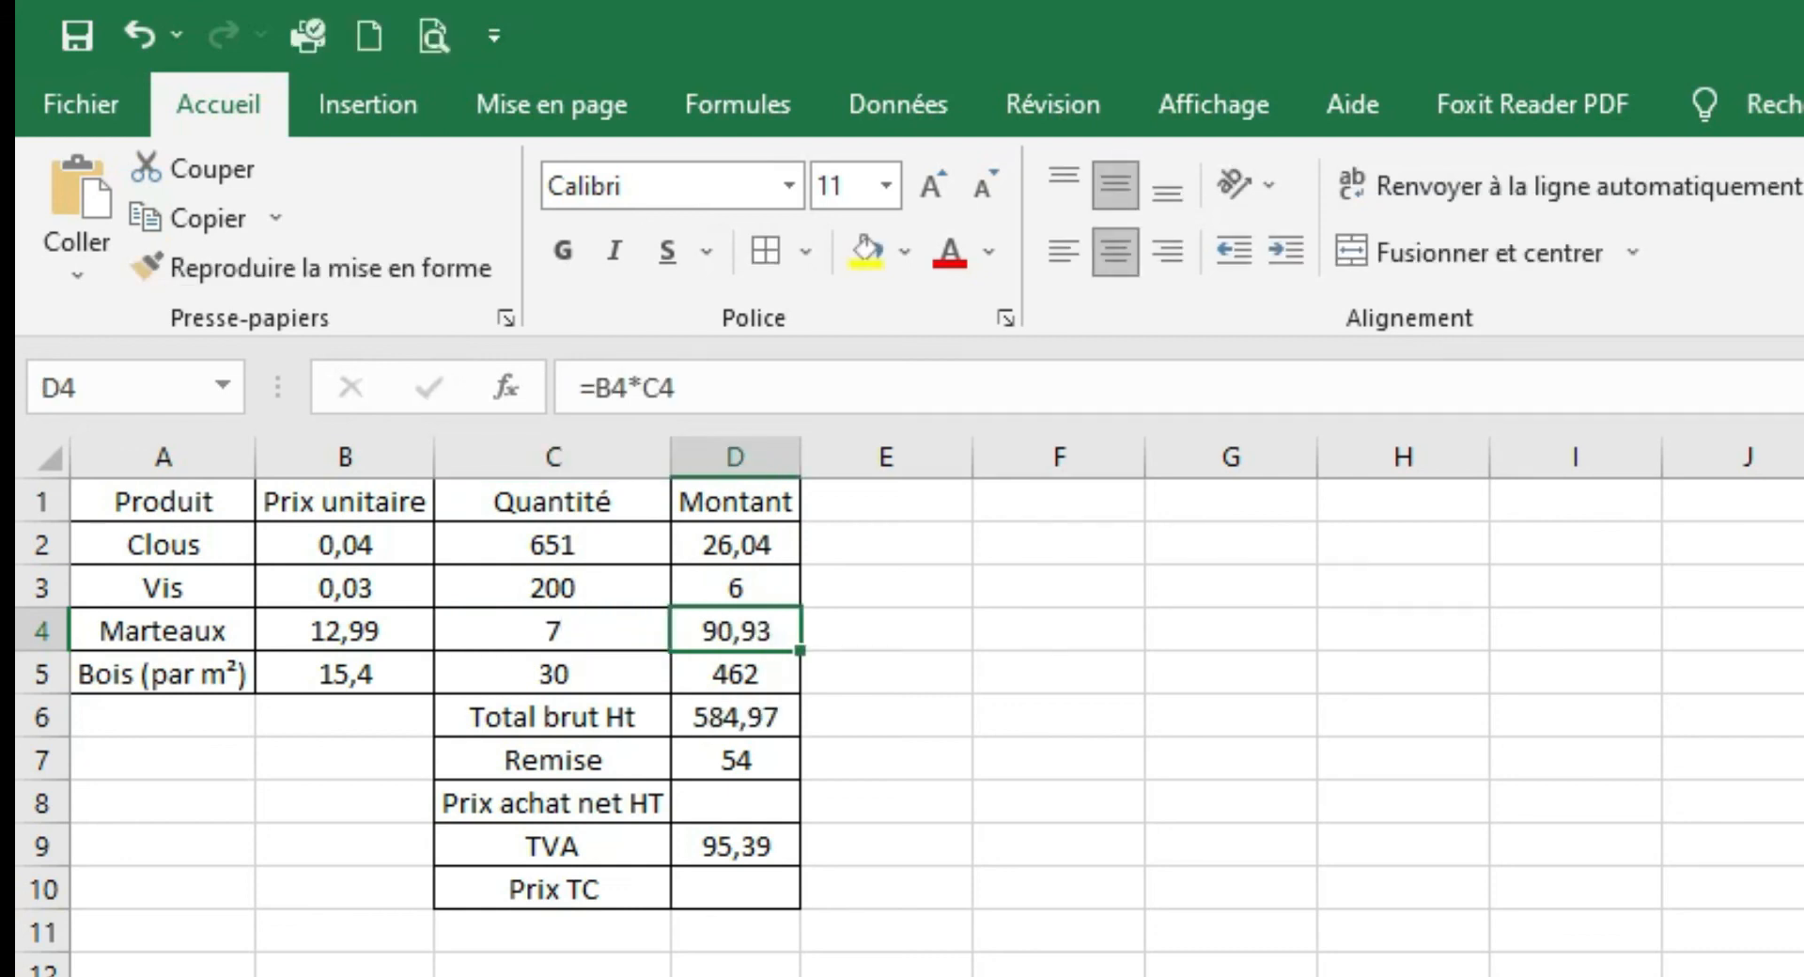
click(577, 634)
text(8)
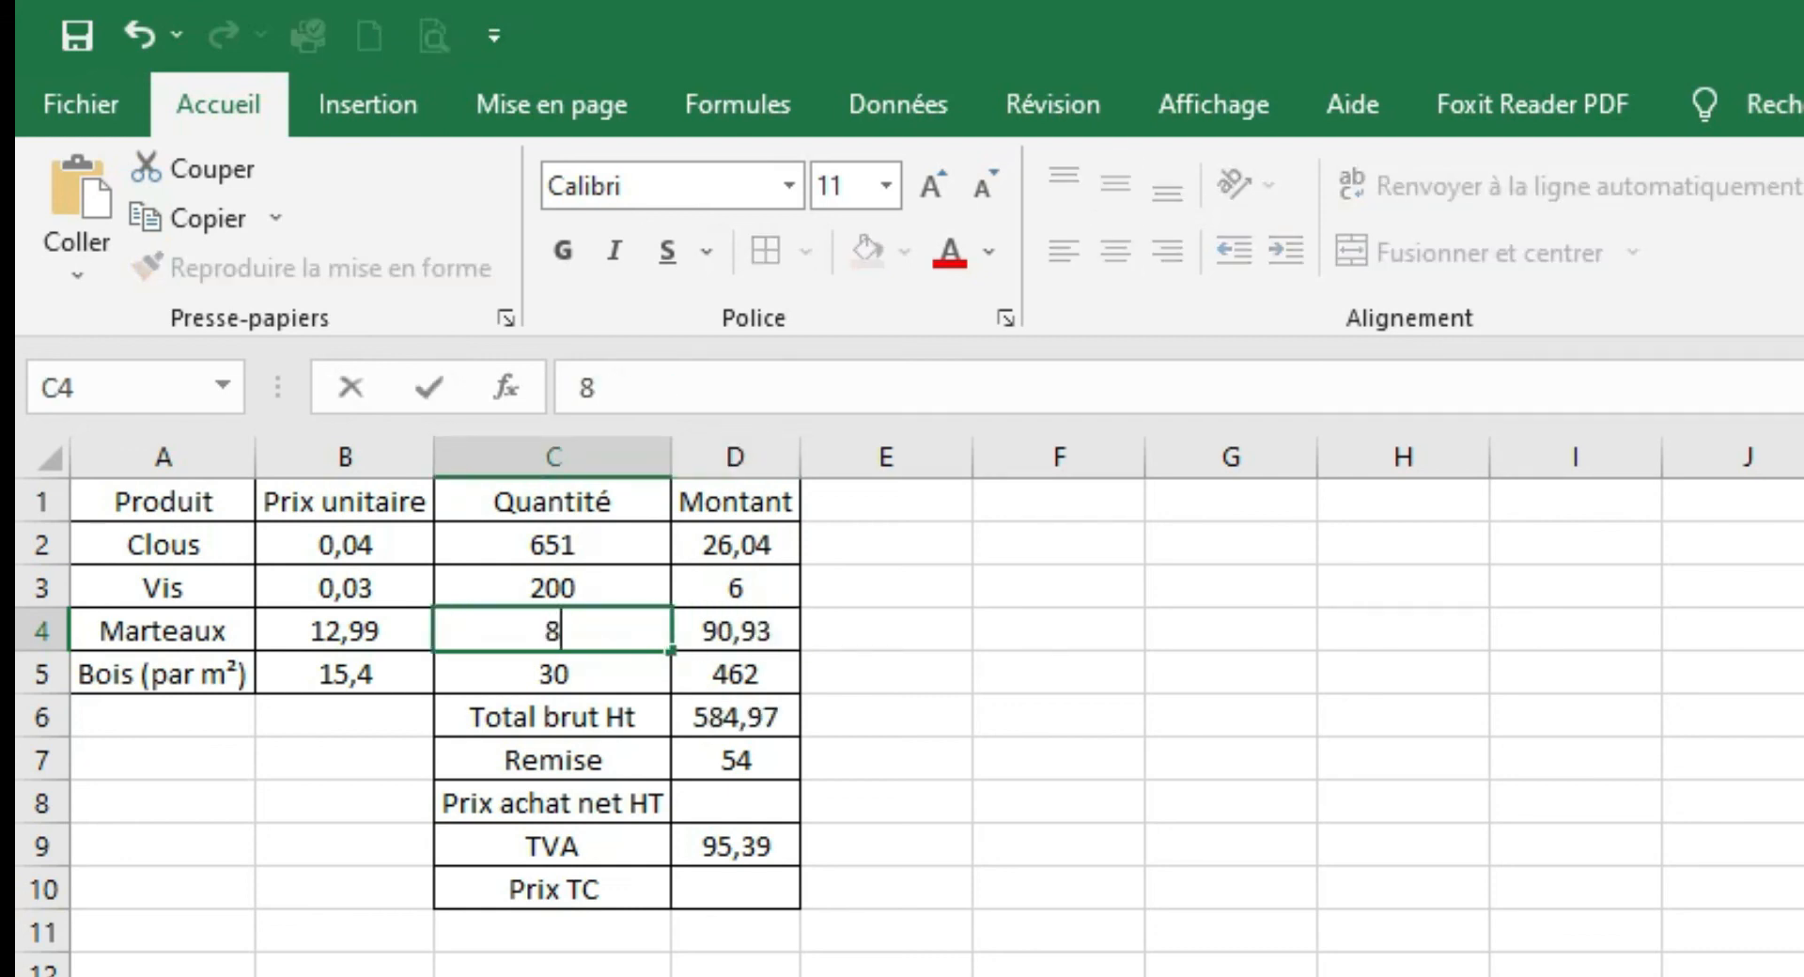
key(Right)
key(Left)
text(9)
key(Tab)
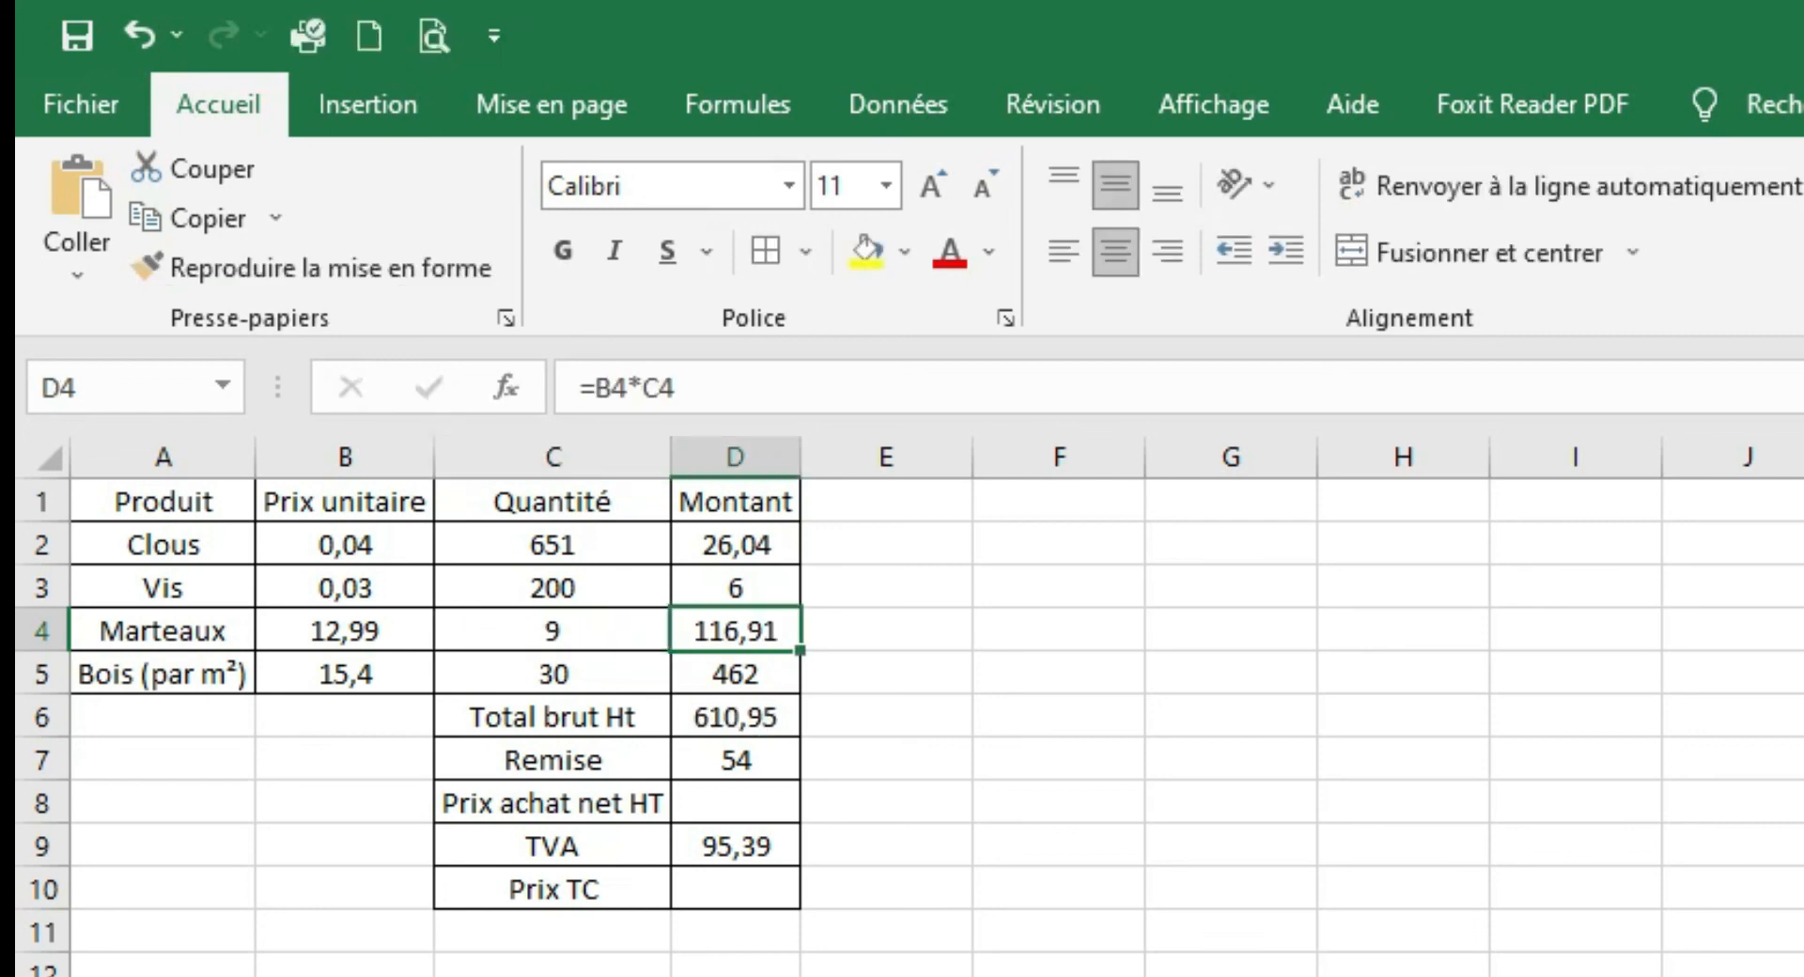
- Set the Marteaux quantity in C4 to 8
key(Left)
text(8)
key(Tab)
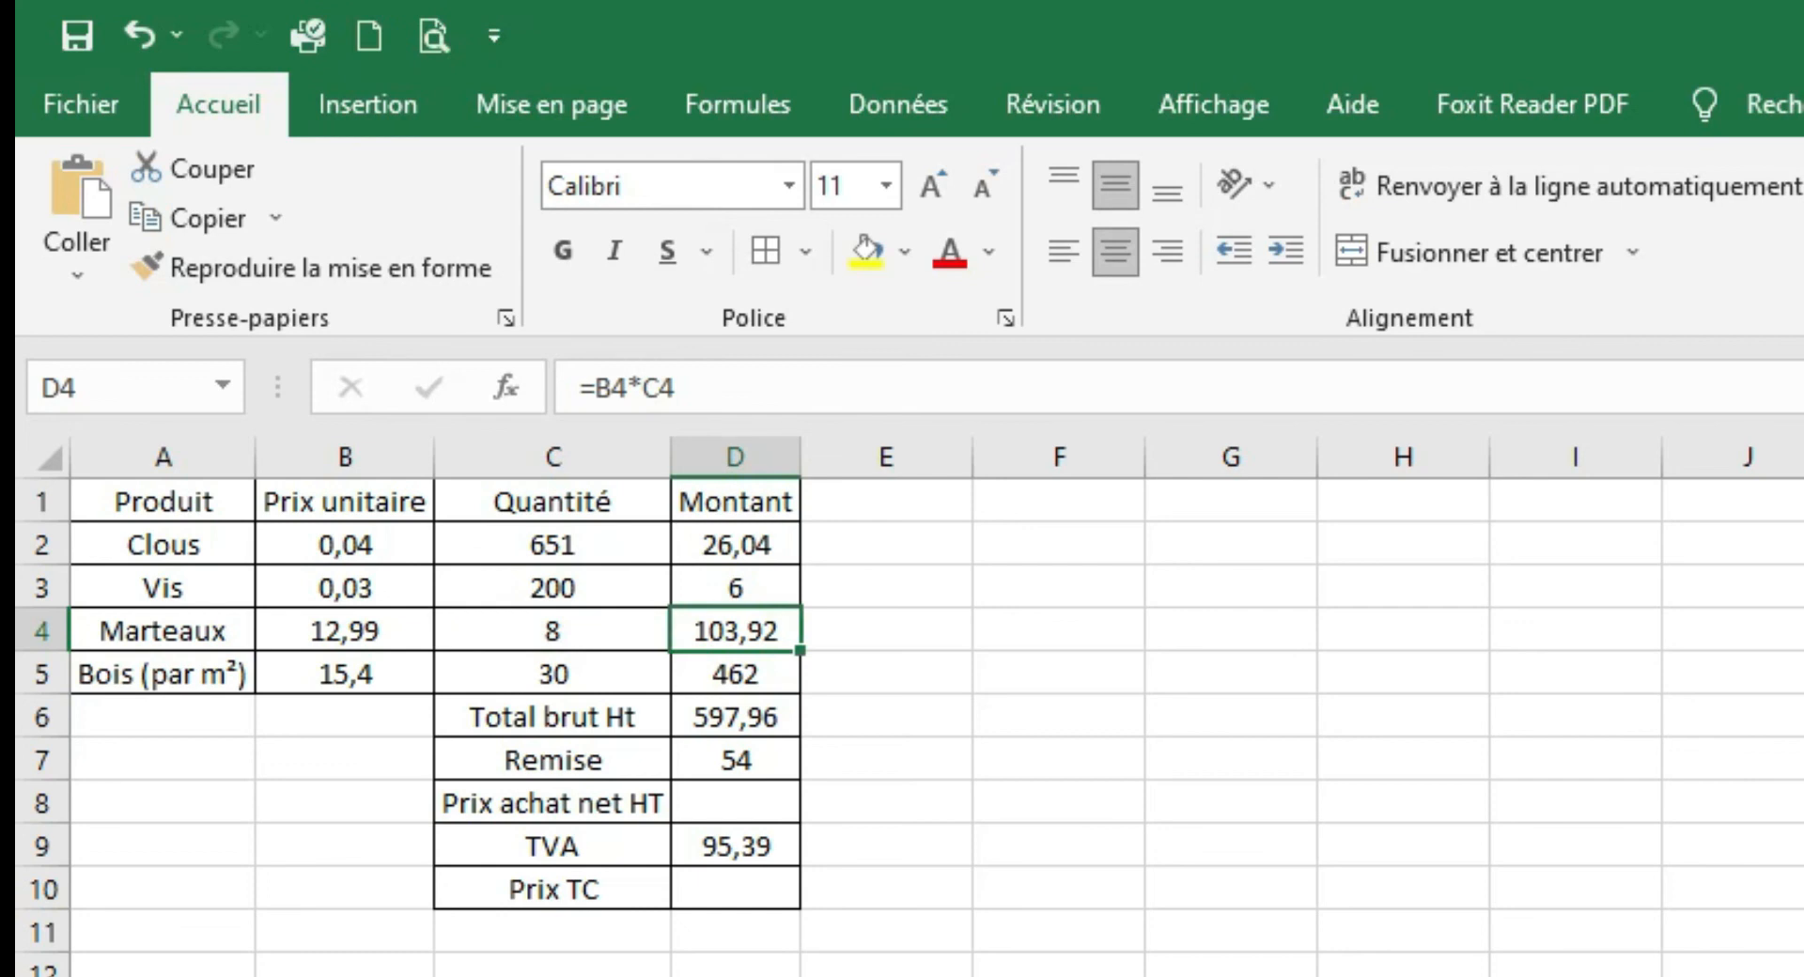
- Try Vis quantities of 210 and 230 in C3 to test their effect on the gross total
key(Left)
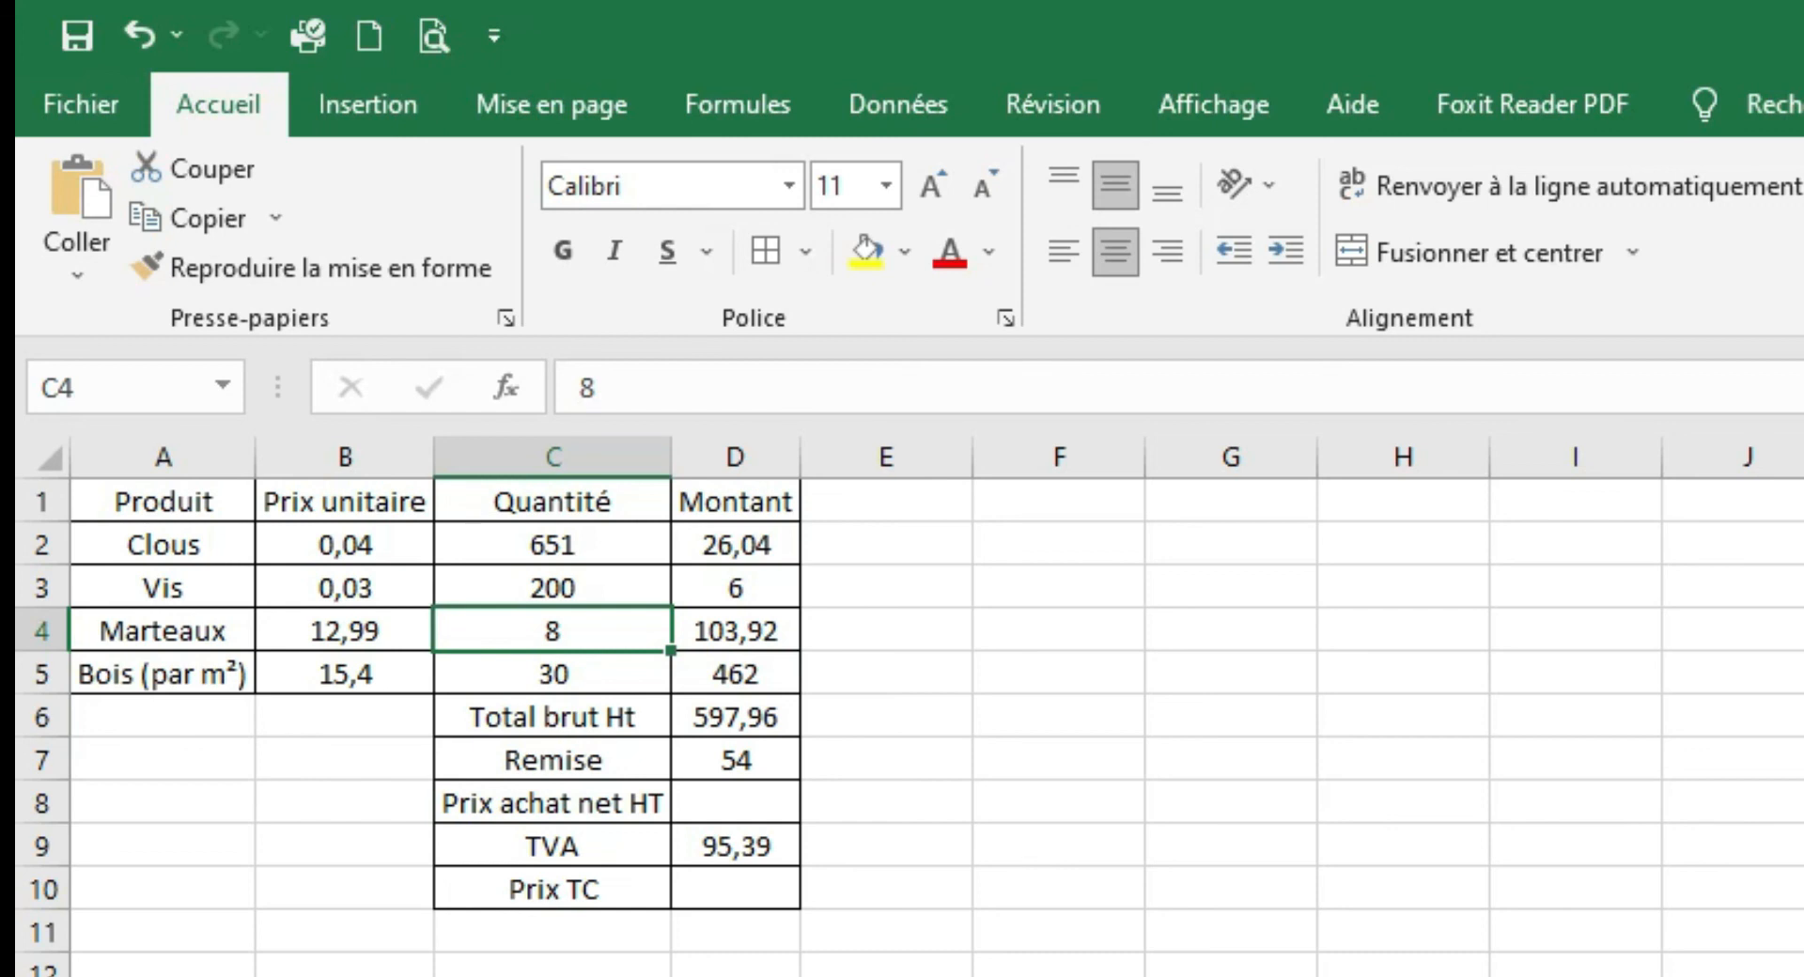
key(Up)
text(210)
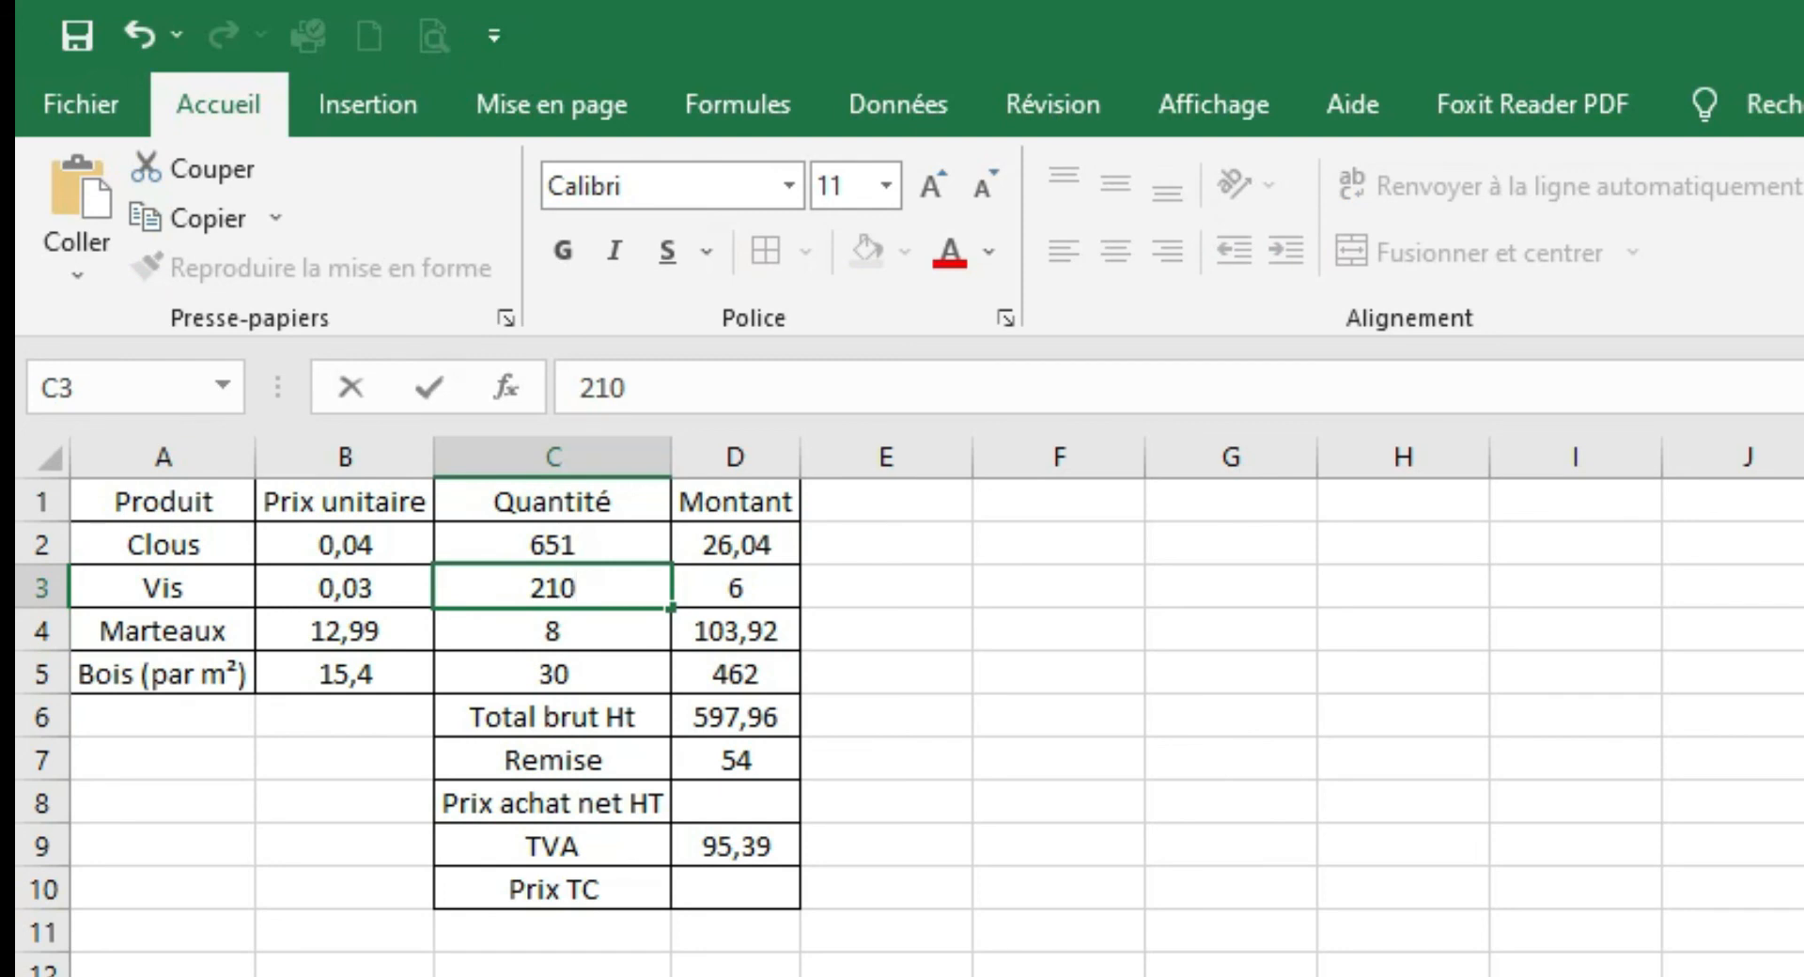
key(Tab)
key(Left)
key(F2)
key(BackSpace)
key(BackSpace)
text(30)
key(Tab)
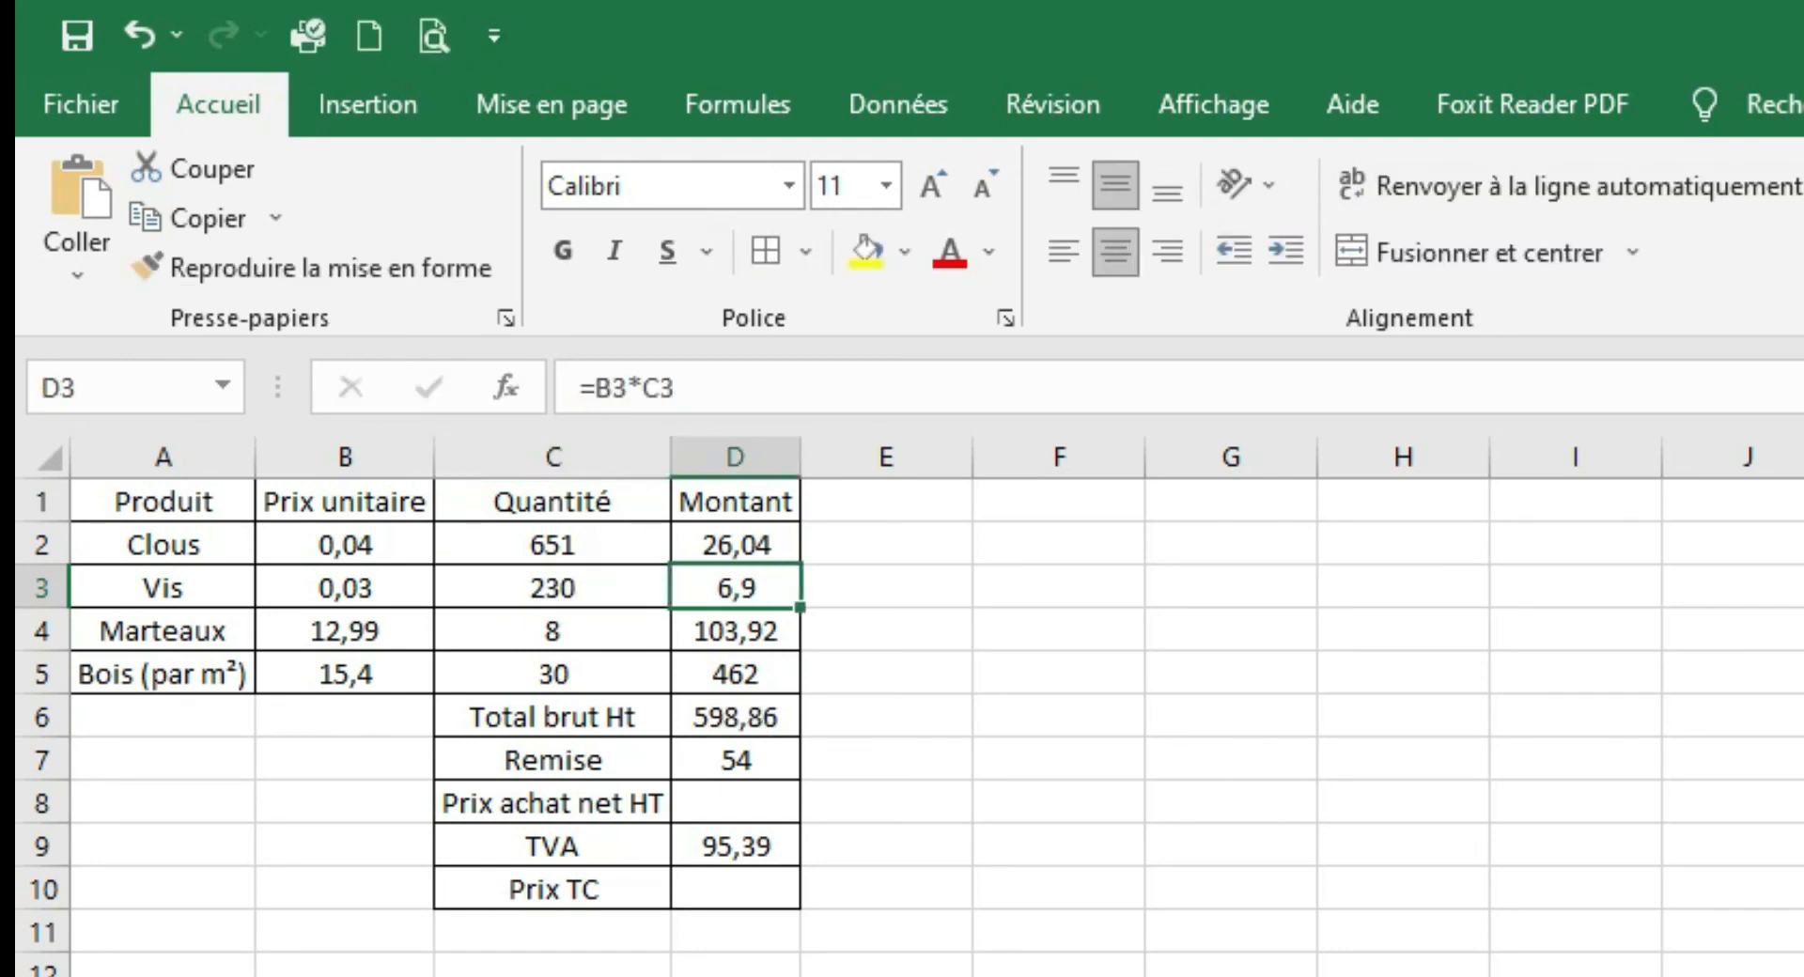
- Try Vis quantities of 250 and 270 in C3 to raise the gross total further
key(Left)
key(F2)
key(BackSpace)
key(BackSpace)
text(50)
key(Tab)
key(Left)
key(F2)
key(BackSpace)
key(BackSpace)
text(70)
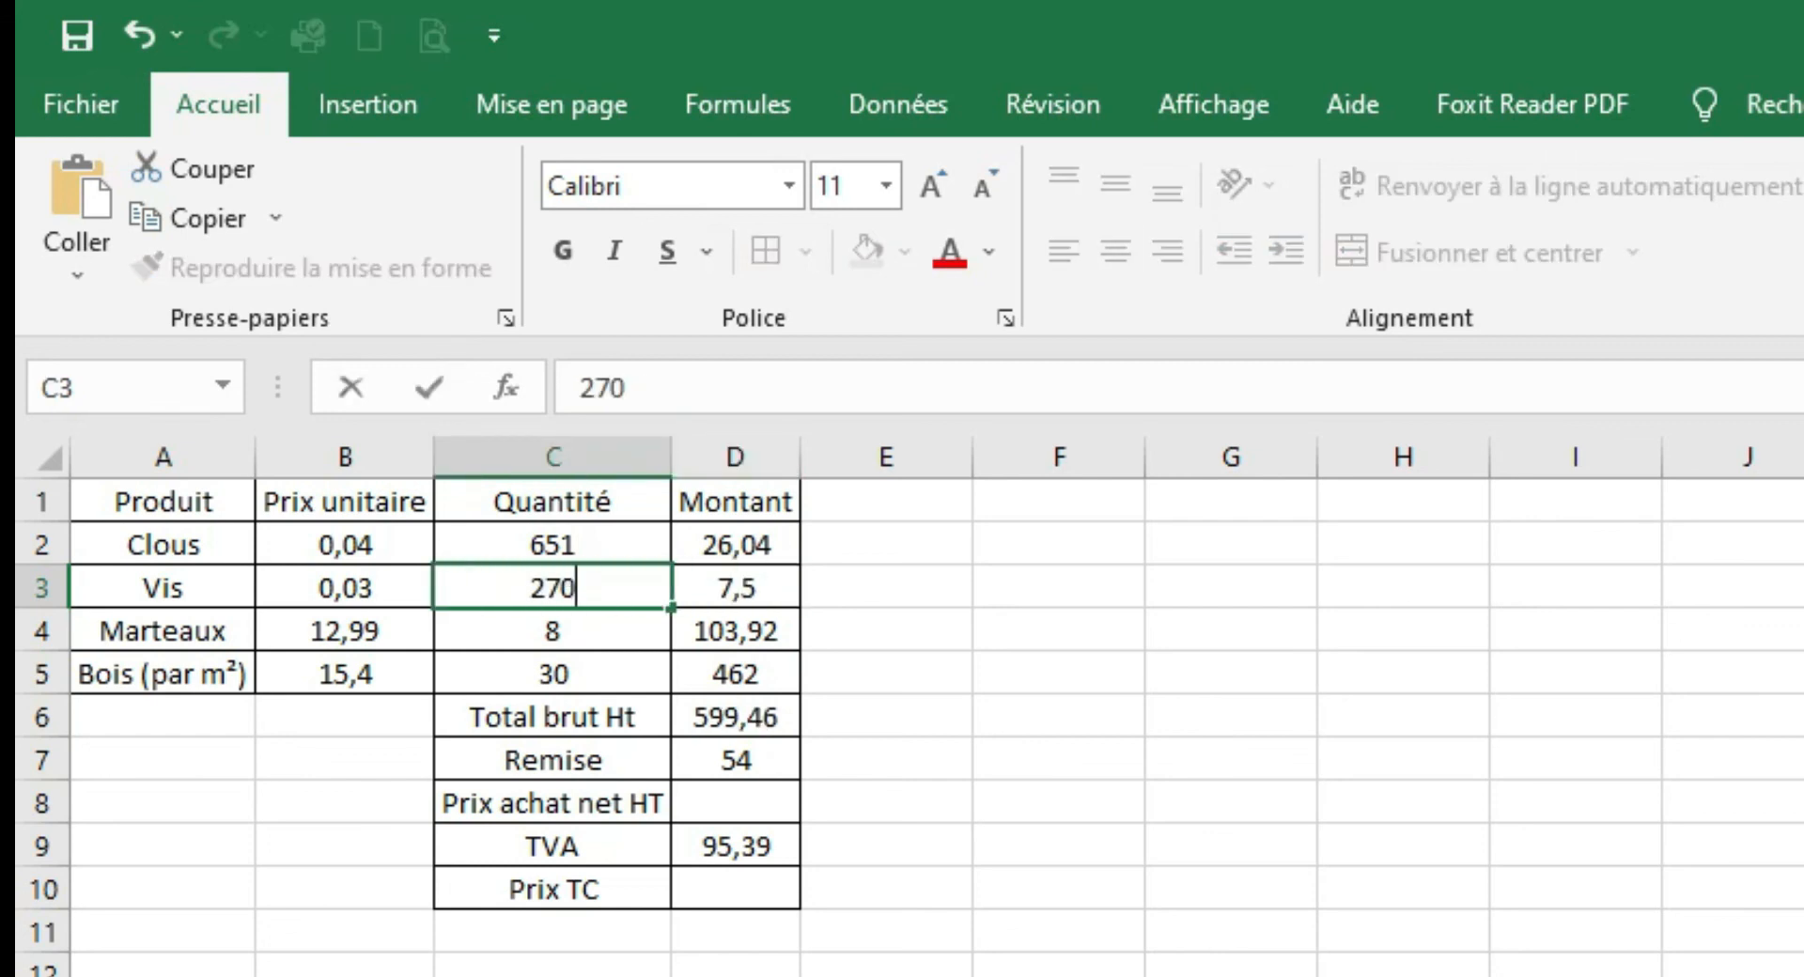
key(Tab)
- Set the Vis quantity in C3 to 265 and adjust it to 268 to fine-tune the gross total
key(Left)
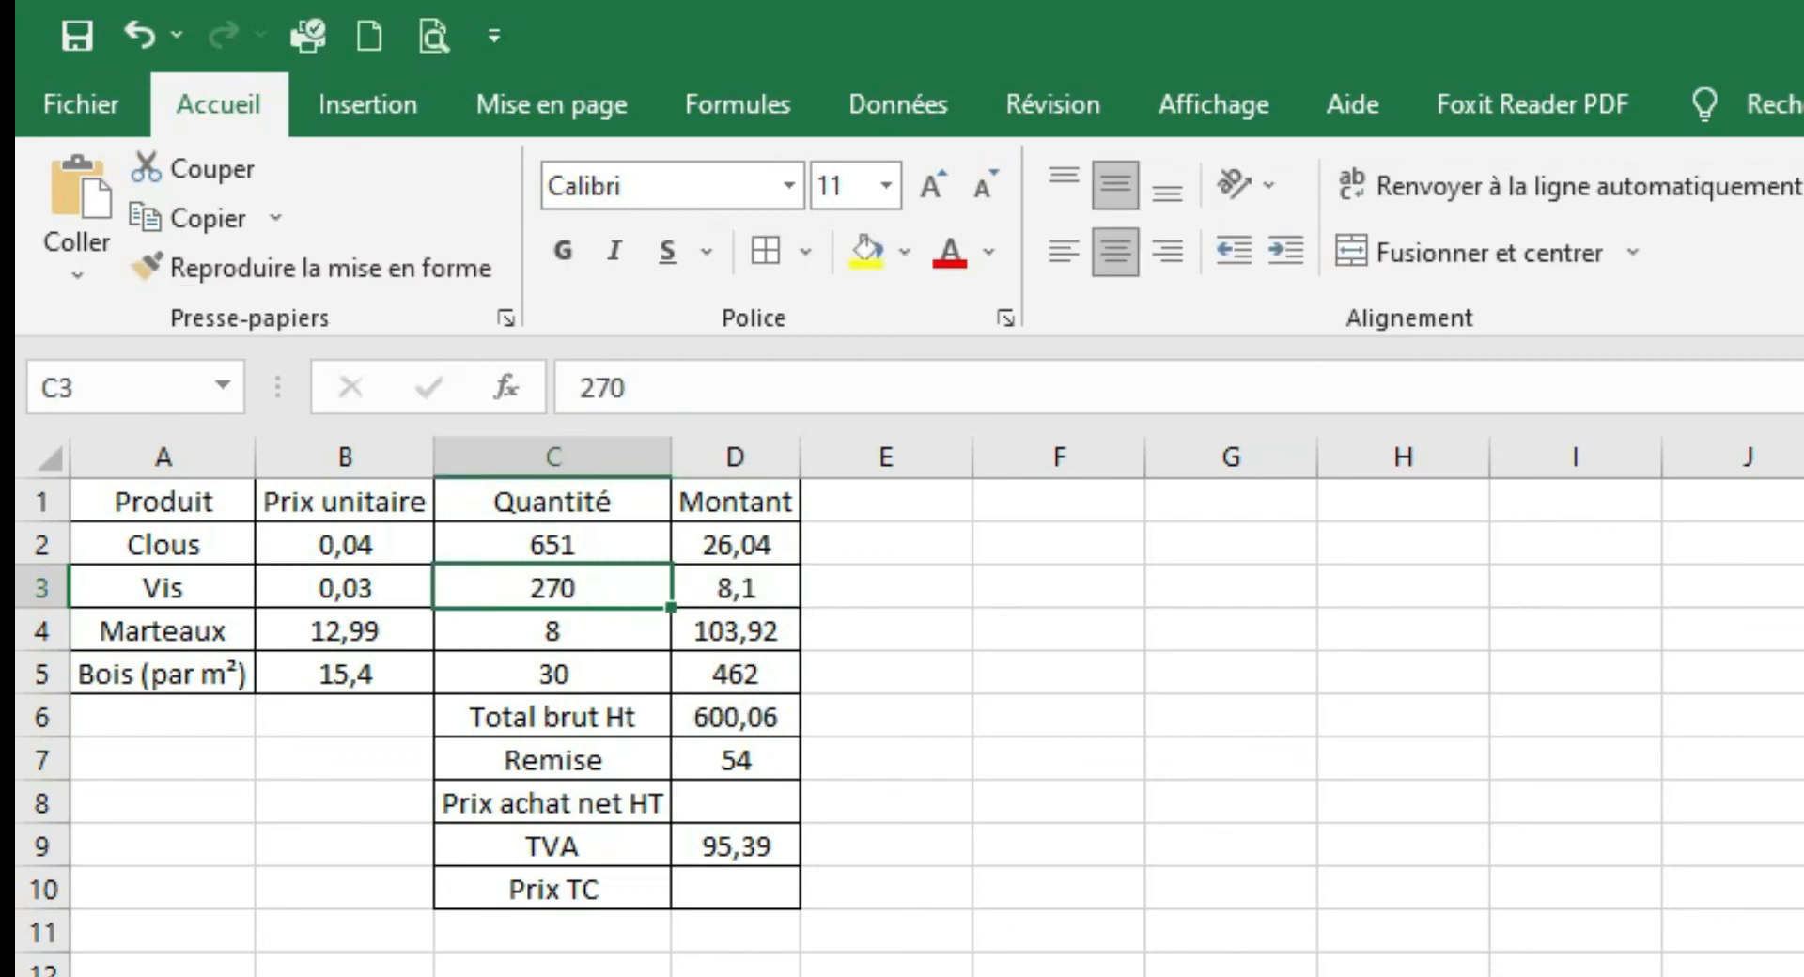
key(F2)
key(BackSpace)
key(BackSpace)
text(65)
key(Tab)
key(Left)
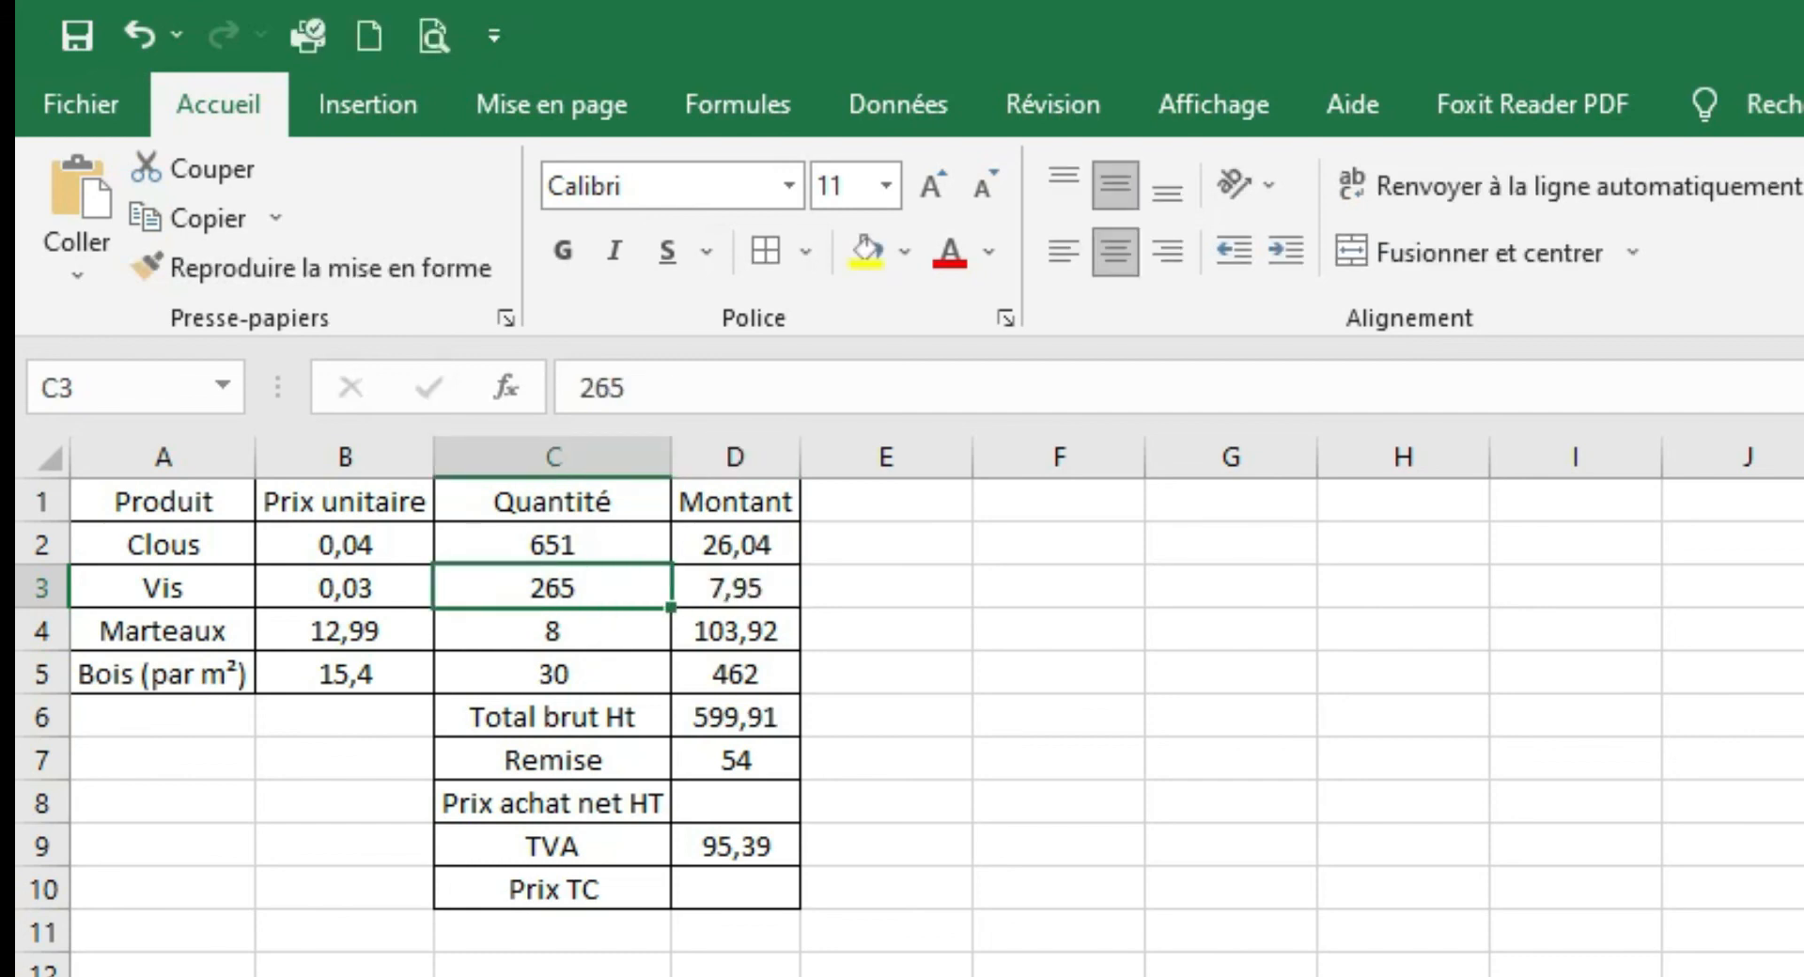
key(F2)
key(BackSpace)
text(8)
key(Tab)
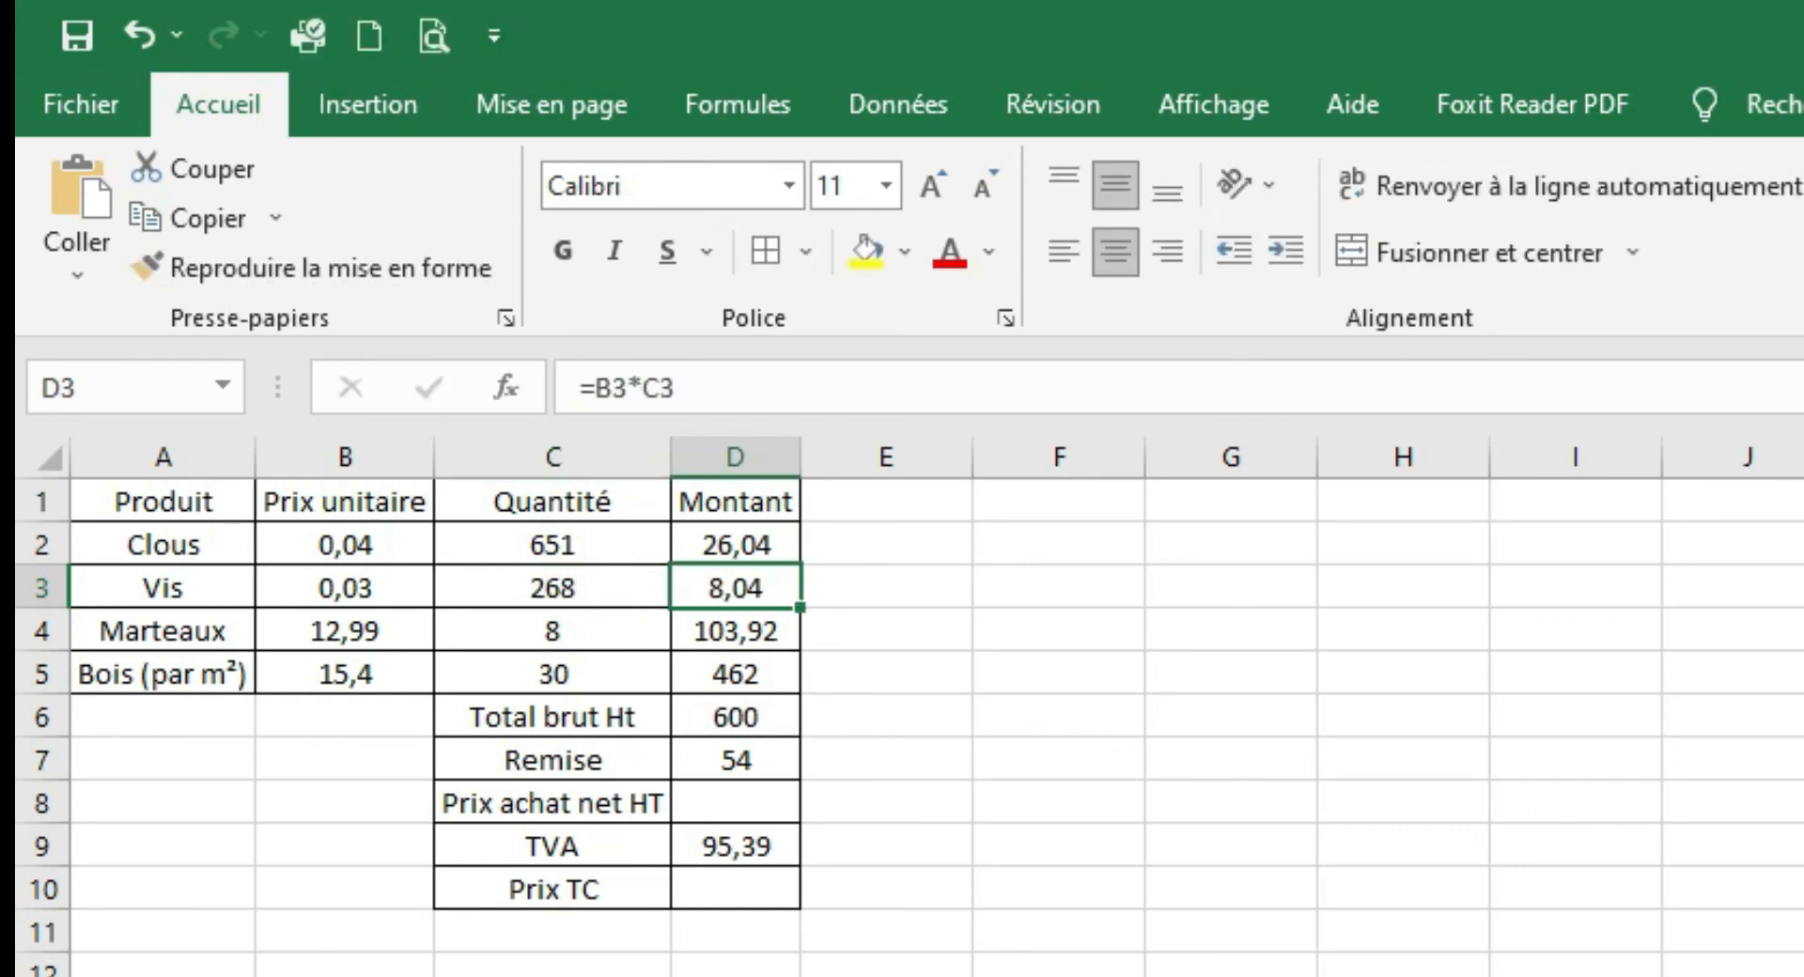